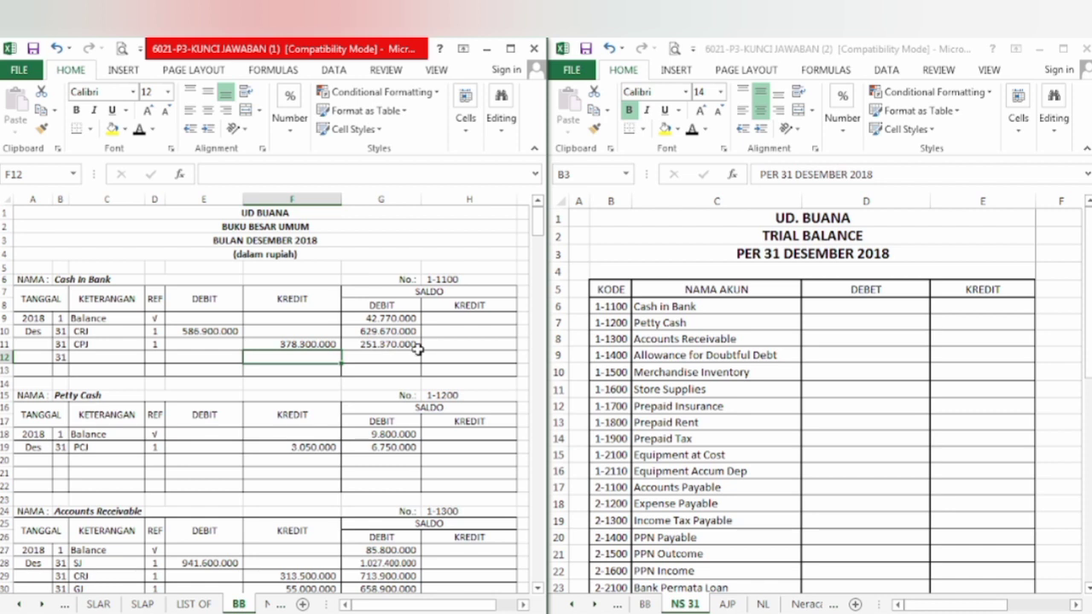
Step: Fill the final Cash in Bank ledger balance (G11) yellow and apply black font to its trial balance debit amount (D6)
{"action": "left_click", "coordinate": [407, 344]}
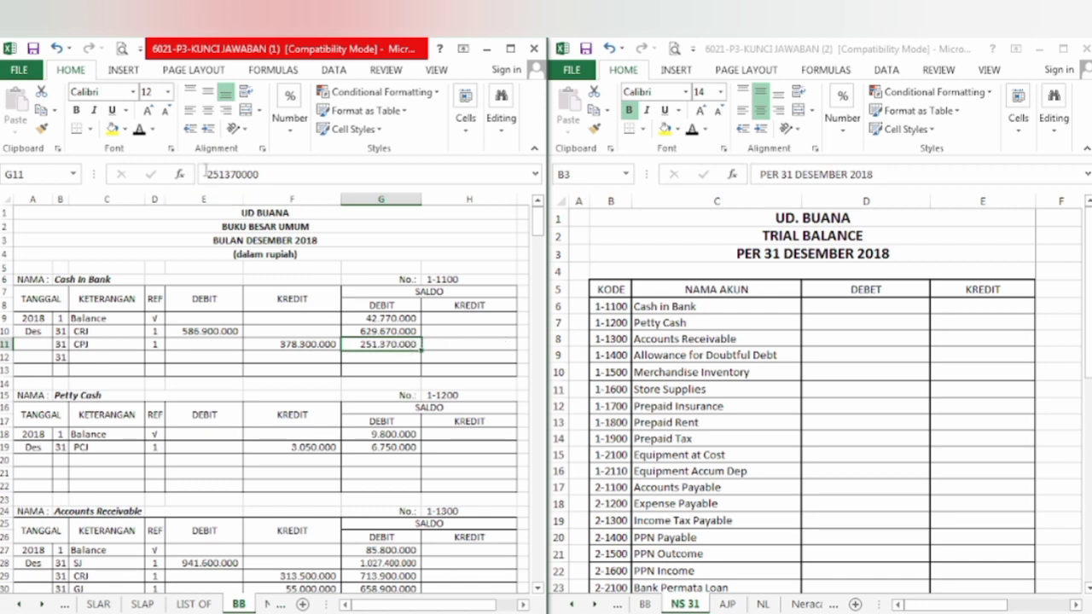
{"action": "left_click", "coordinate": [111, 130]}
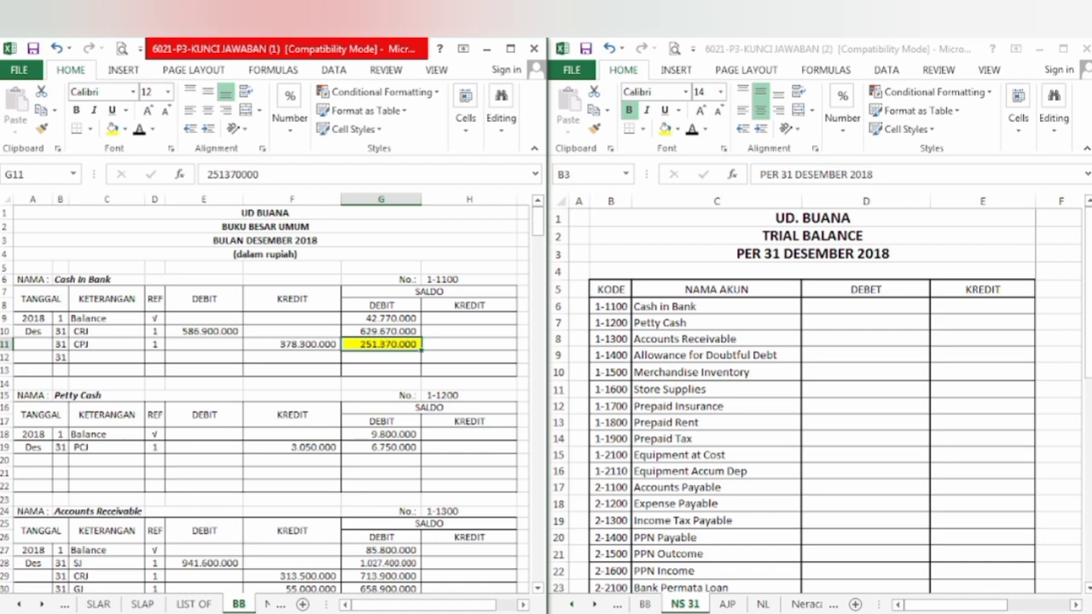
{"action": "scroll", "coordinate": [265, 392], "scroll_direction": "up", "scroll_amount": 1, "text": "ctrl"}
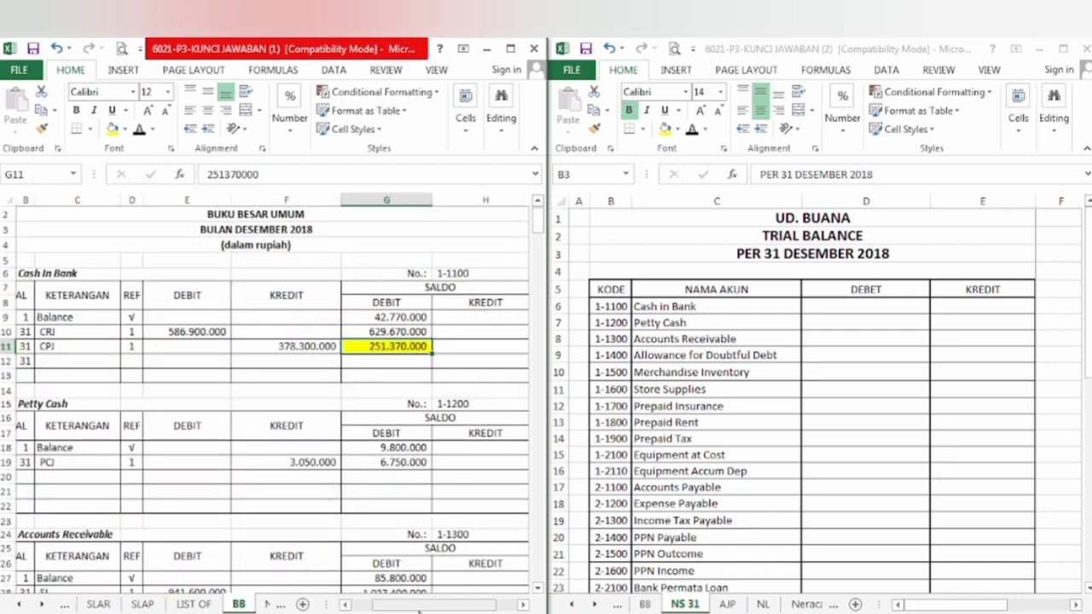
{"action": "left_click_drag", "start_coordinate": [420, 608], "coordinate": [398, 607]}
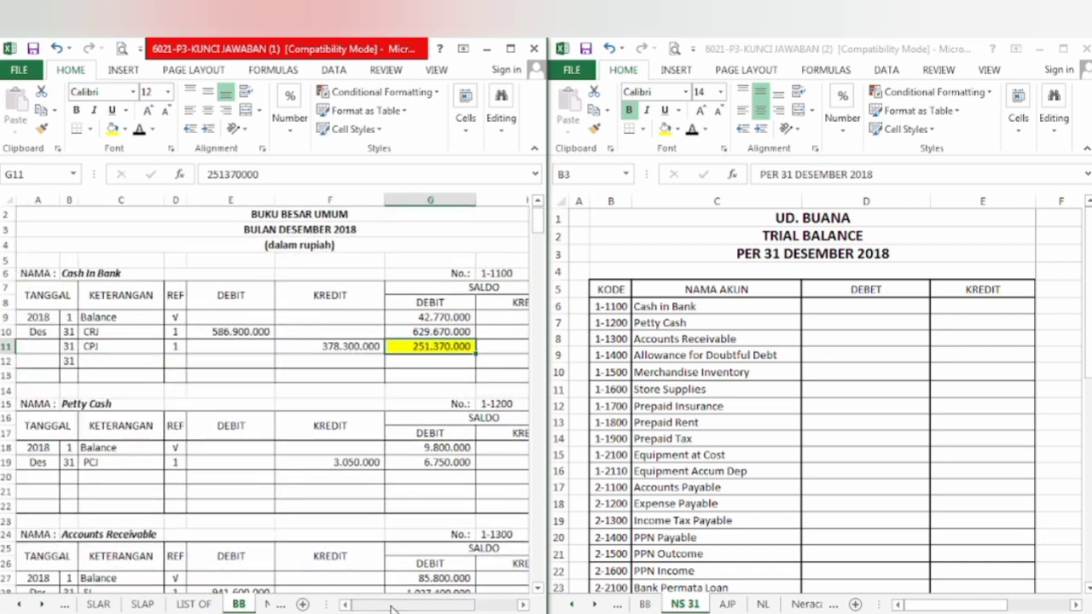
{"action": "left_click", "coordinate": [866, 308]}
{"action": "left_click", "coordinate": [865, 308]}
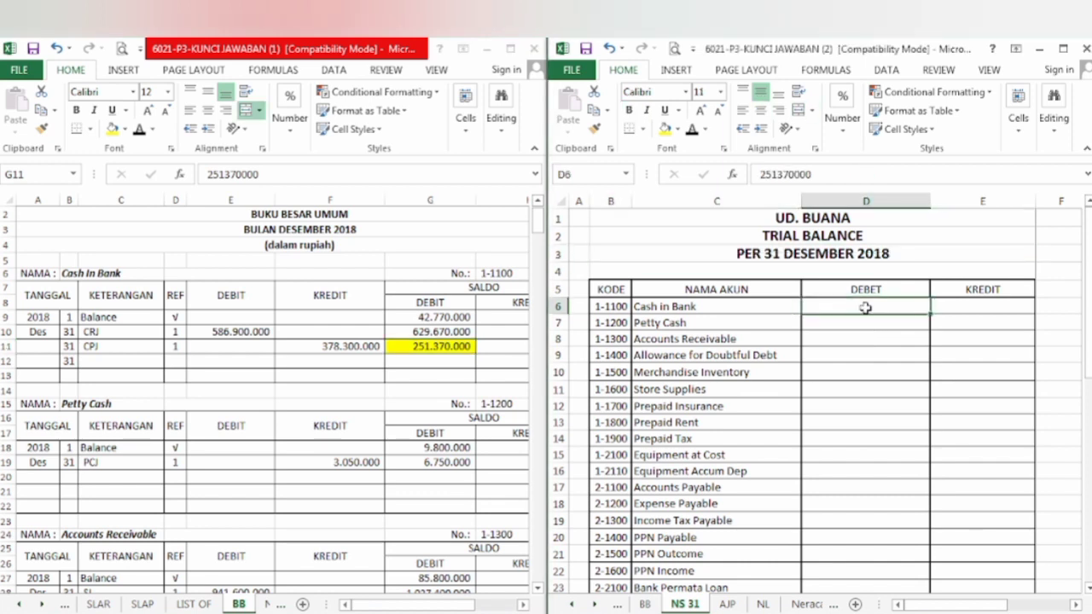
{"action": "left_click", "coordinate": [691, 136]}
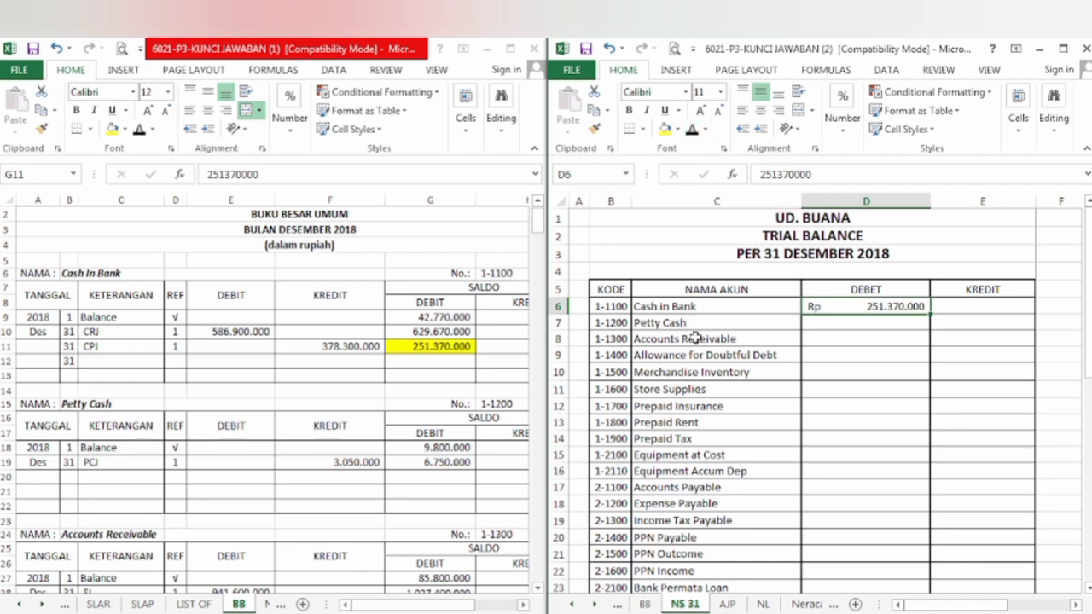
Step: Fill the final Petty Cash ledger balance (G19) yellow and apply black font to its trial balance debit amount (D7)
{"action": "left_click", "coordinate": [437, 463]}
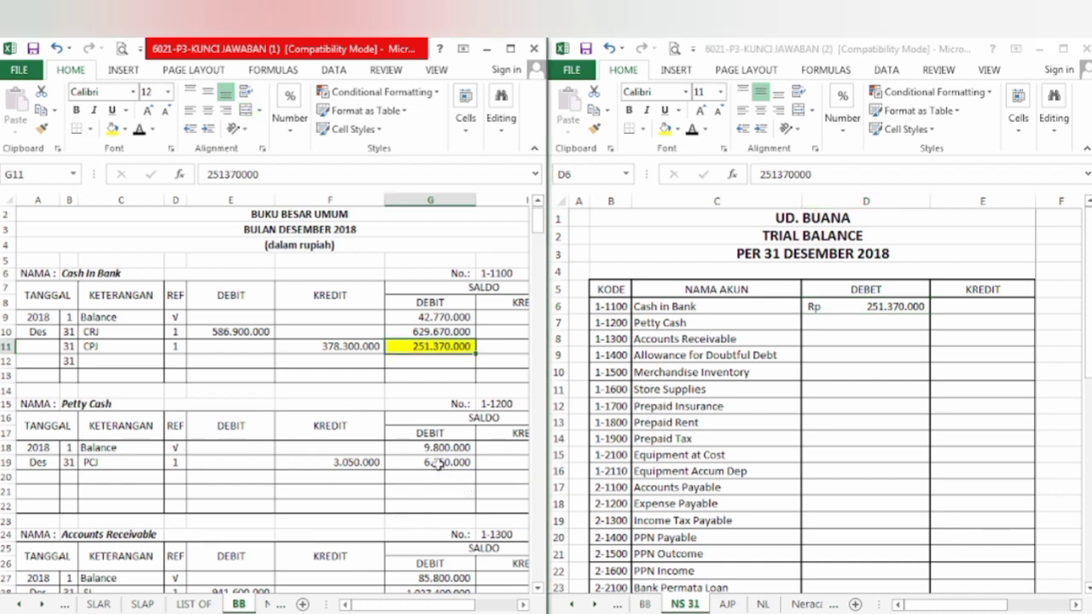
{"action": "left_click", "coordinate": [437, 463]}
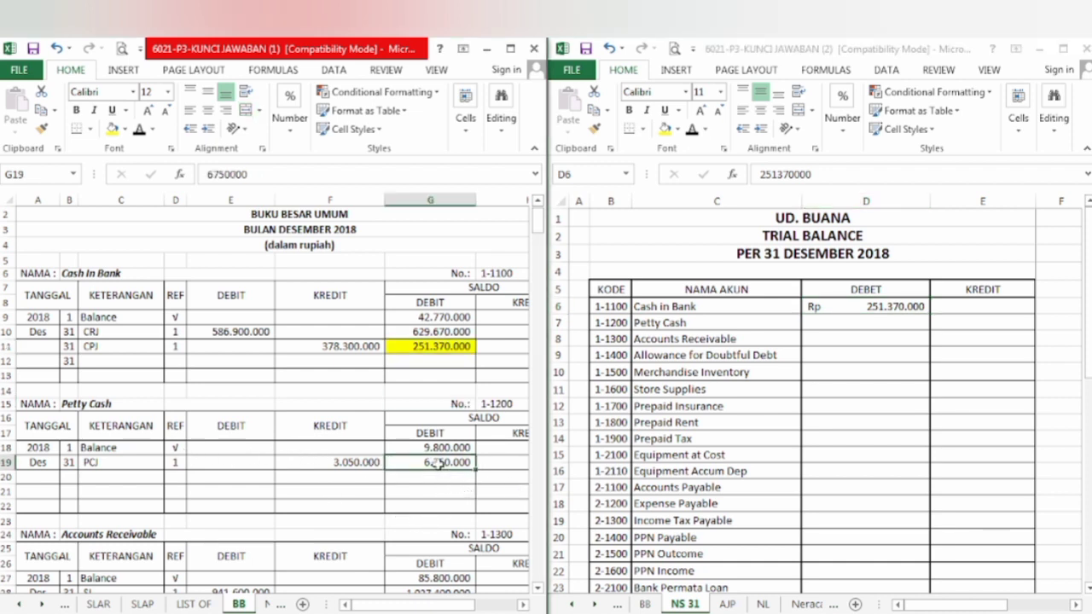
{"action": "left_click", "coordinate": [113, 130]}
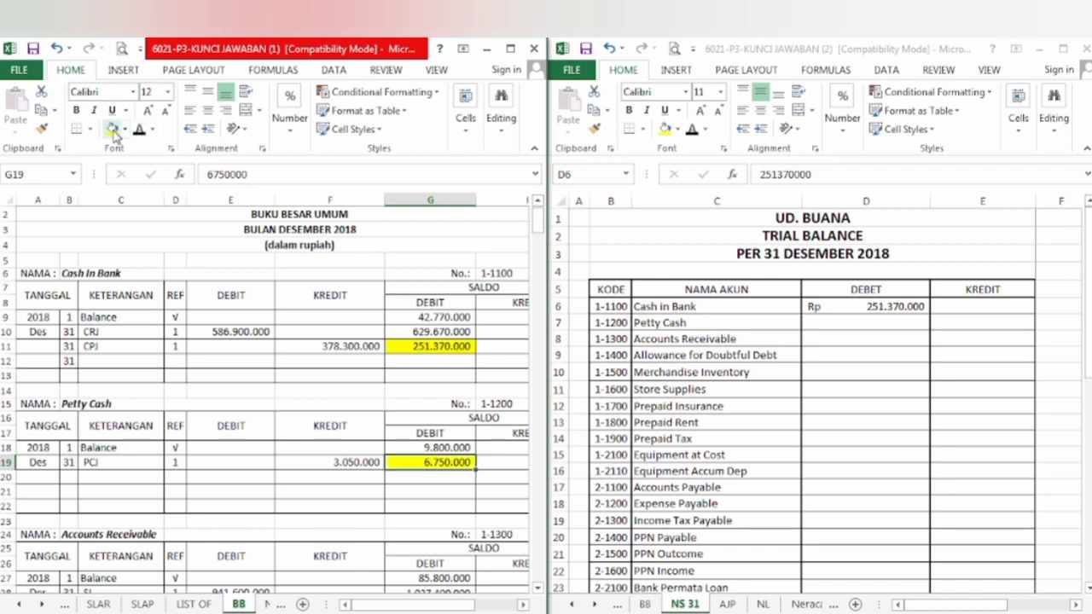
{"action": "left_click", "coordinate": [847, 316]}
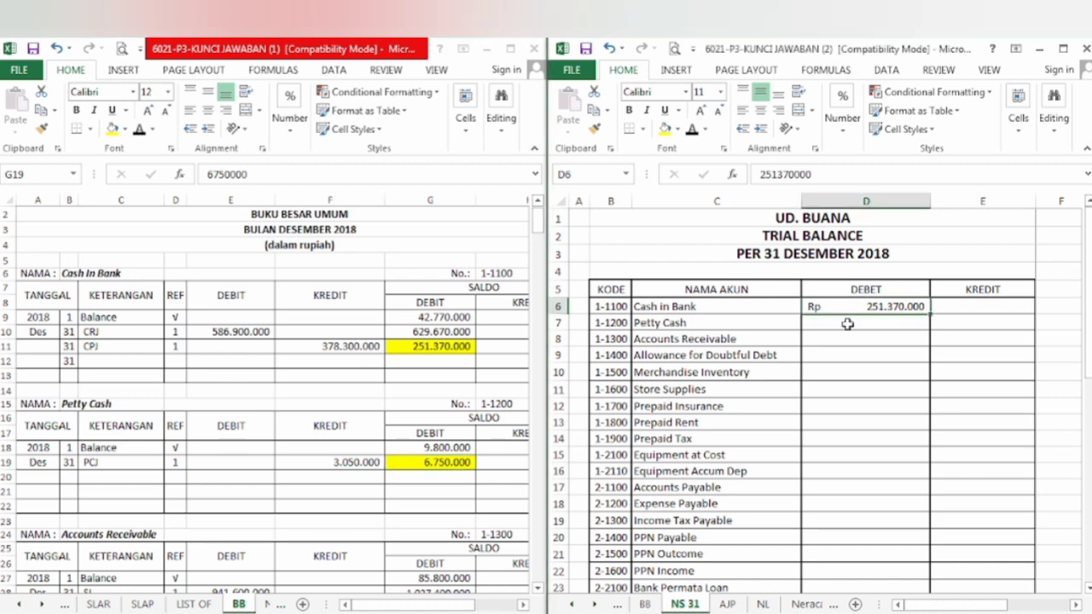
{"action": "left_click", "coordinate": [847, 320]}
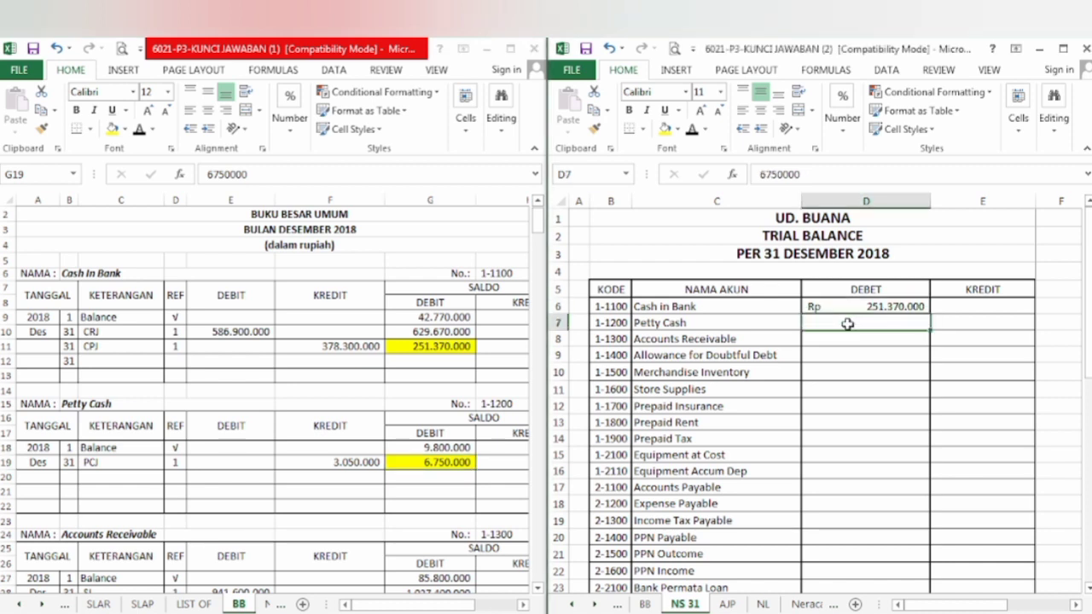
{"action": "left_click", "coordinate": [692, 130]}
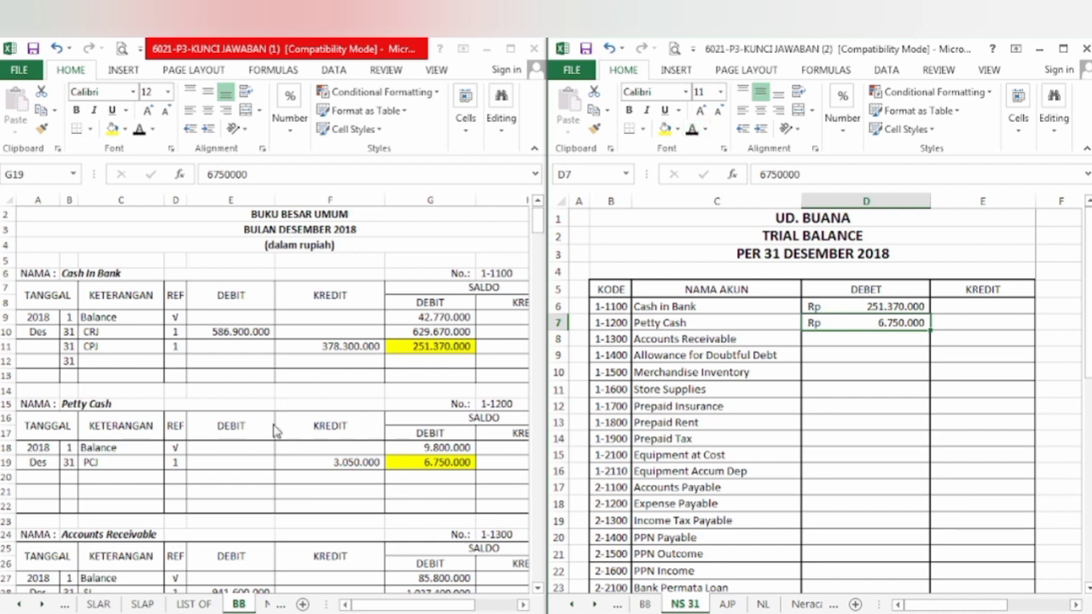
Step: Fill the final Accounts Receivable ledger balance (G30) yellow and apply black font to its trial balance debit amount (D8)
{"action": "left_click", "coordinate": [311, 503]}
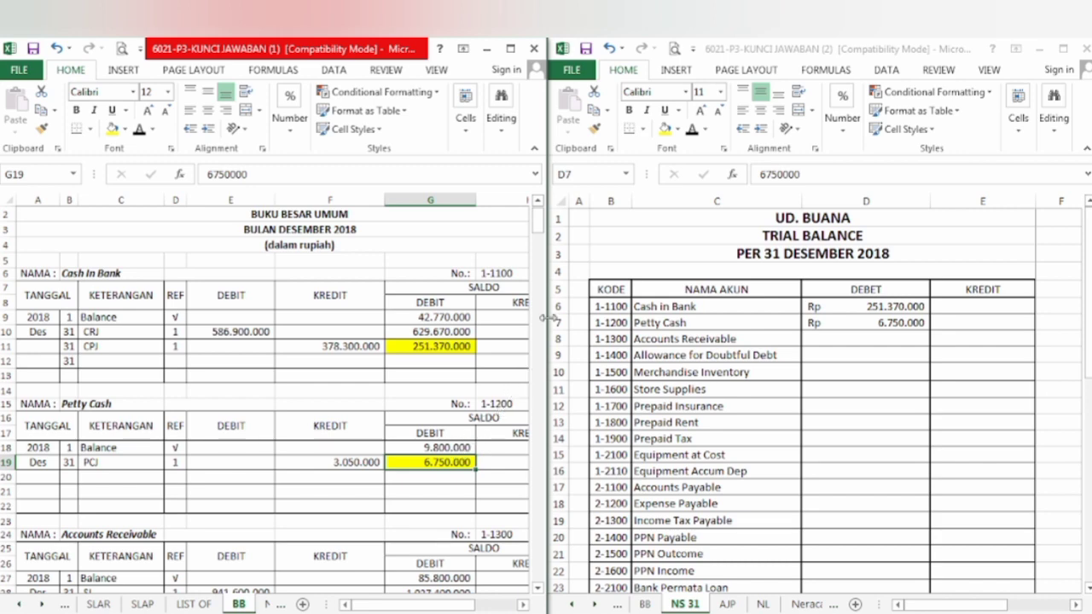
{"action": "scroll", "coordinate": [539, 247], "scroll_direction": "down", "scroll_amount": 5}
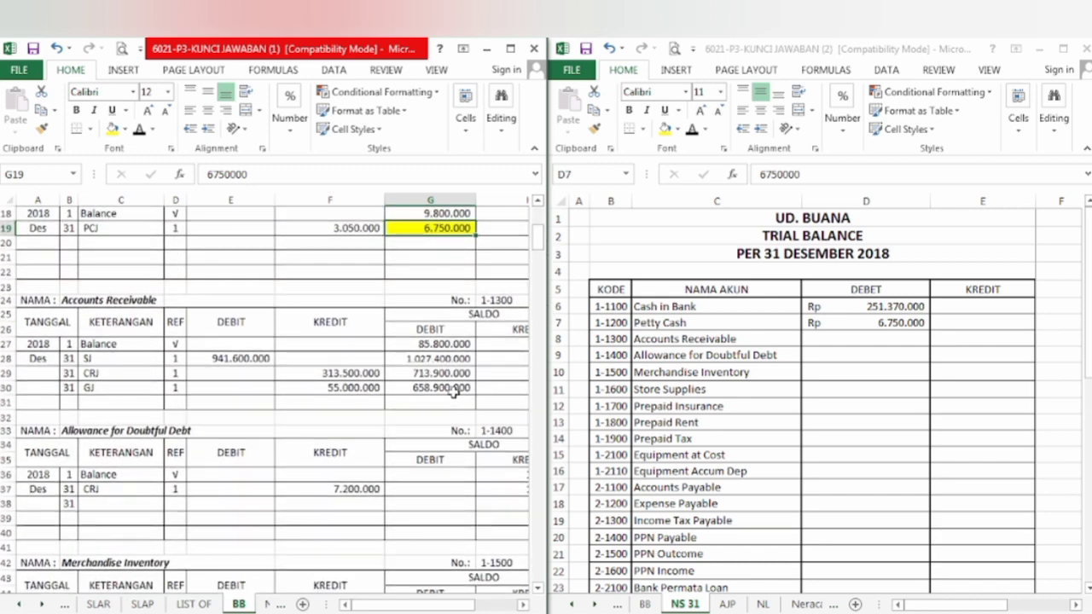
{"action": "left_click", "coordinate": [454, 390]}
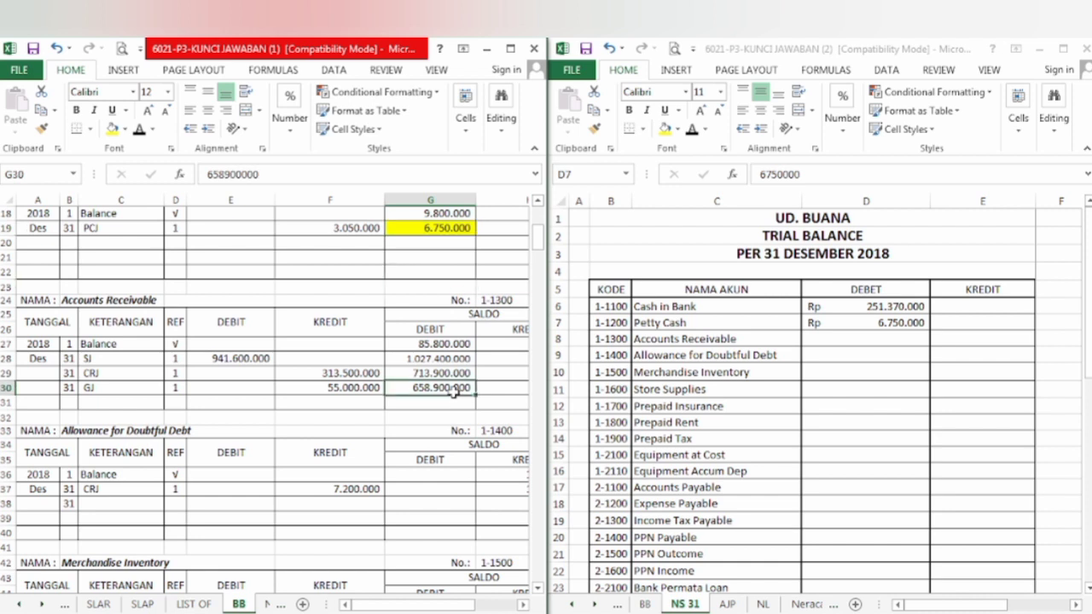
{"action": "left_click", "coordinate": [113, 130]}
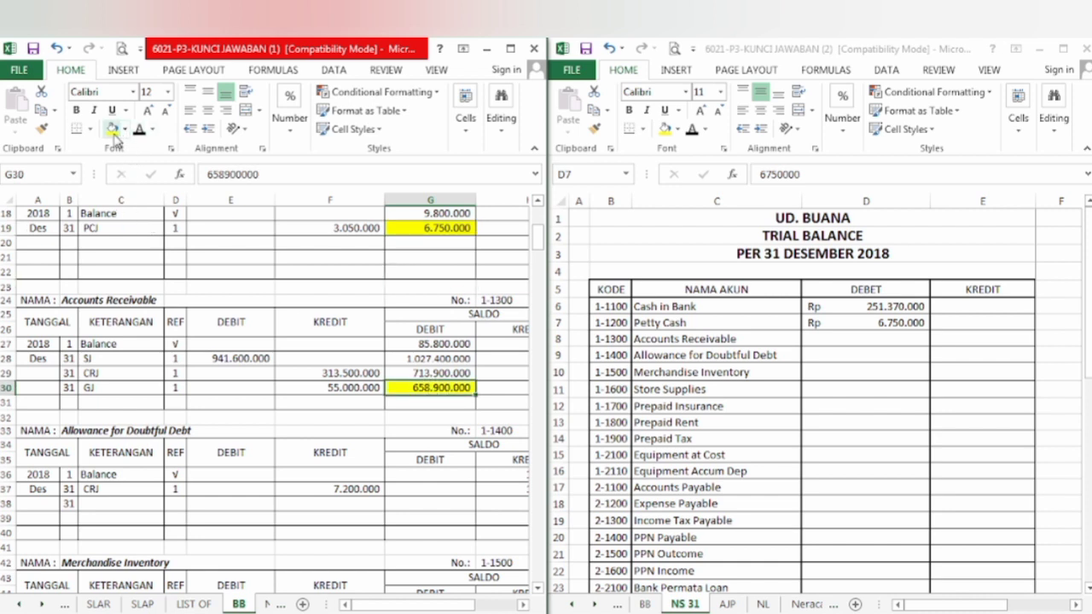
{"action": "left_click", "coordinate": [872, 341]}
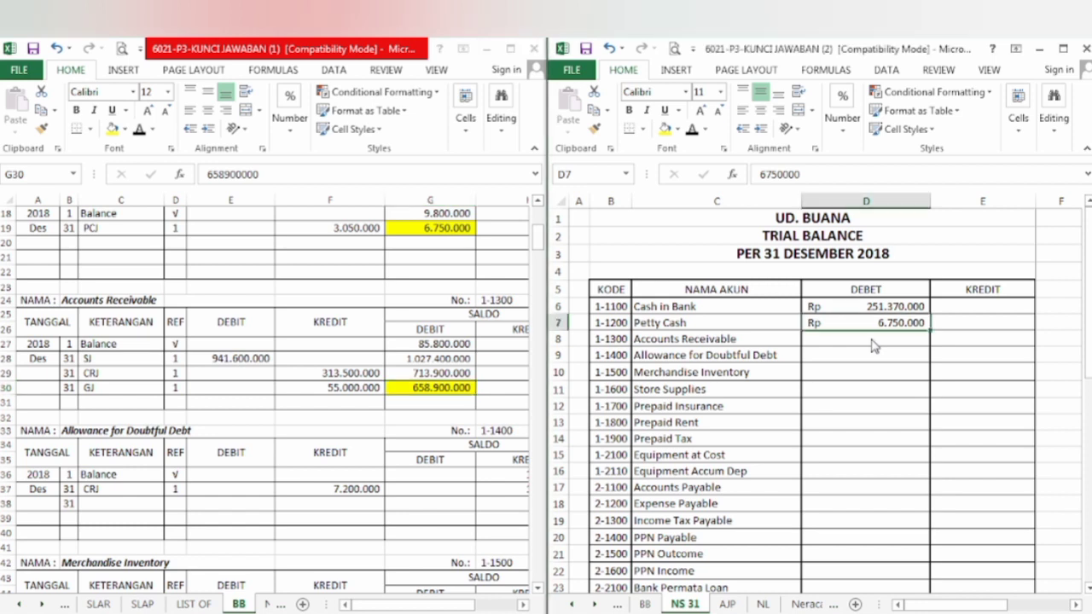
{"action": "left_click", "coordinate": [870, 339]}
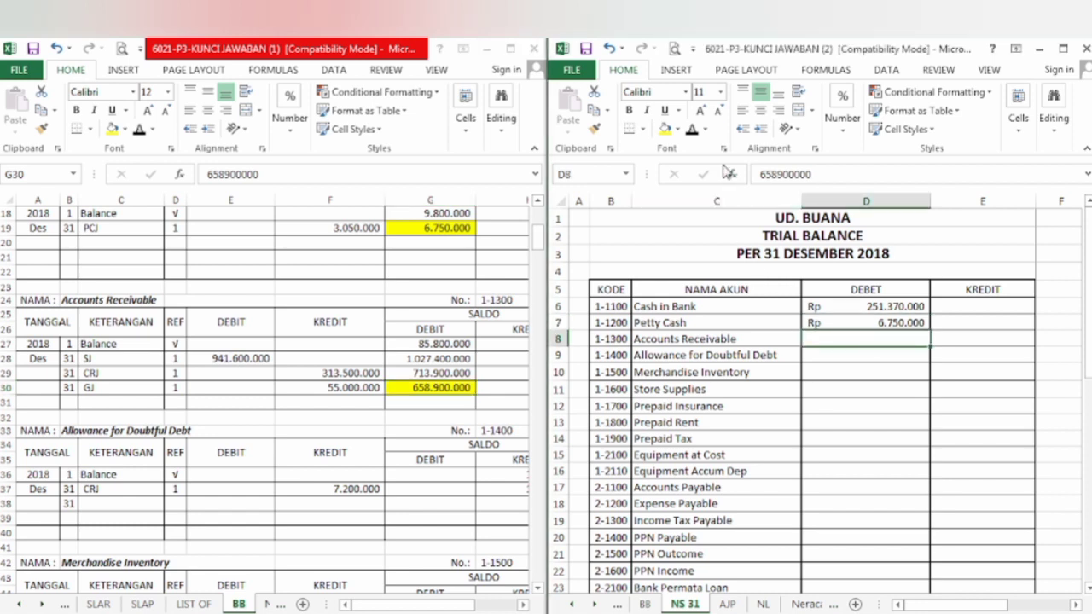
{"action": "left_click", "coordinate": [693, 134]}
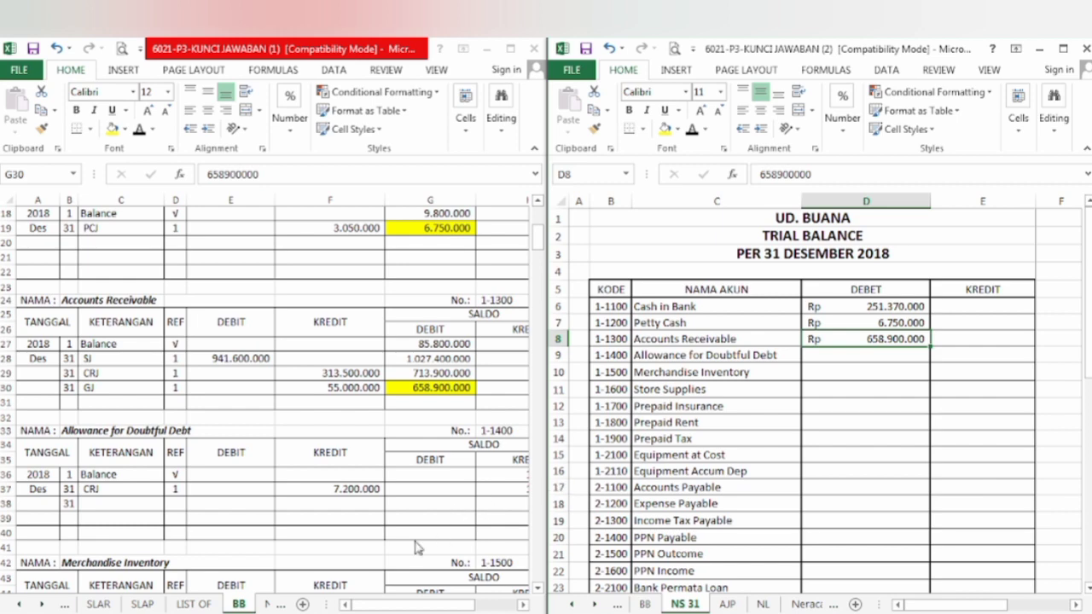
Step: Fill the final Allowance for Doubtful Debt credit balance (H37) yellow and apply black font to its trial balance credit amount (E9)
{"action": "left_click_drag", "start_coordinate": [465, 607], "coordinate": [476, 607]}
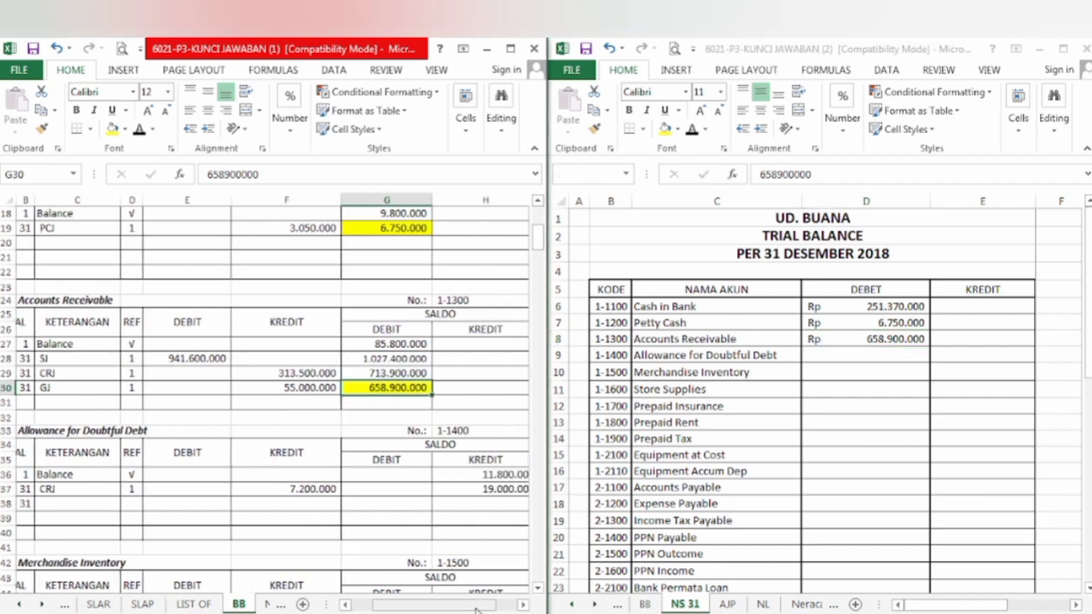
{"action": "left_click", "coordinate": [488, 488]}
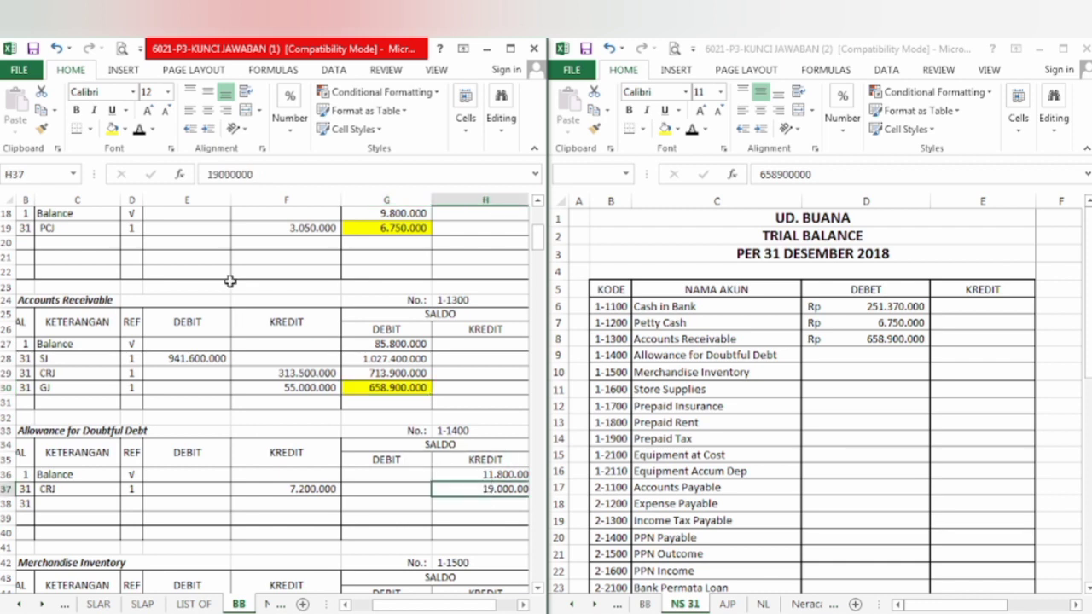
{"action": "left_click", "coordinate": [115, 130]}
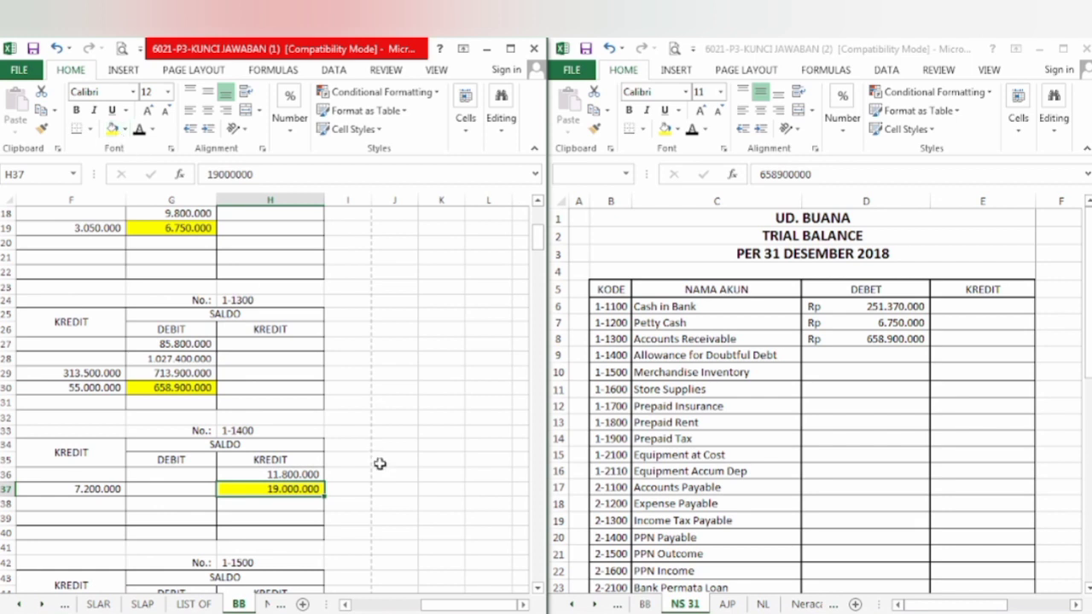
{"action": "left_click_drag", "start_coordinate": [489, 605], "coordinate": [438, 607]}
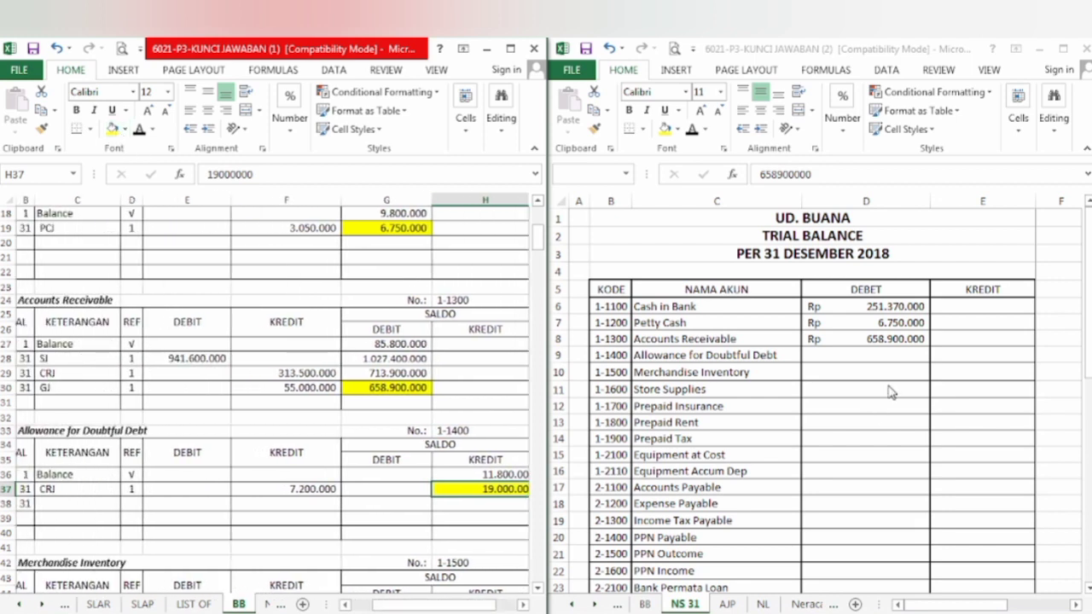
{"action": "left_click", "coordinate": [968, 356]}
{"action": "left_click", "coordinate": [968, 356]}
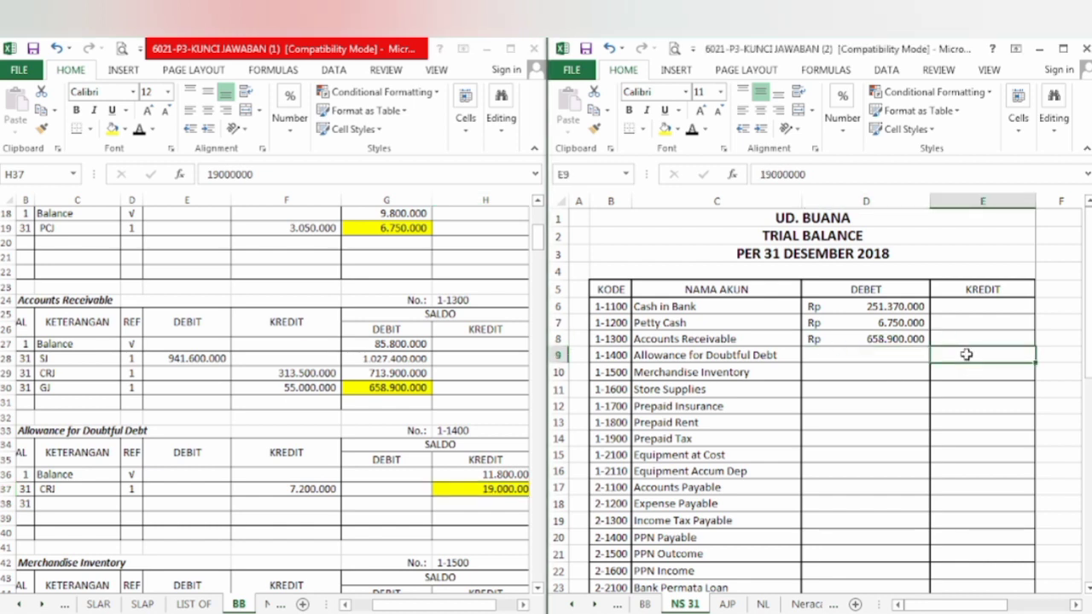
{"action": "left_click", "coordinate": [692, 128]}
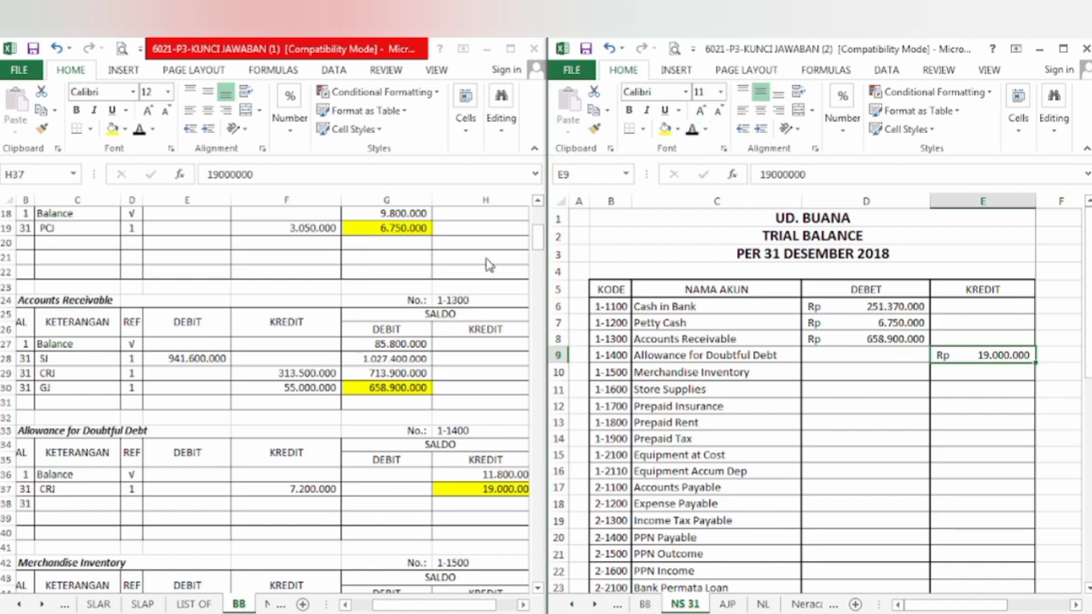
Step: Fill the final Merchandise Inventory ledger balance (G48) yellow and apply black font to its trial balance debit amount (D10)
{"action": "left_click_drag", "start_coordinate": [538, 235], "coordinate": [538, 260]}
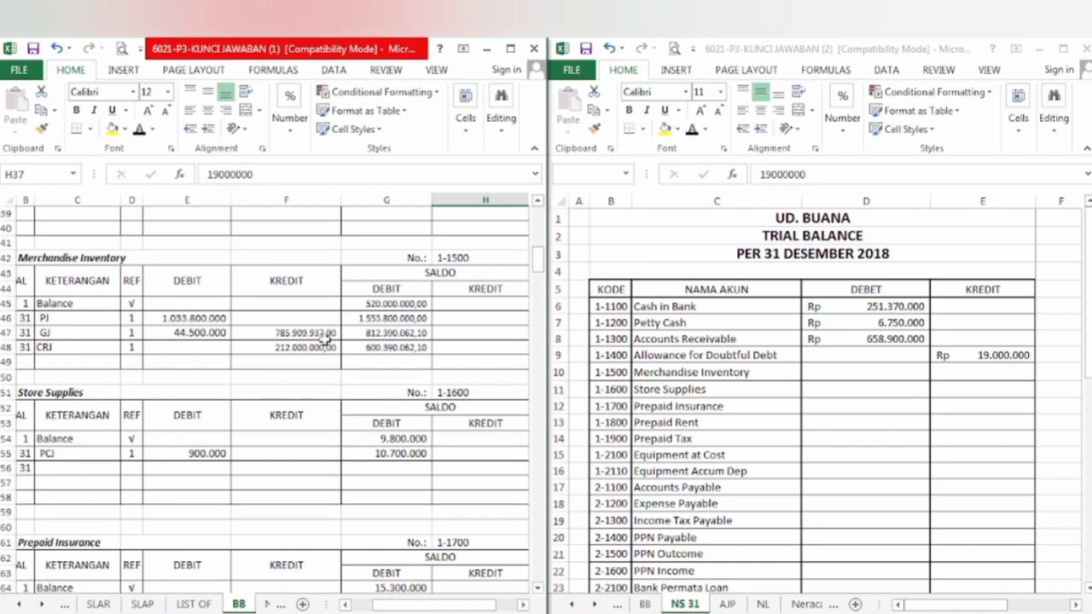
{"action": "left_click", "coordinate": [366, 350]}
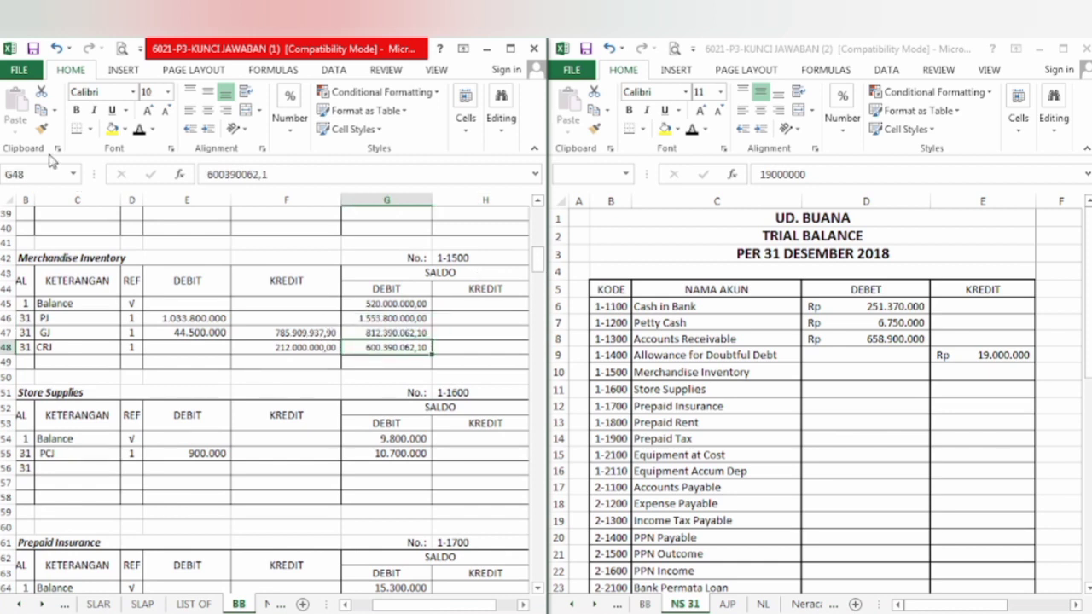
{"action": "left_click", "coordinate": [110, 130]}
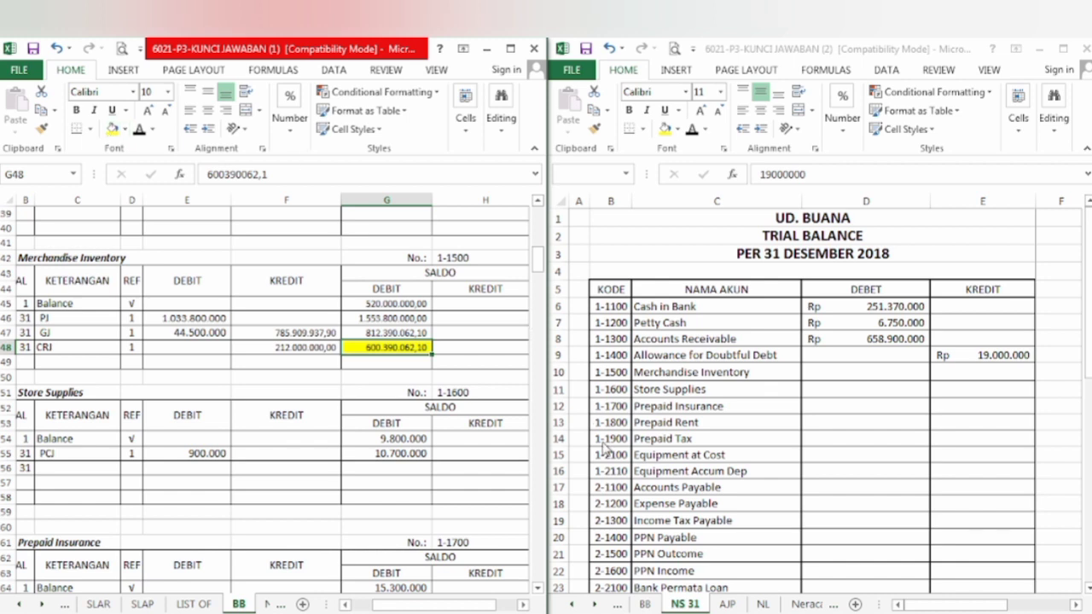
{"action": "left_click", "coordinate": [908, 383]}
{"action": "left_click", "coordinate": [907, 380]}
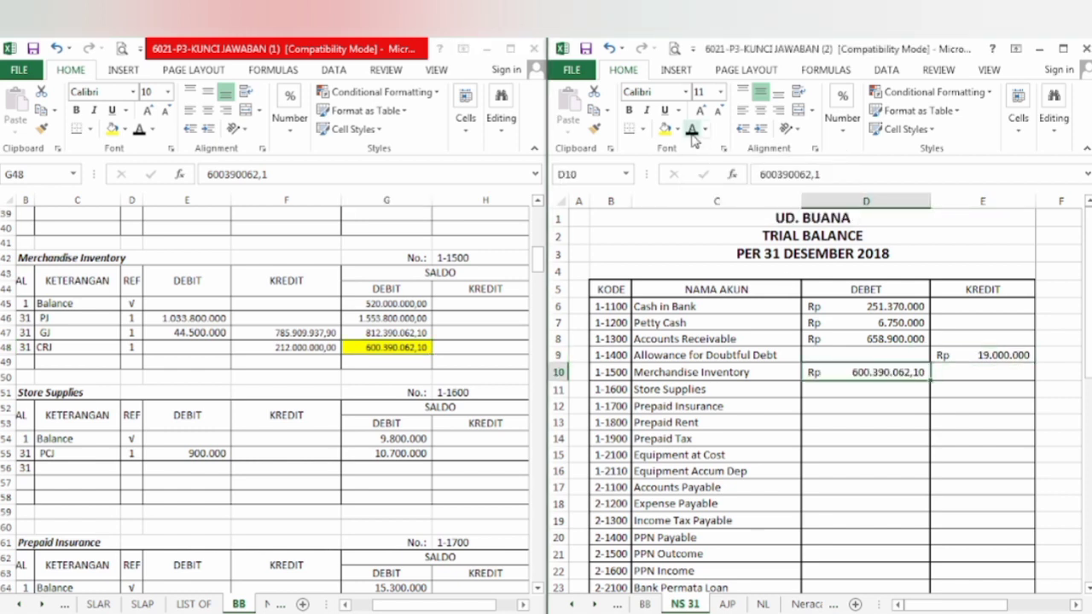
Step: Fill the final Store Supplies ledger balance (G55) yellow and apply black font to its trial balance debit amount (D11)
{"action": "left_click", "coordinate": [401, 456]}
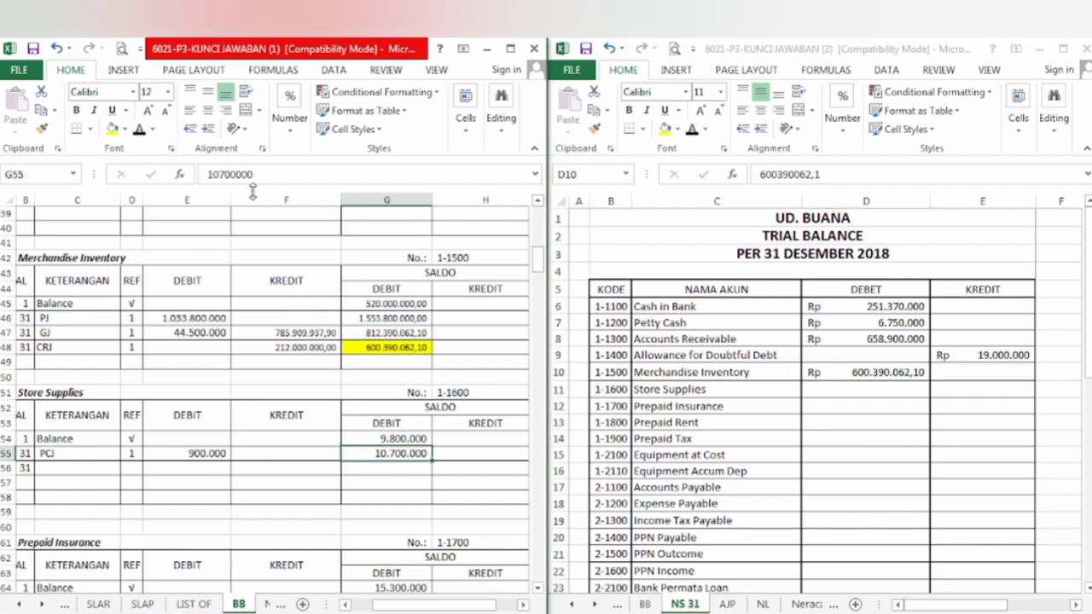
{"action": "left_click", "coordinate": [113, 130]}
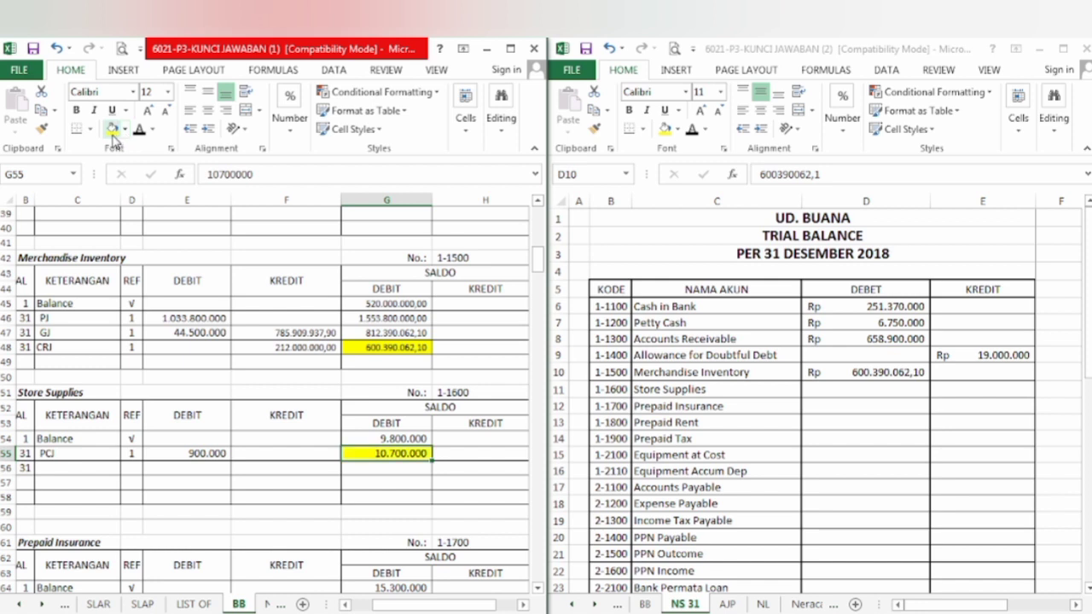
{"action": "left_click", "coordinate": [889, 387]}
{"action": "left_click", "coordinate": [889, 386]}
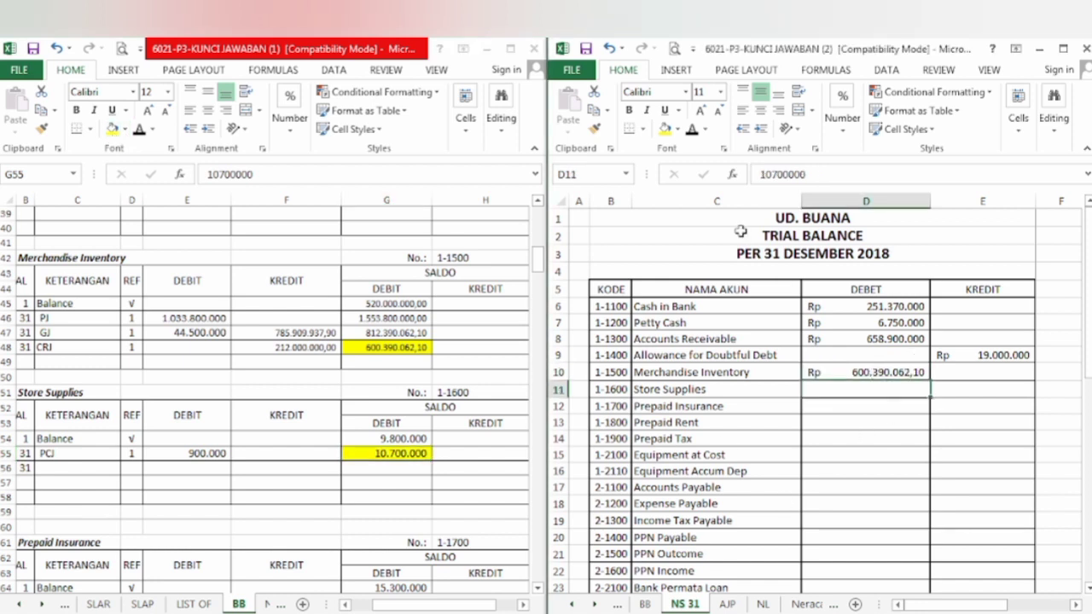
{"action": "left_click", "coordinate": [693, 133]}
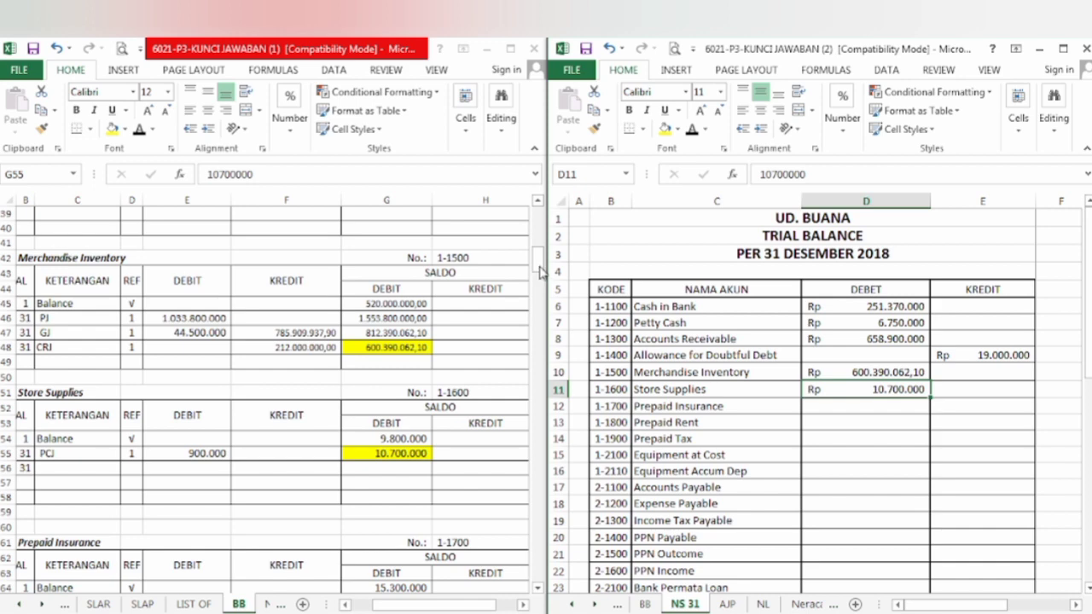
Step: Fill the Prepaid Insurance ledger balance (G64) yellow and apply black font to its trial balance debit amount (D12)
{"action": "left_click_drag", "start_coordinate": [539, 268], "coordinate": [540, 283]}
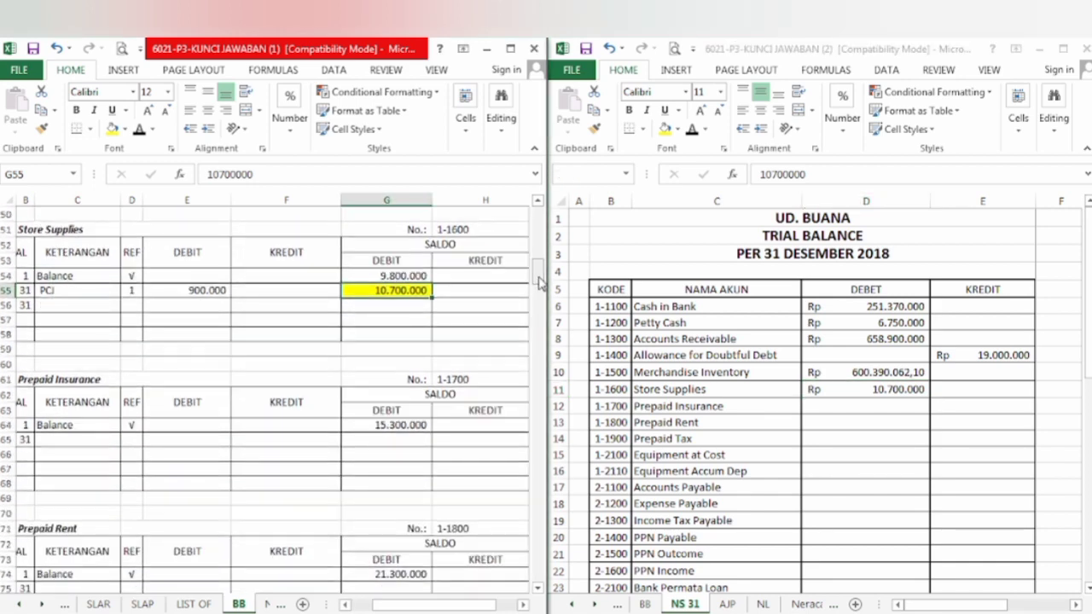
{"action": "left_click", "coordinate": [396, 426]}
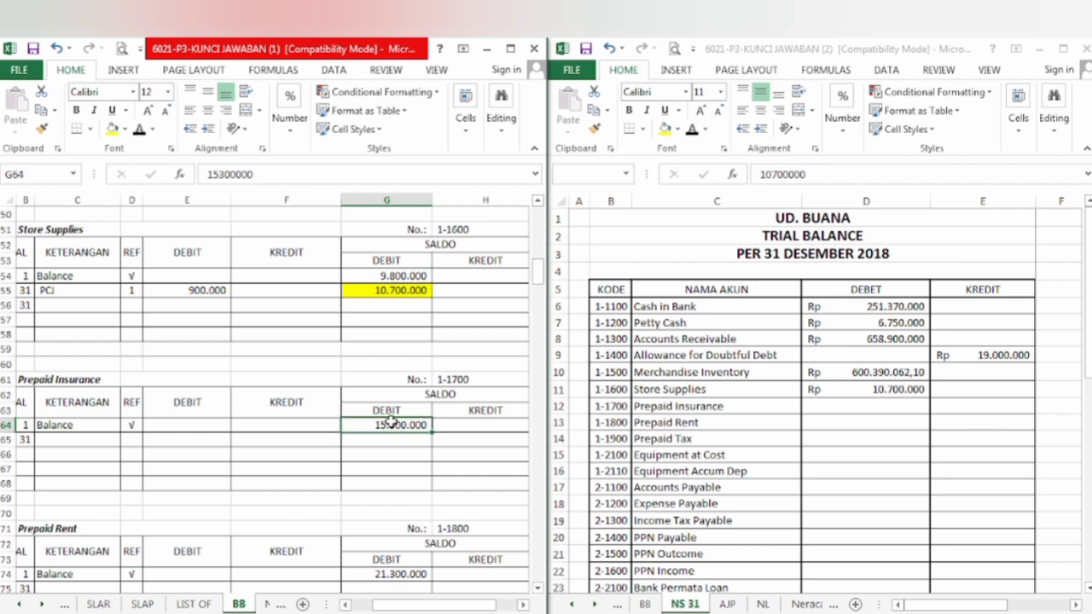
{"action": "left_click", "coordinate": [113, 129]}
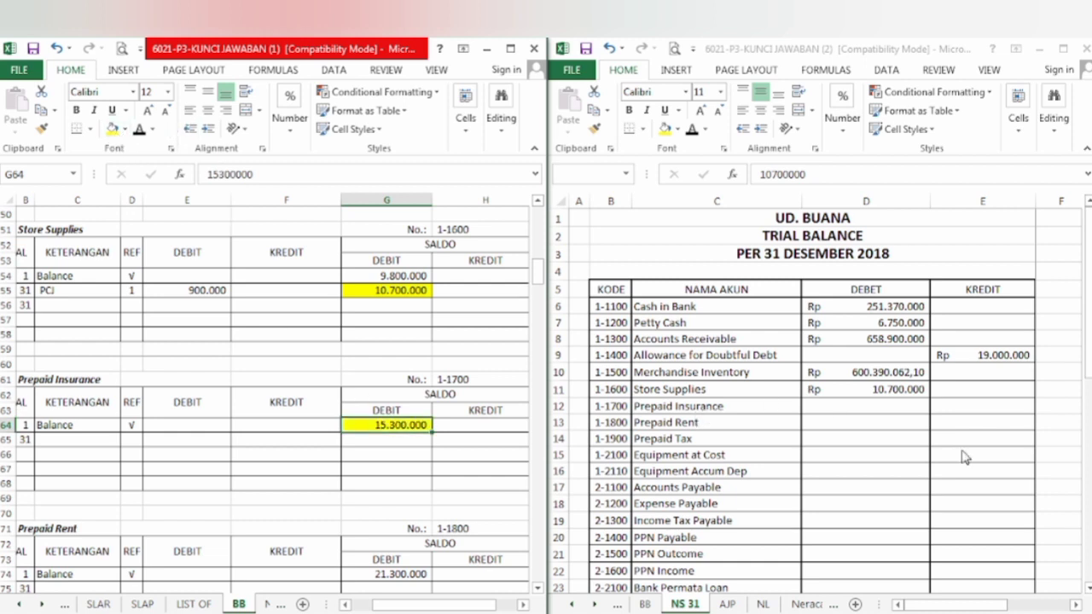
{"action": "left_click", "coordinate": [912, 407]}
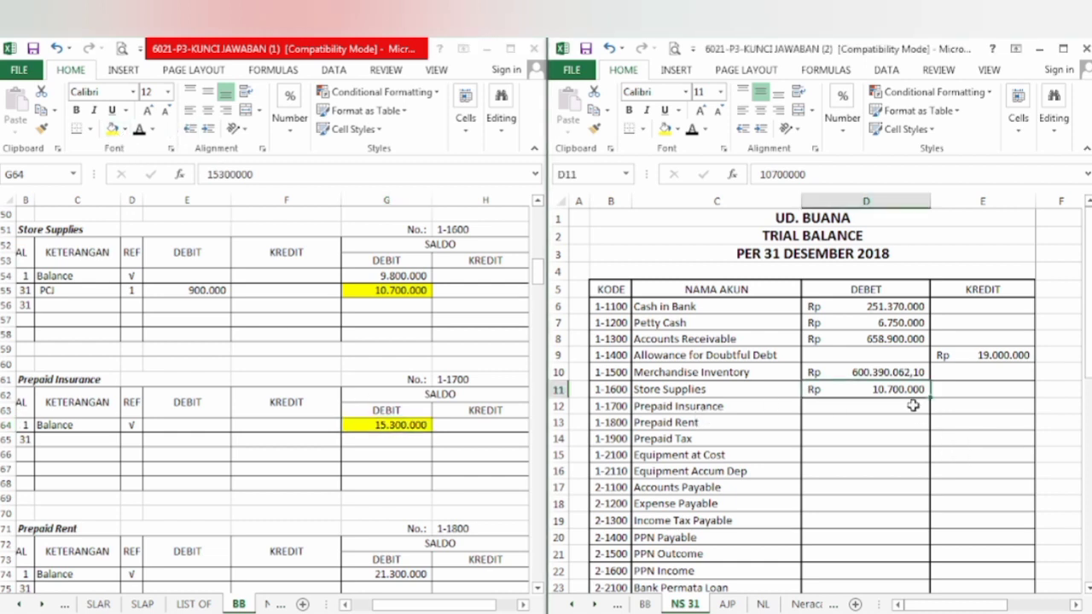
{"action": "left_click", "coordinate": [913, 406]}
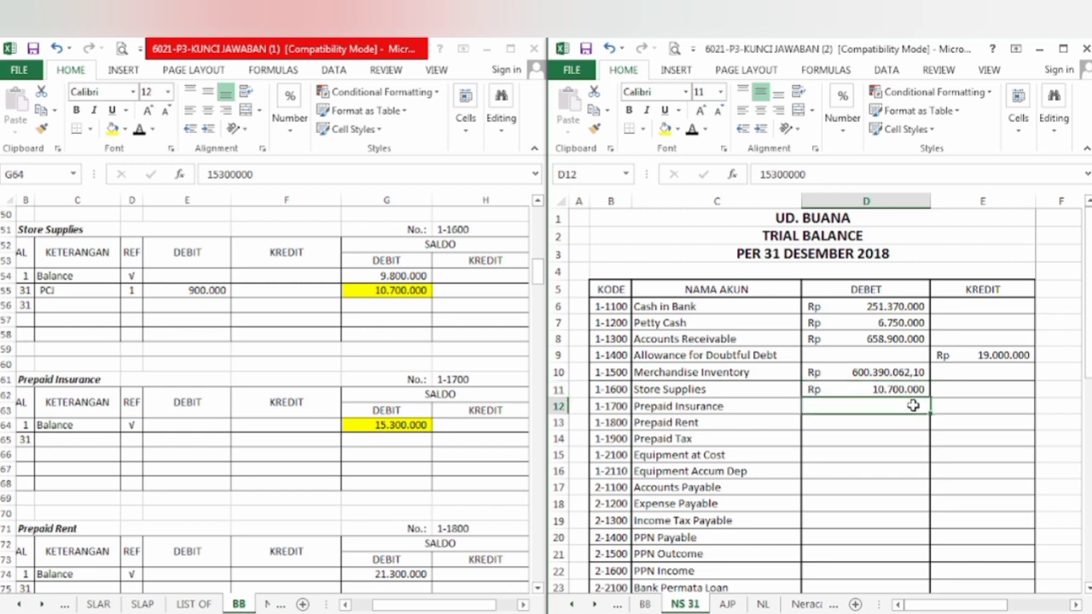
{"action": "left_click", "coordinate": [692, 132]}
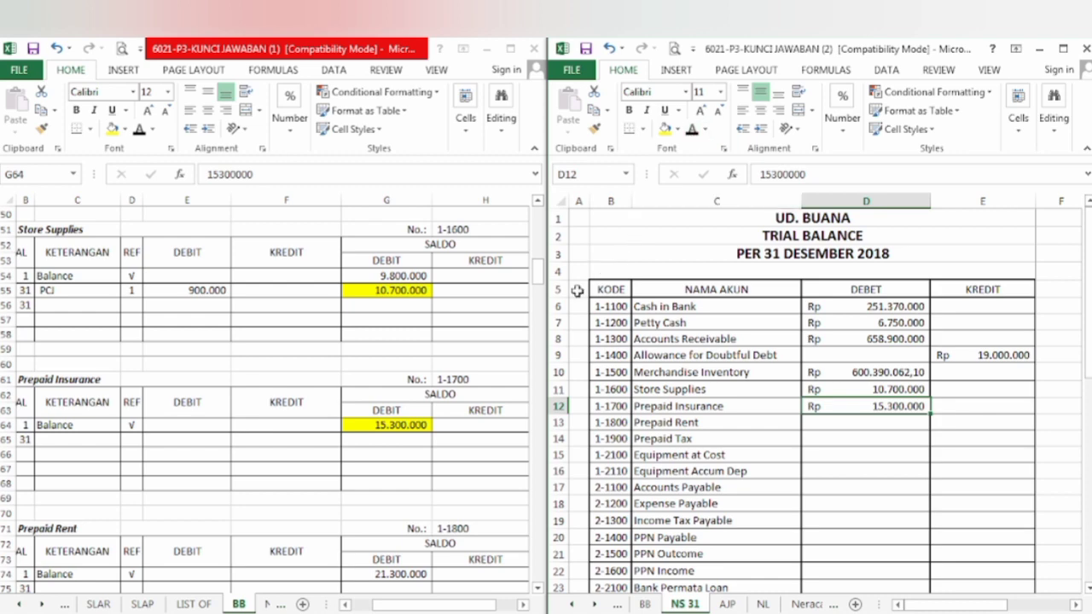
Step: Fill the Prepaid Rent ledger balance (G74) yellow and apply black font to its trial balance debit amount (D13)
{"action": "left_click_drag", "start_coordinate": [538, 275], "coordinate": [553, 290]}
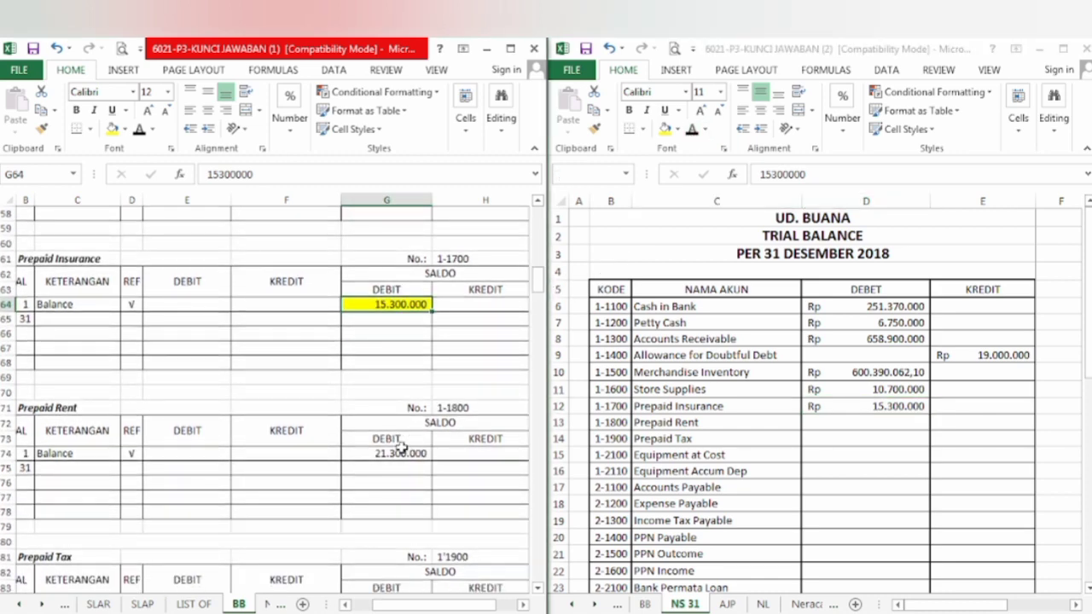
{"action": "left_click", "coordinate": [393, 453]}
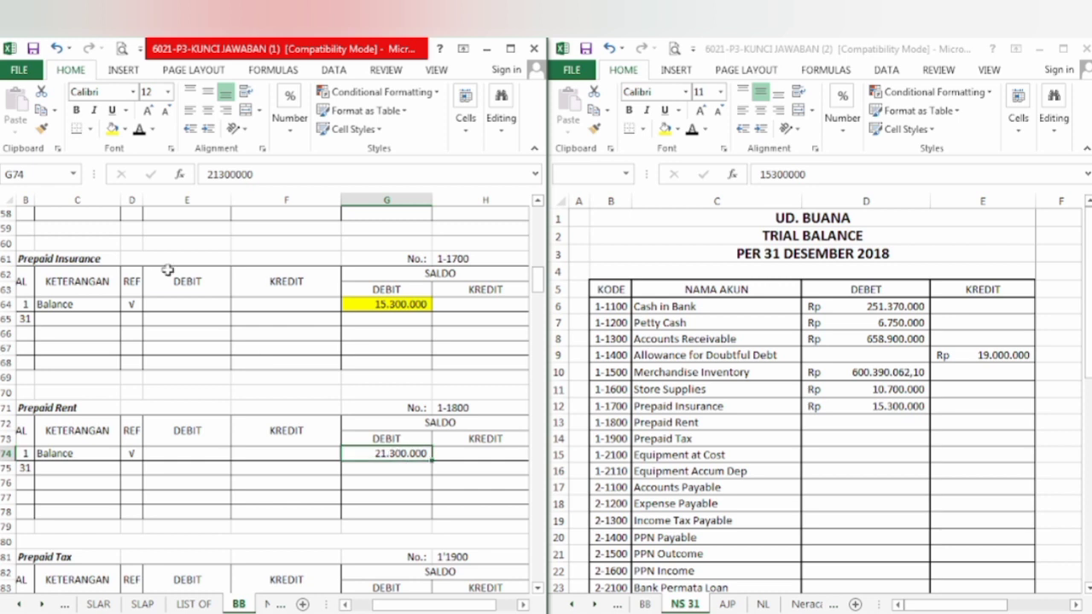
{"action": "left_click", "coordinate": [112, 129]}
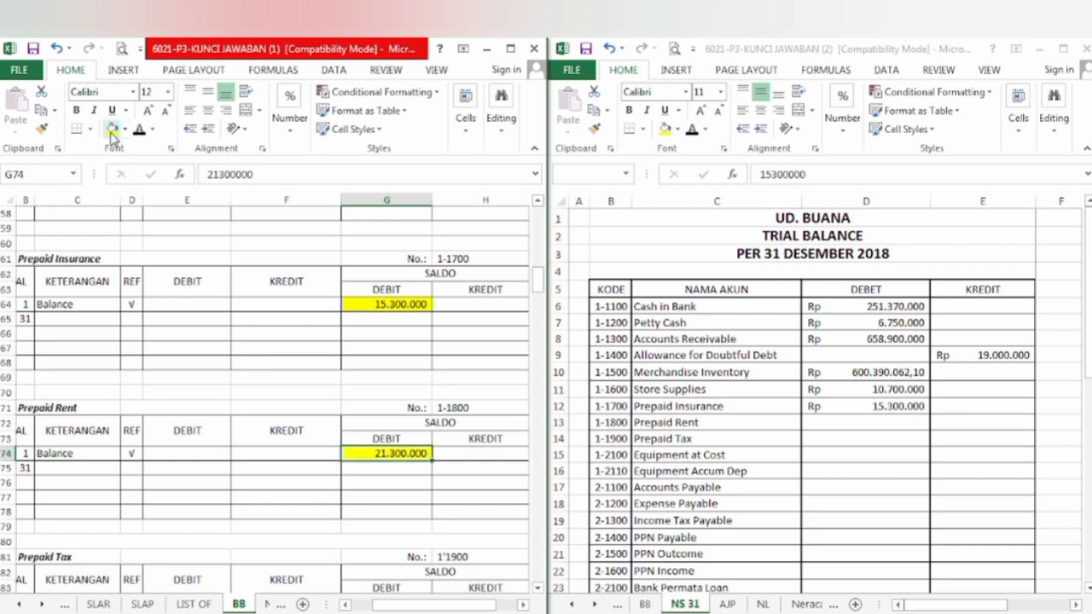
{"action": "left_click", "coordinate": [890, 414]}
{"action": "left_click", "coordinate": [891, 421]}
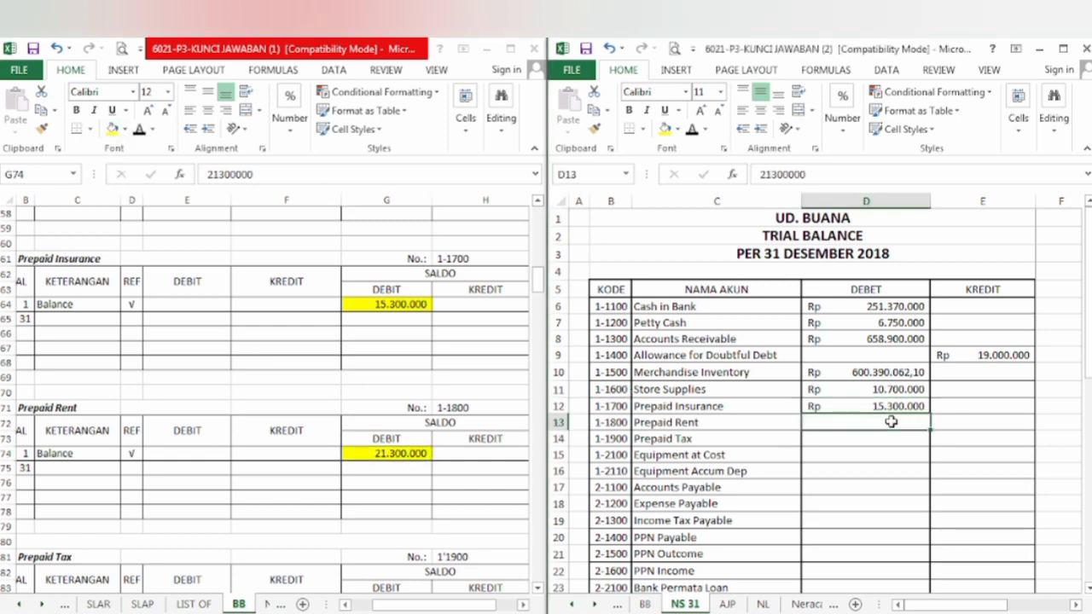
{"action": "left_click", "coordinate": [693, 130]}
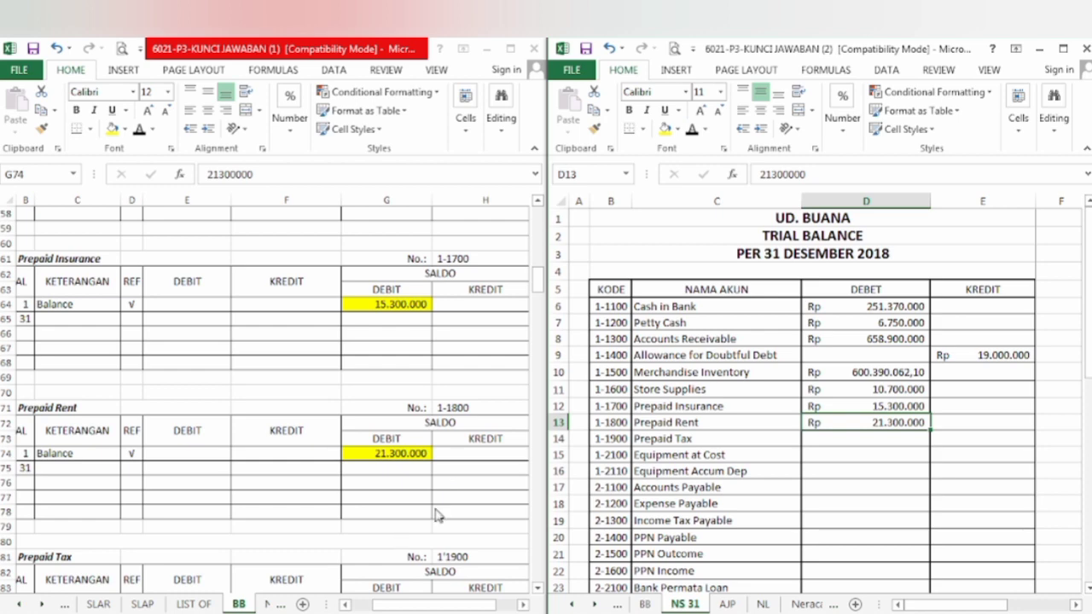
Step: Fill the Prepaid Tax ledger balance (G84) yellow and apply black font to its trial balance debit amount (D14)
{"action": "left_click_drag", "start_coordinate": [542, 296], "coordinate": [541, 309]}
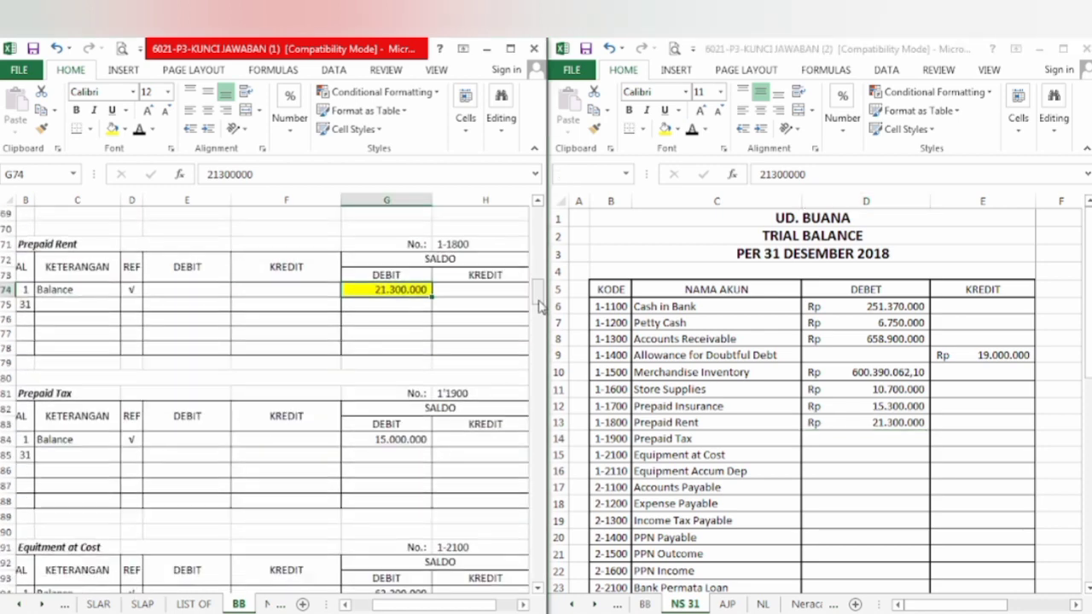
{"action": "left_click", "coordinate": [379, 441]}
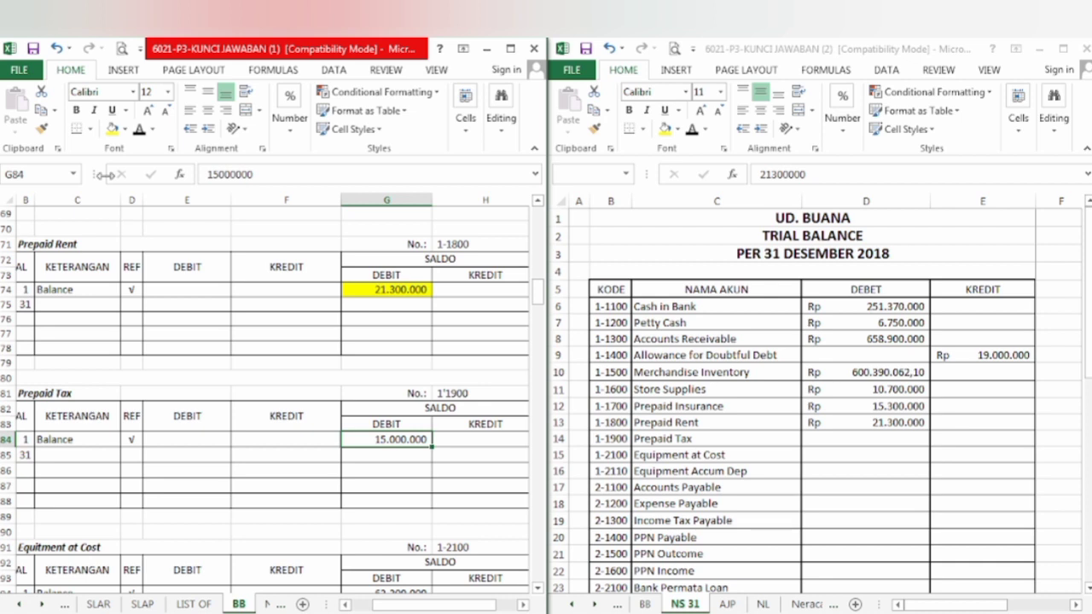
{"action": "left_click", "coordinate": [112, 129]}
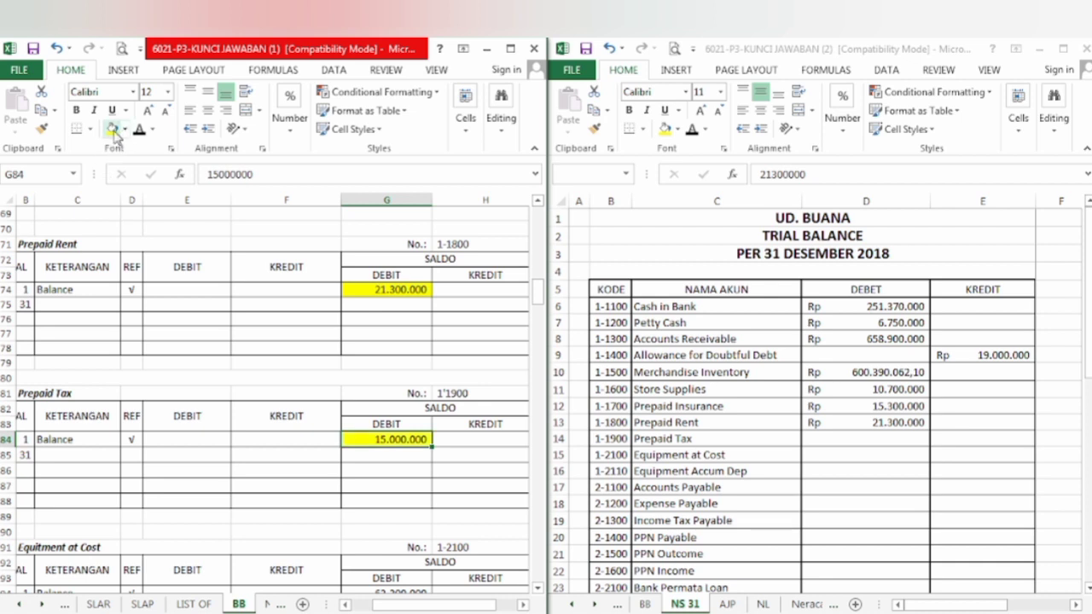
{"action": "left_click", "coordinate": [835, 443]}
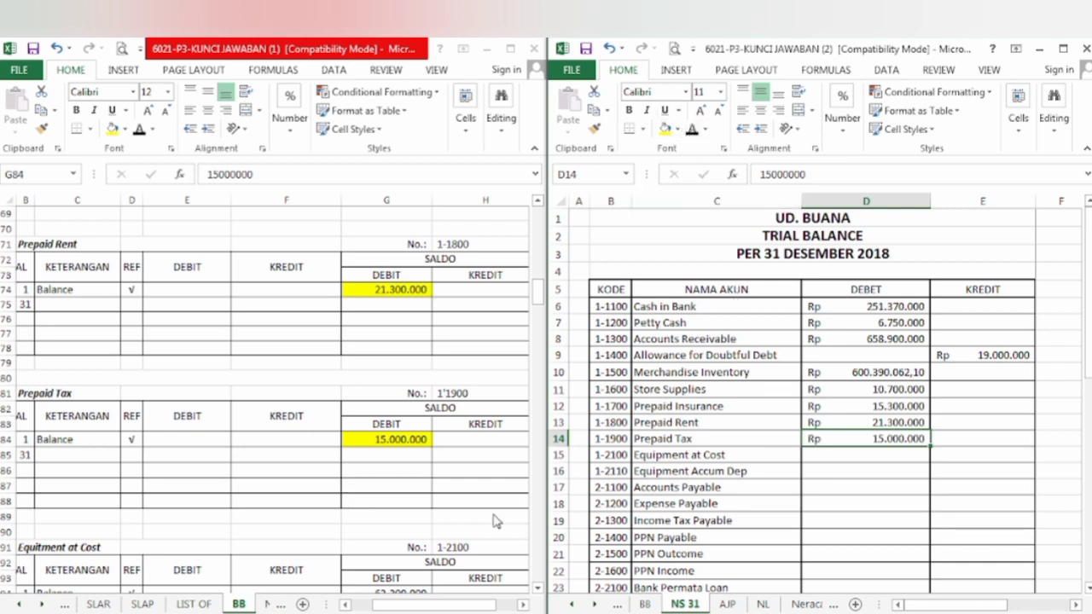
Step: Fill the Equipment at Cost ledger balance (G94) yellow and apply black font to its trial balance debit amount (D15)
{"action": "left_click_drag", "start_coordinate": [537, 291], "coordinate": [537, 306]}
{"action": "left_click", "coordinate": [387, 384]}
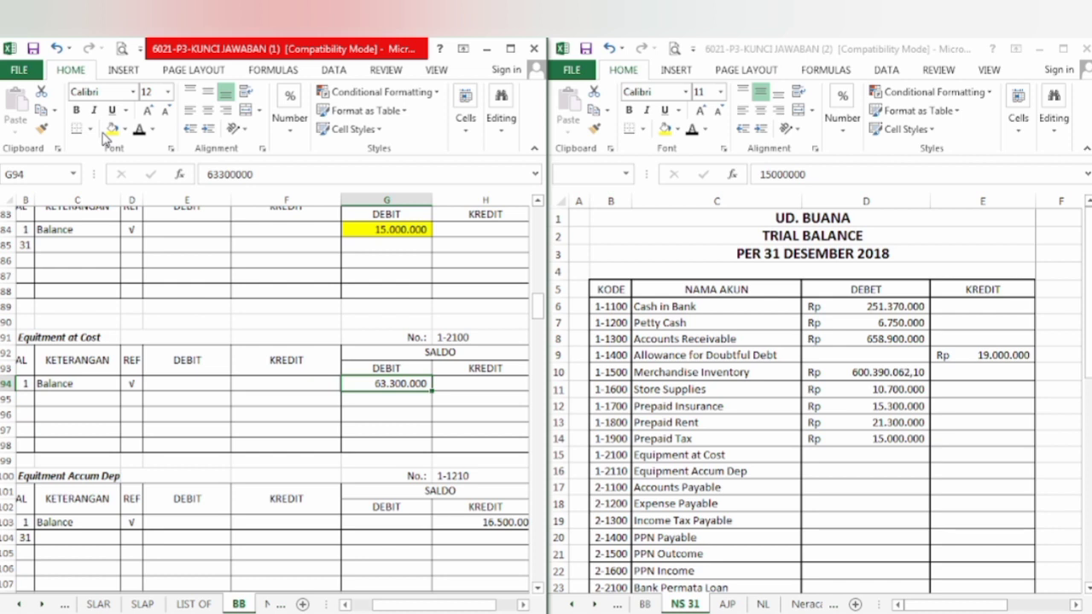
{"action": "left_click", "coordinate": [112, 131]}
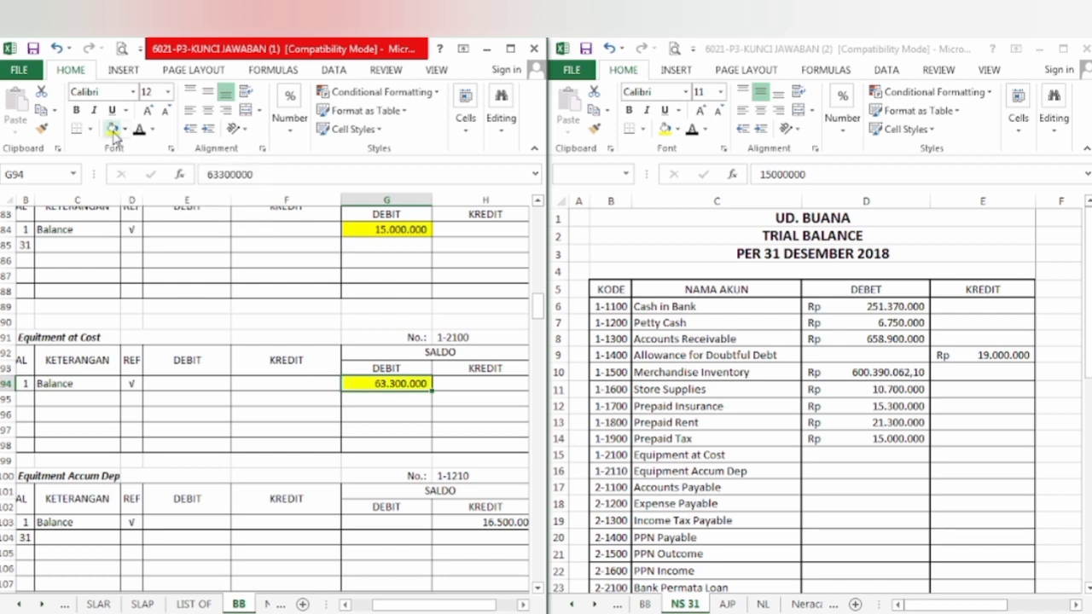
{"action": "left_click", "coordinate": [905, 457]}
{"action": "left_click", "coordinate": [905, 456]}
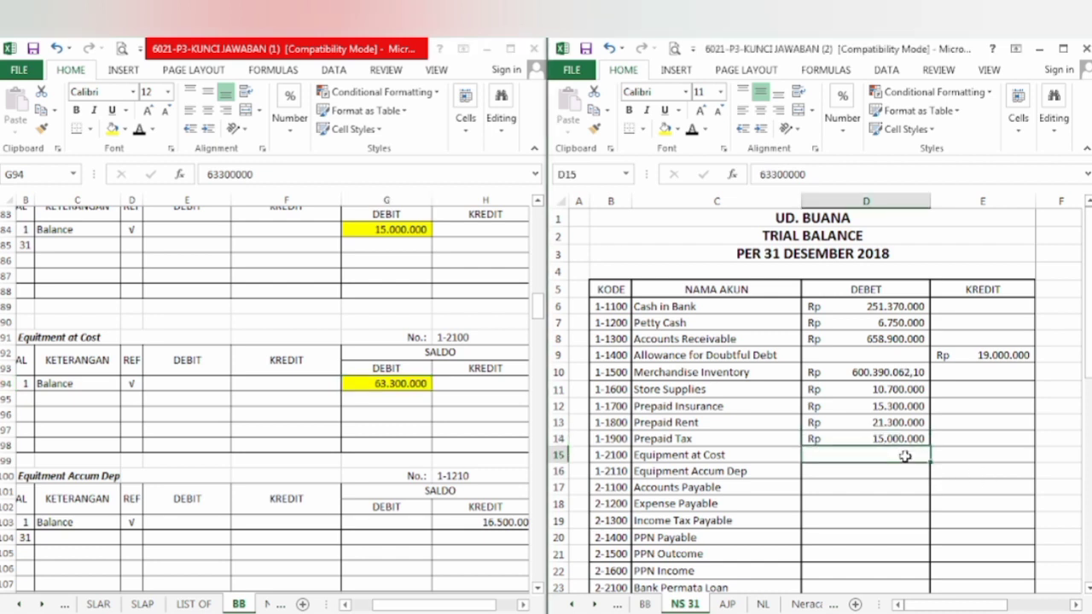
{"action": "left_click", "coordinate": [692, 134]}
Step: Fill the Equipment Accum Dep credit balance (H103) yellow and apply black font to its trial balance credit amount (E16)
{"action": "scroll", "coordinate": [409, 538], "scroll_direction": "down", "scroll_amount": 1}
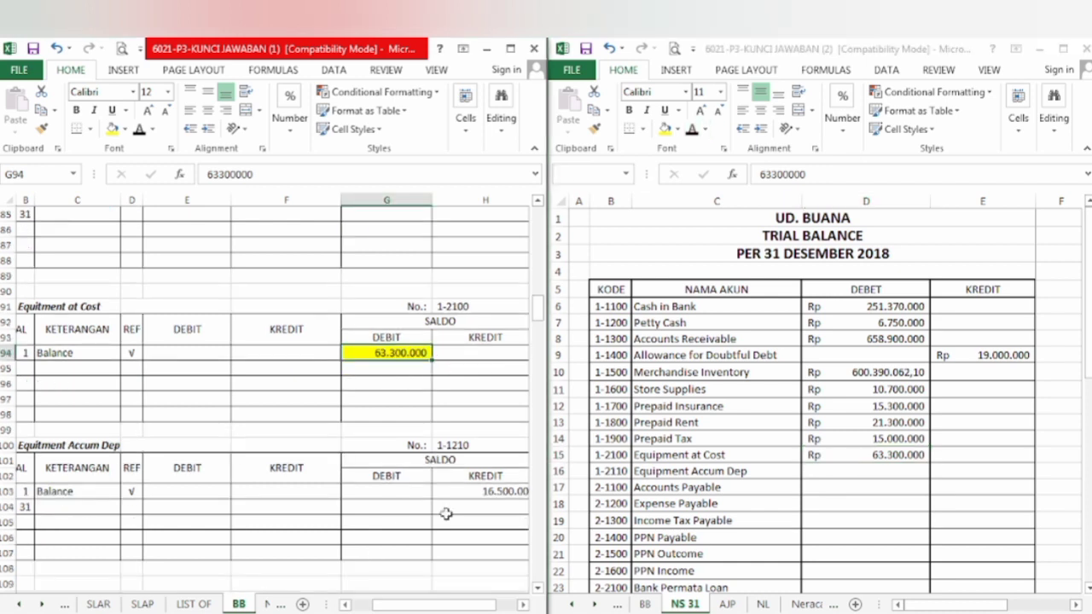
{"action": "left_click", "coordinate": [478, 493]}
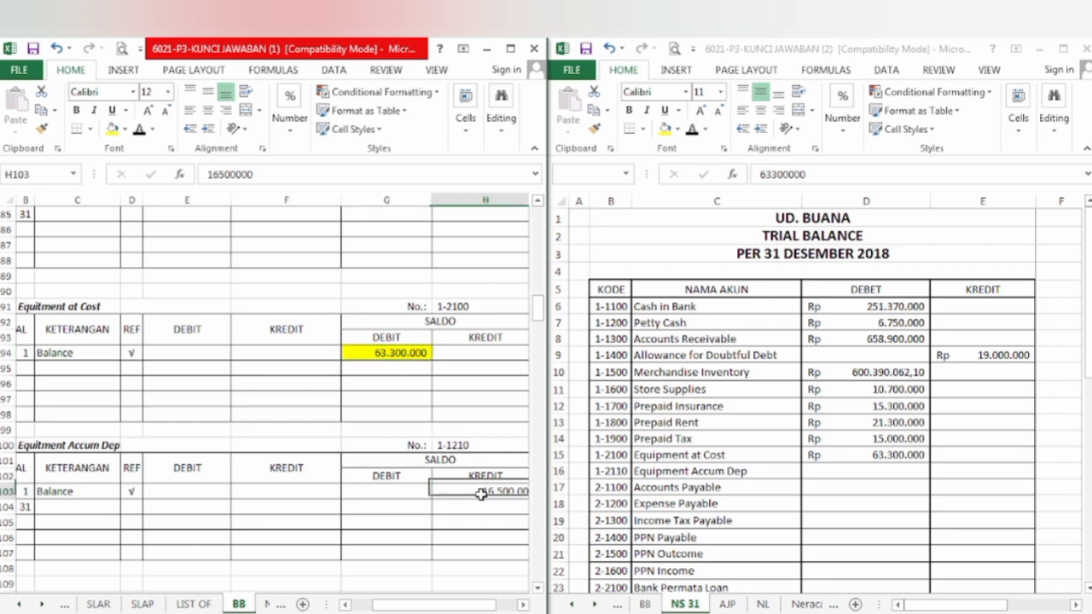
{"action": "left_click", "coordinate": [112, 133]}
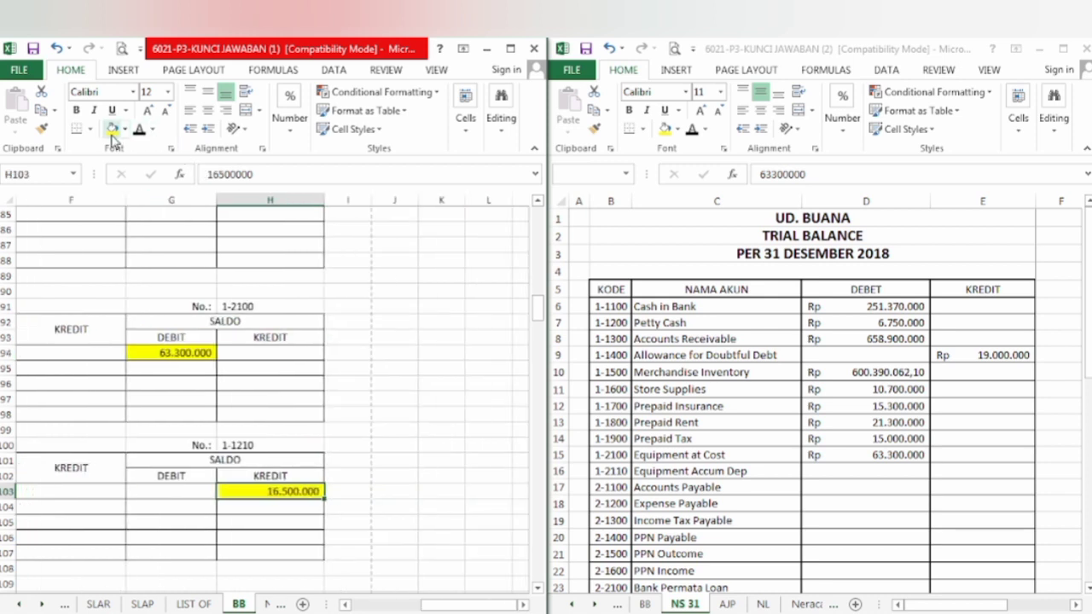
{"action": "left_click", "coordinate": [989, 473]}
{"action": "left_click", "coordinate": [989, 473]}
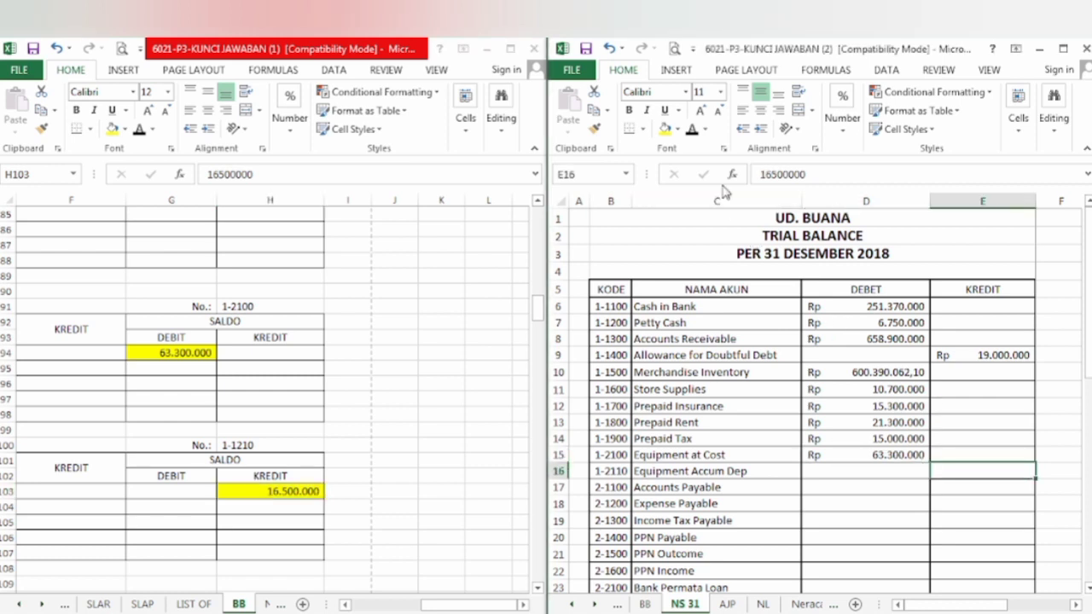
{"action": "left_click", "coordinate": [692, 132]}
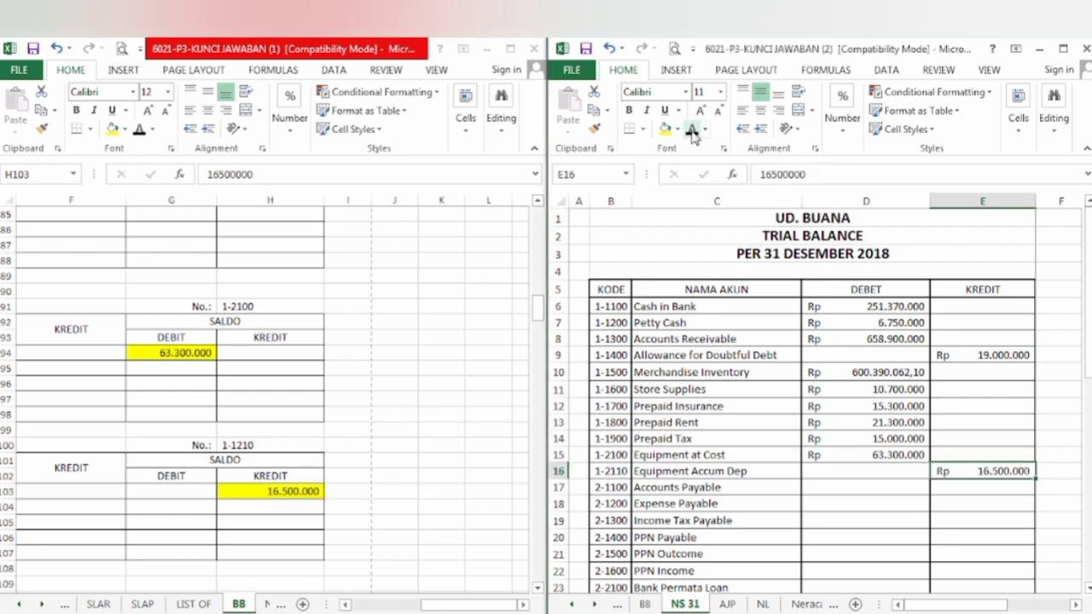
Step: Fill the final Accounts Payable credit balance (H116) yellow and apply black font to its trial balance credit amount (E17)
{"action": "left_click_drag", "start_coordinate": [454, 606], "coordinate": [379, 607]}
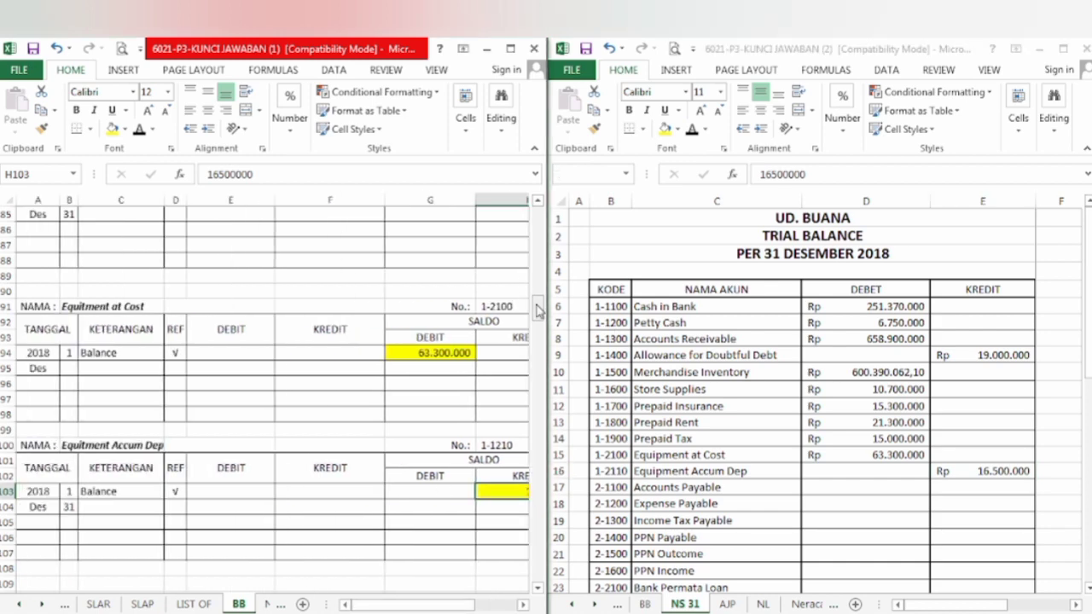
{"action": "left_click_drag", "start_coordinate": [542, 314], "coordinate": [540, 328]}
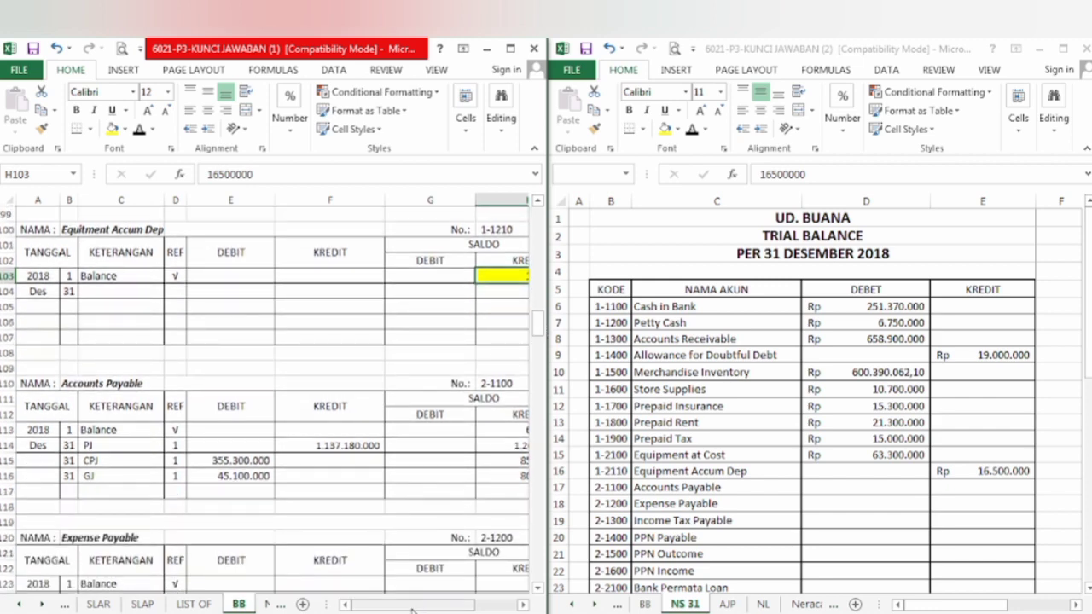
{"action": "left_click_drag", "start_coordinate": [411, 607], "coordinate": [454, 610]}
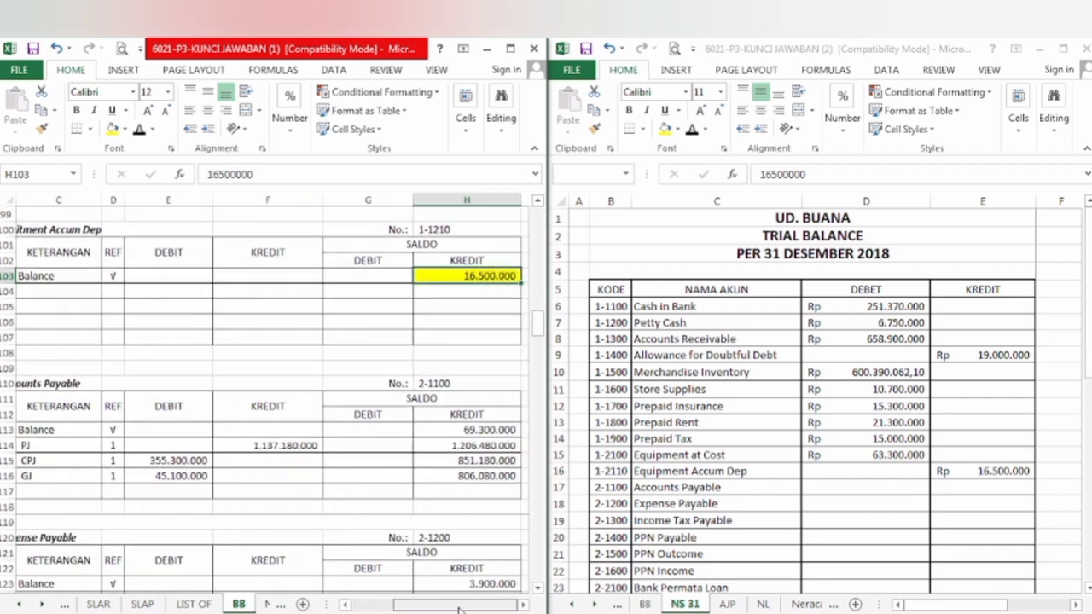
{"action": "left_click", "coordinate": [459, 475]}
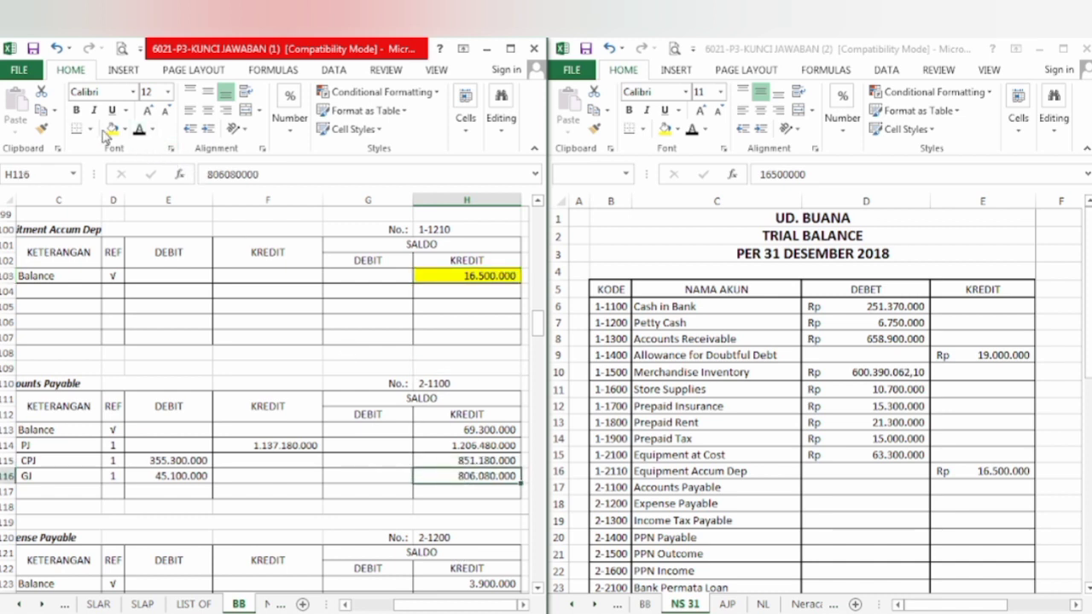
{"action": "left_click", "coordinate": [111, 129]}
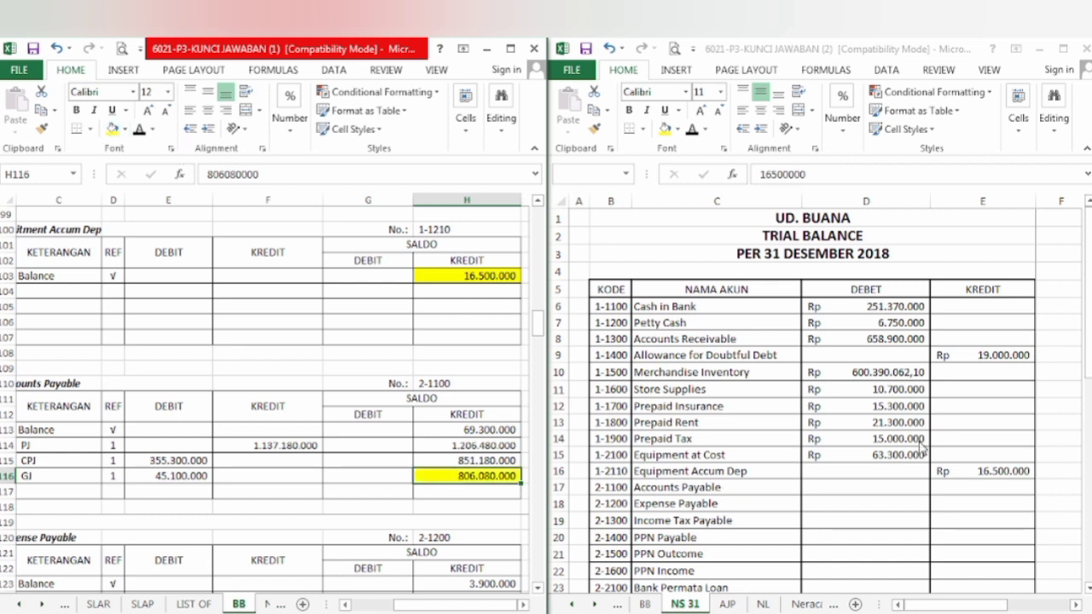
{"action": "left_click", "coordinate": [963, 493]}
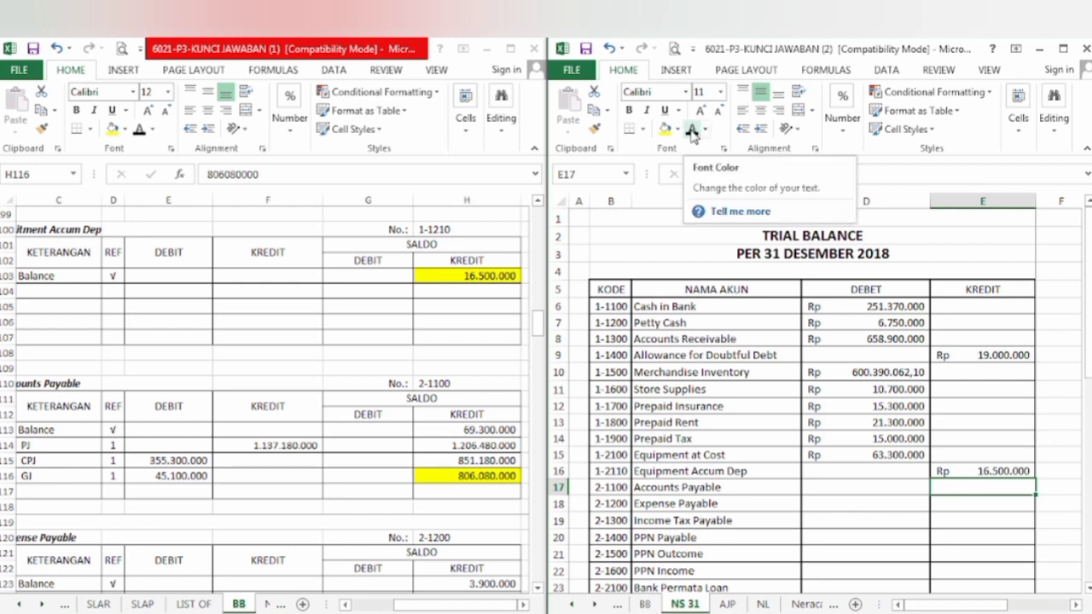
{"action": "type", "text": "806080000"}
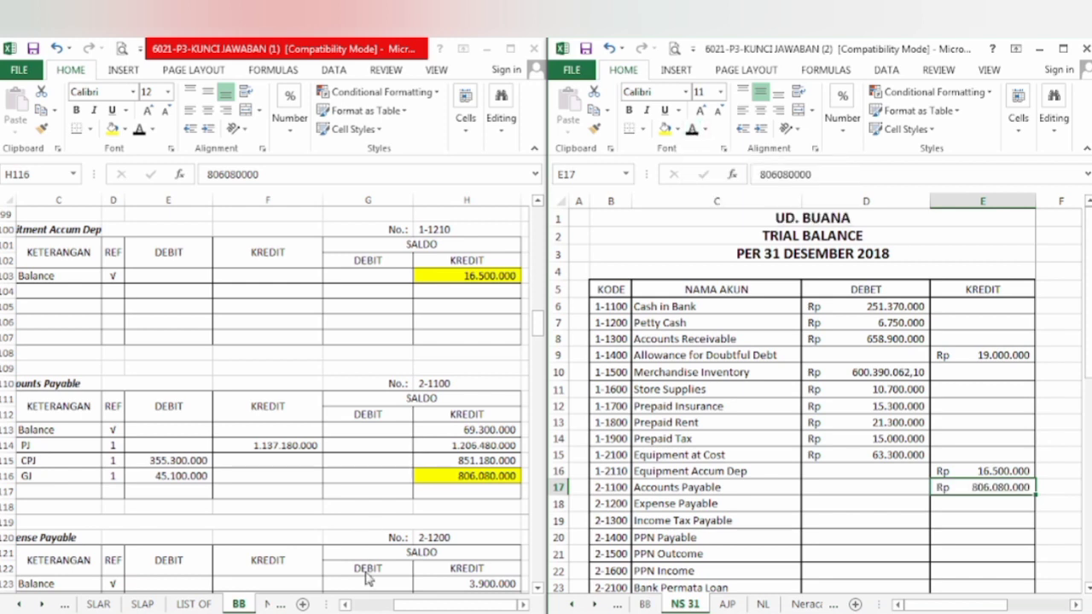
Step: Fill the final Expense Payable credit balance (H125) yellow and apply black font to its trial balance credit amount (E18)
{"action": "left_click", "coordinate": [539, 340]}
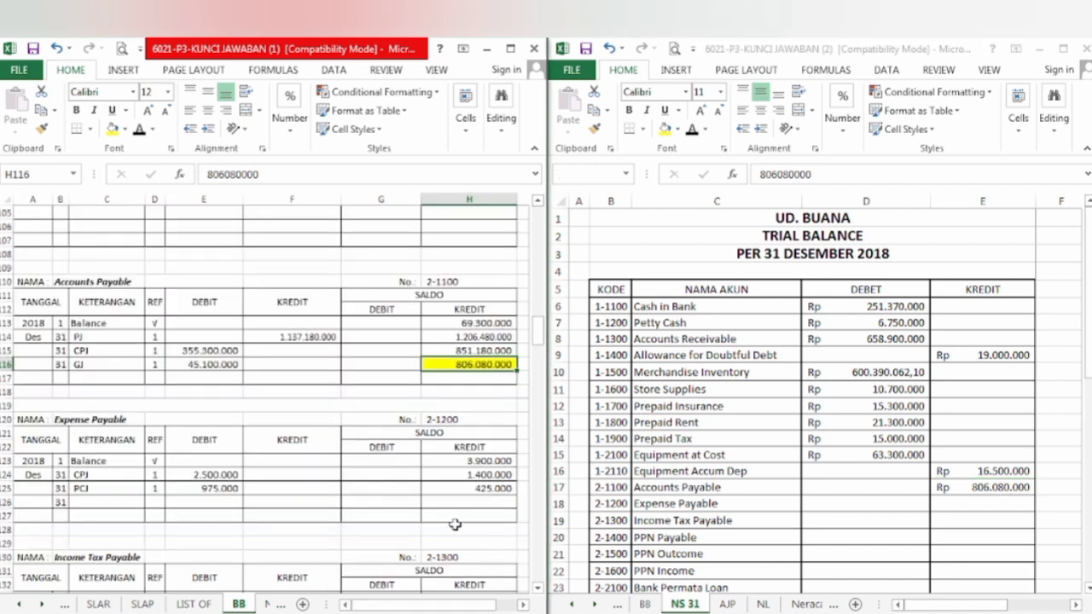
{"action": "left_click", "coordinate": [468, 489]}
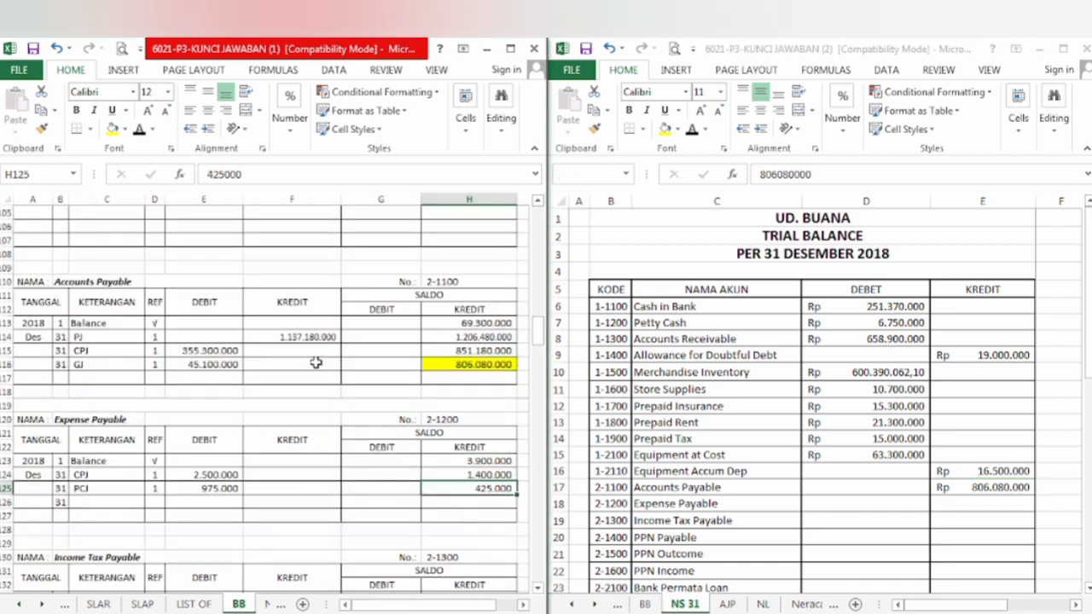
{"action": "left_click", "coordinate": [113, 129]}
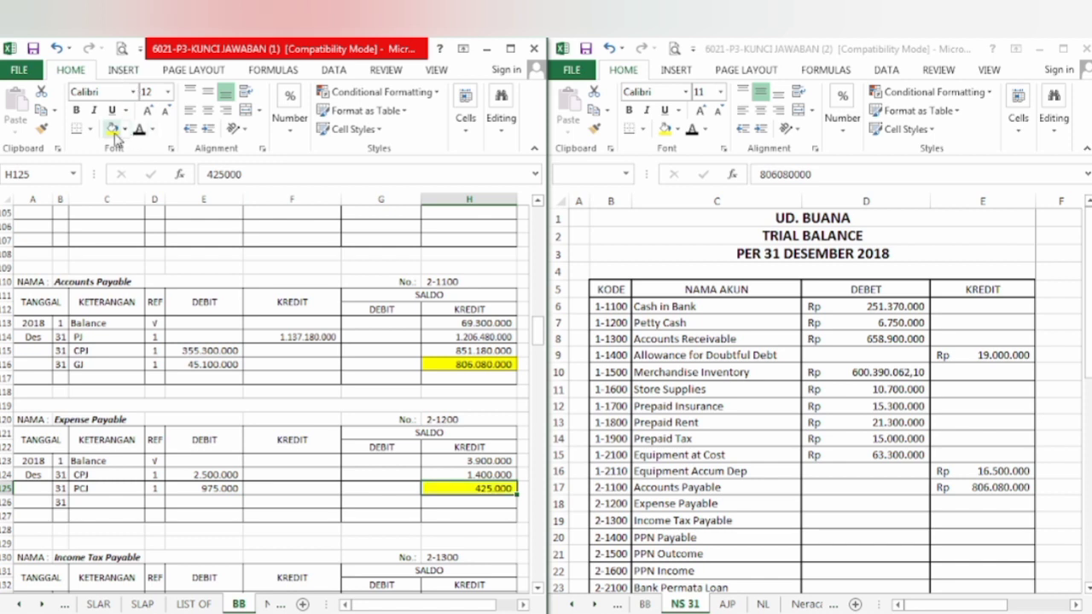
{"action": "left_click", "coordinate": [970, 510]}
{"action": "left_click", "coordinate": [970, 505]}
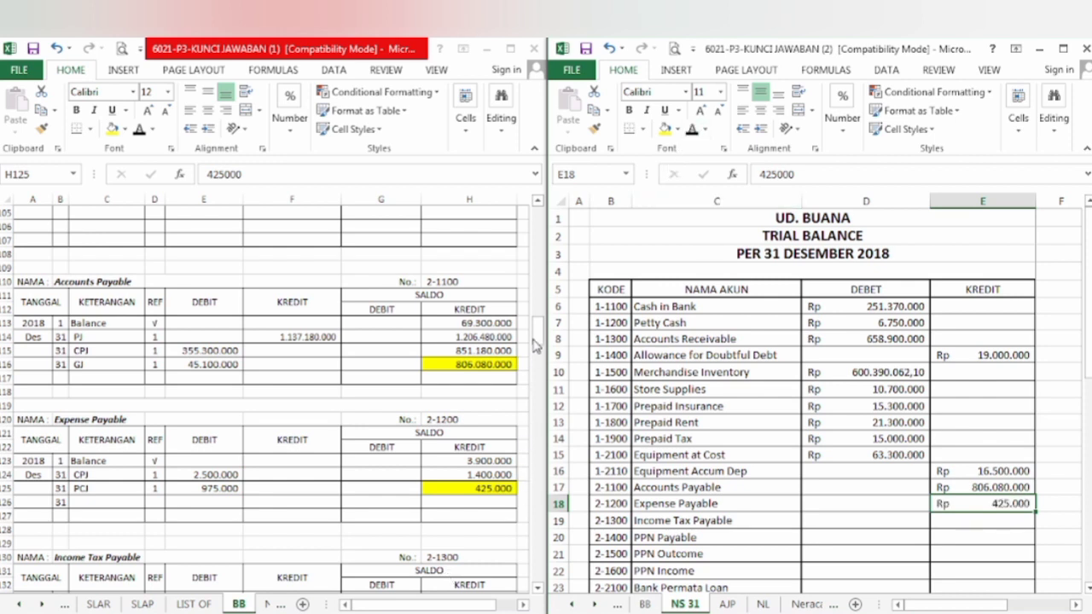
Step: Fill the final PPN Outcome credit balance (H154) yellow and apply black font to its trial balance credit amount (E21)
{"action": "left_click_drag", "start_coordinate": [536, 345], "coordinate": [538, 365]}
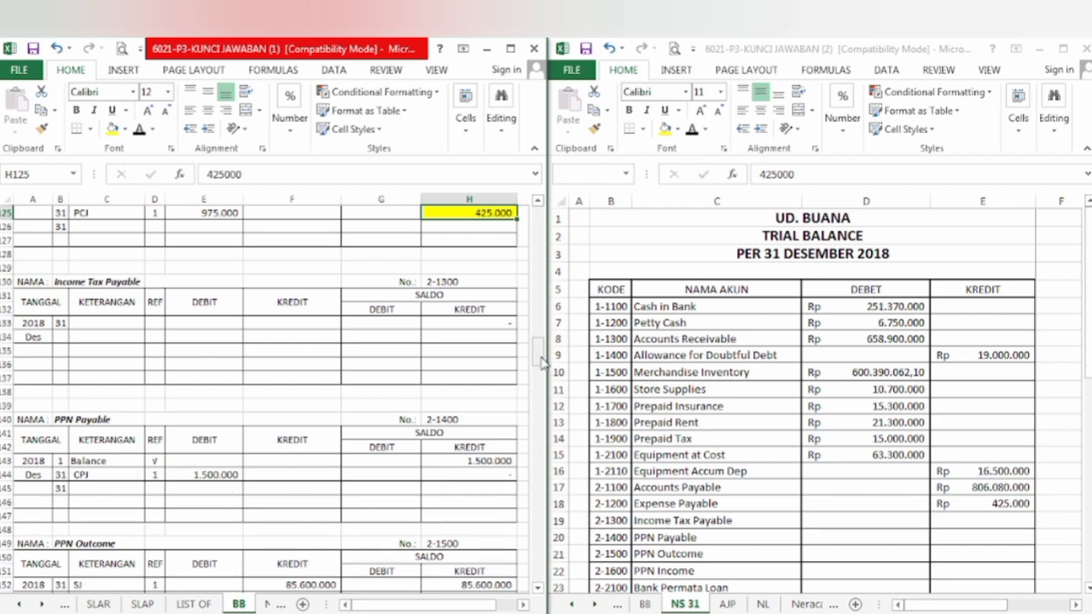
{"action": "left_click_drag", "start_coordinate": [541, 362], "coordinate": [543, 376]}
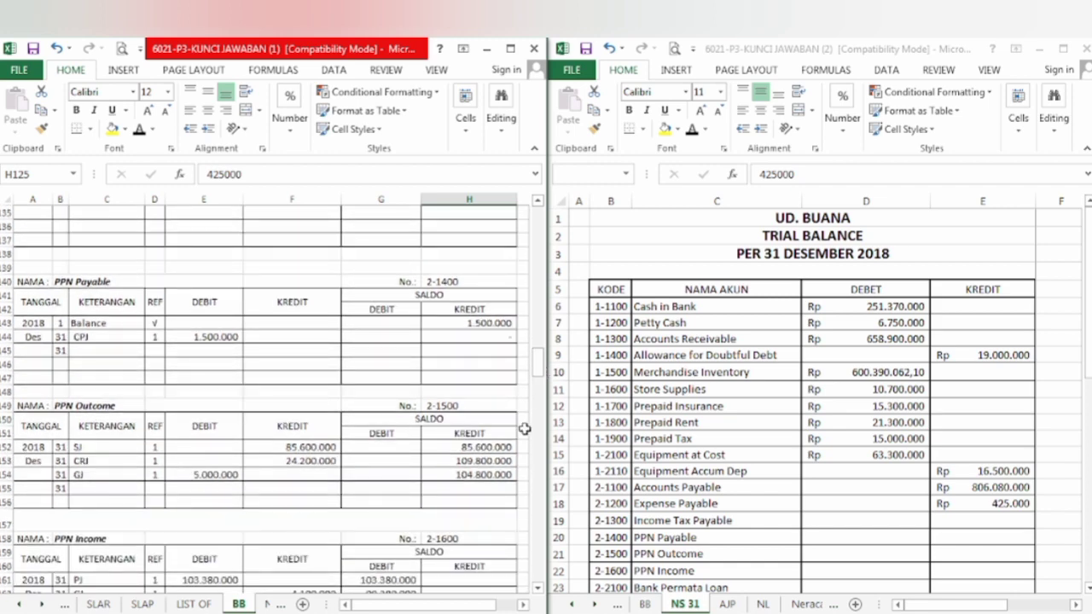
{"action": "left_click", "coordinate": [497, 475]}
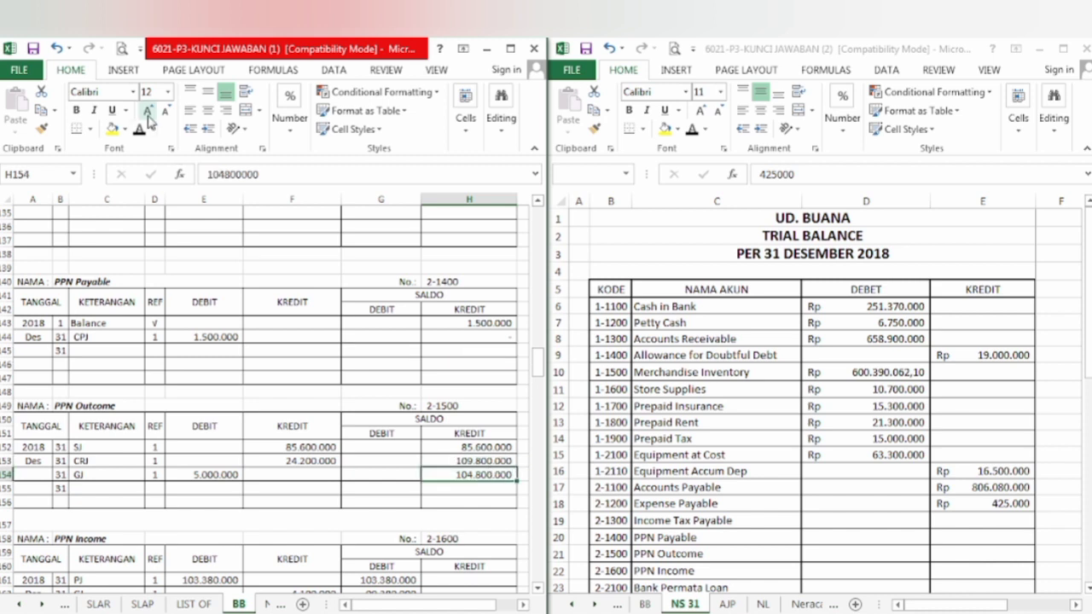
{"action": "left_click", "coordinate": [114, 132]}
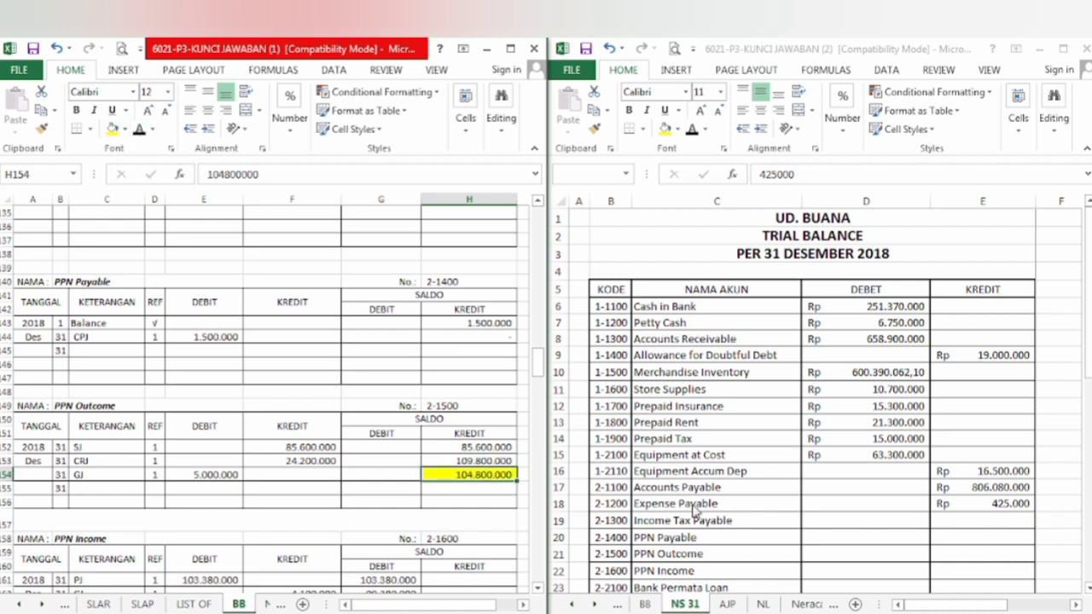
{"action": "left_click", "coordinate": [986, 553]}
{"action": "left_click", "coordinate": [986, 555]}
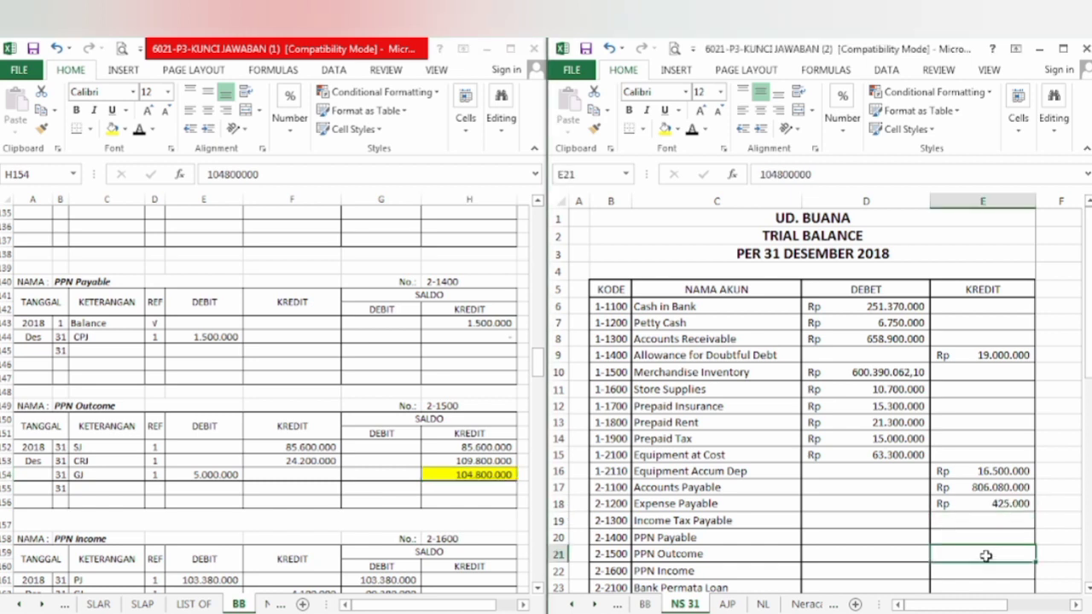
{"action": "left_click", "coordinate": [691, 128]}
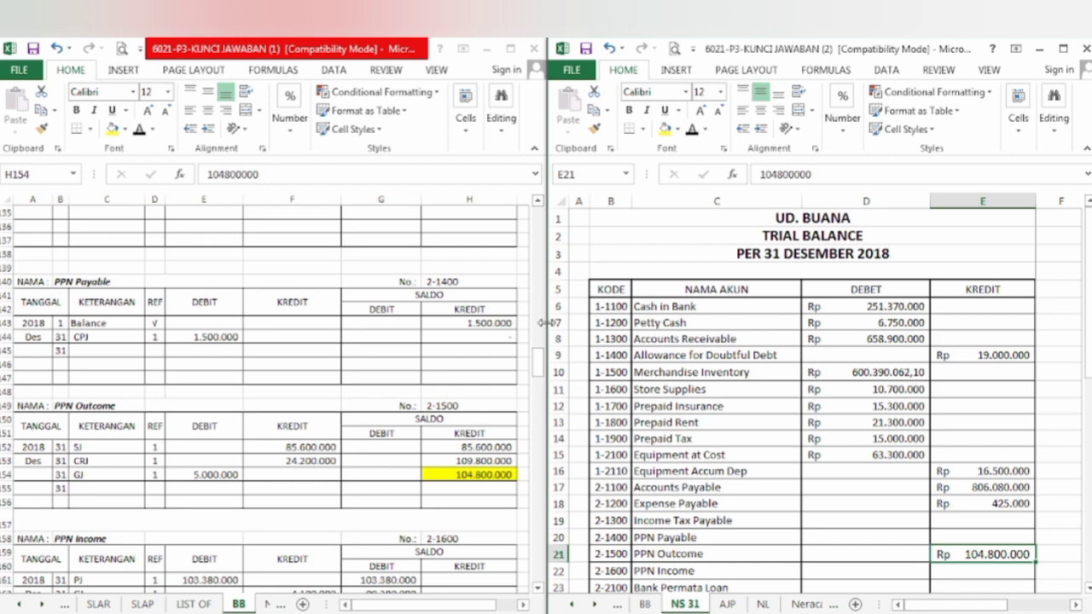
Step: Fill the final PPN Income debit balance (G162) yellow and apply black font to its trial balance debit amount (D22)
{"action": "left_click_drag", "start_coordinate": [538, 368], "coordinate": [539, 378]}
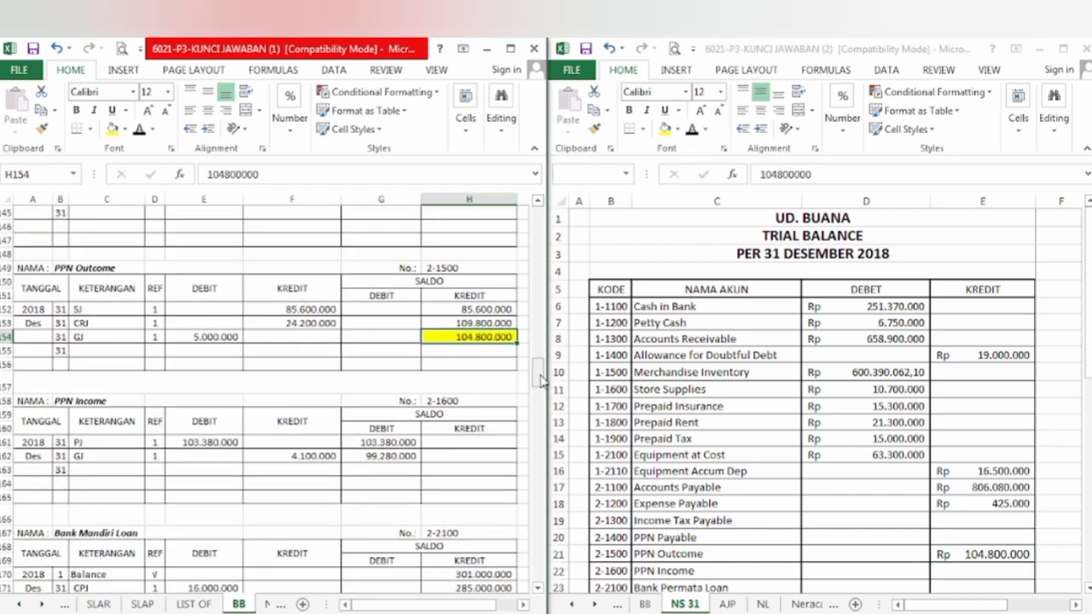
{"action": "left_click", "coordinate": [356, 458]}
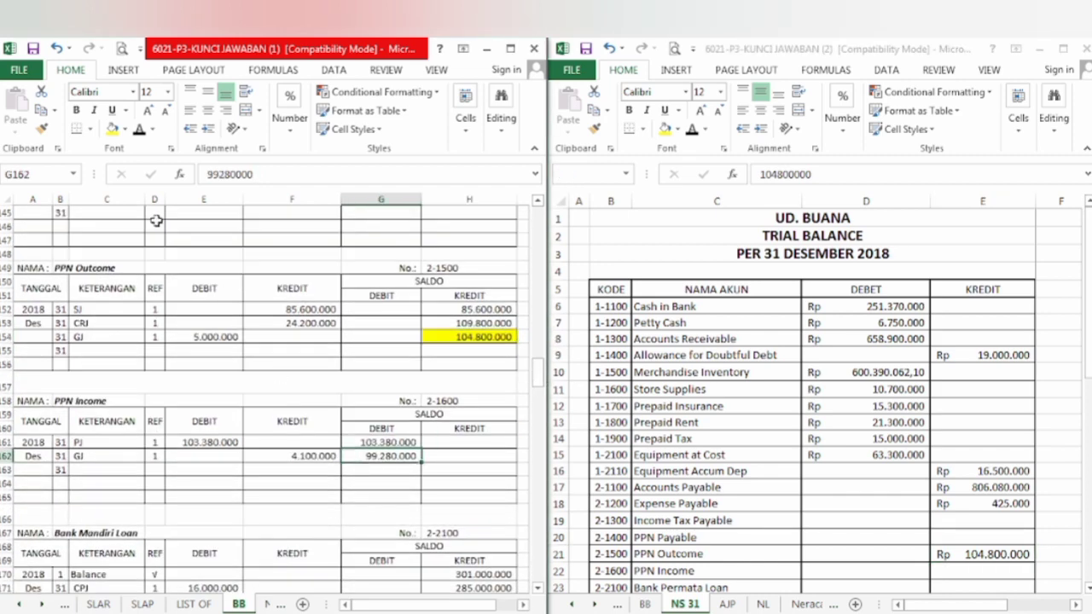
{"action": "left_click", "coordinate": [110, 130]}
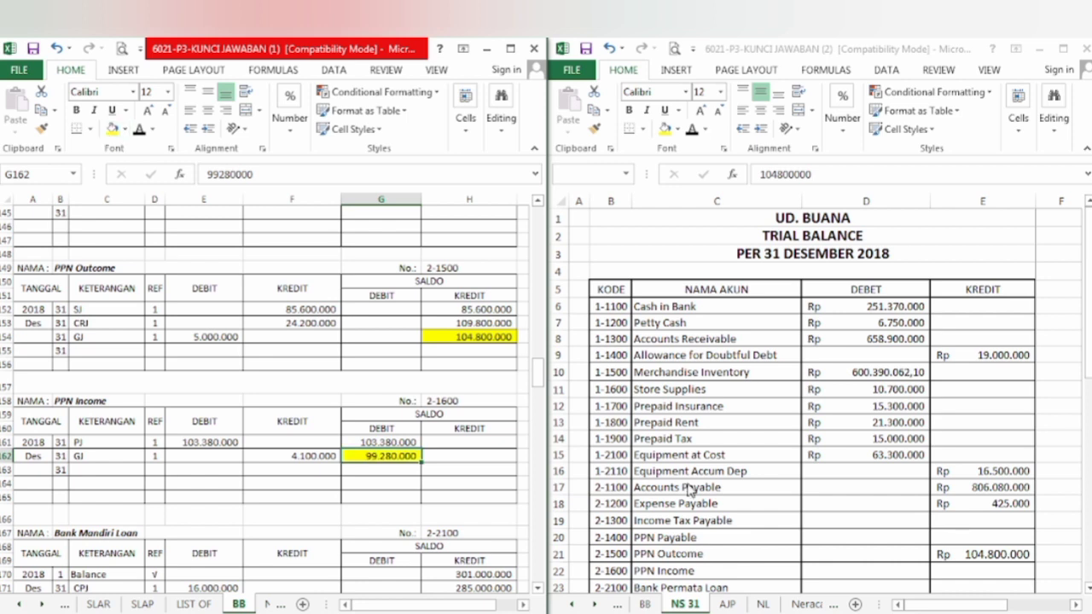
{"action": "left_click", "coordinate": [954, 576]}
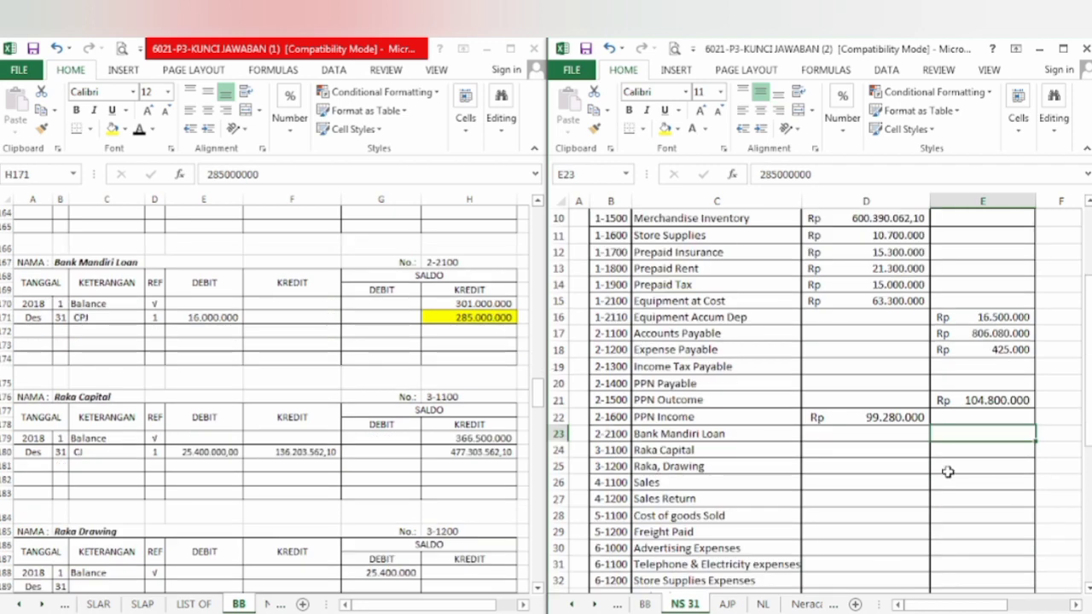
Step: Apply the Automatic black font color to the Bank Mandiri Loan credit amount in the trial balance (E23)
{"action": "left_click", "coordinate": [705, 132]}
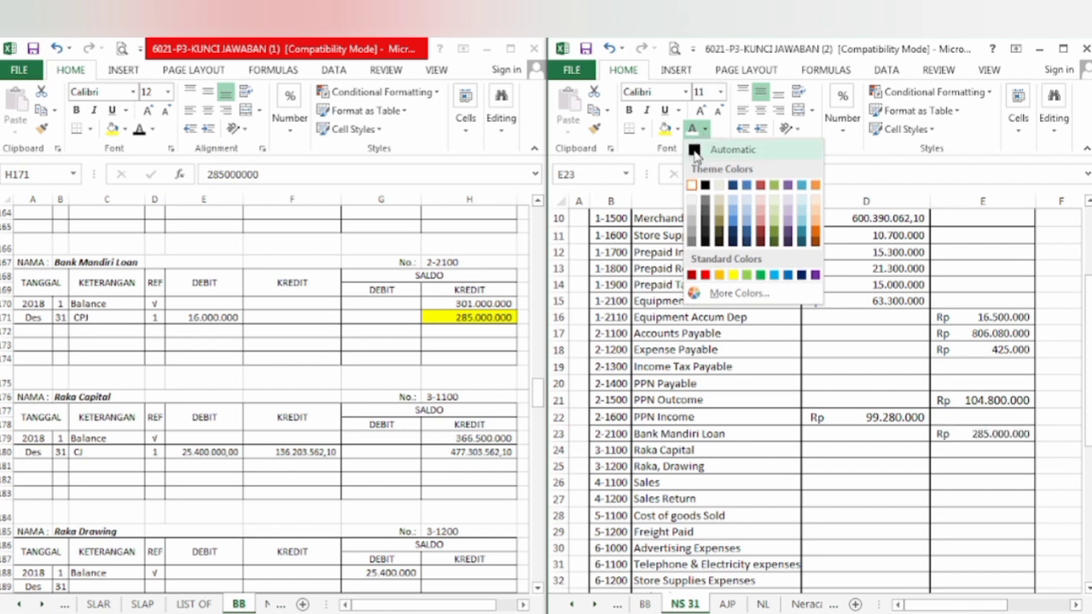
{"action": "left_click", "coordinate": [695, 153]}
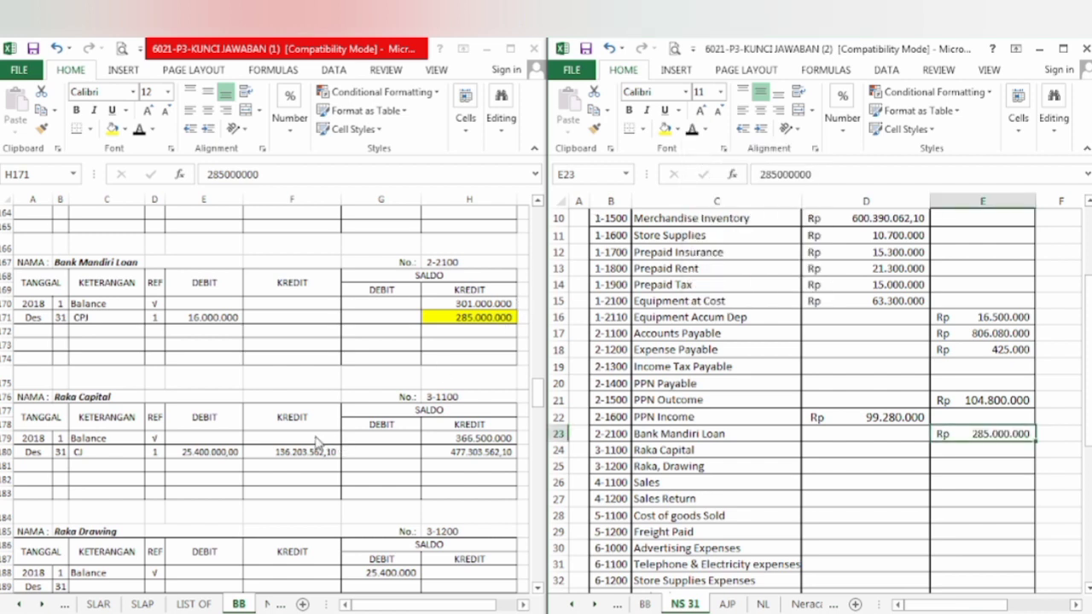
Step: Fill the final owner's capital credit balance (H180) yellow and apply black font to its trial balance credit amount (E24)
{"action": "left_click", "coordinate": [501, 454]}
{"action": "left_click", "coordinate": [501, 455]}
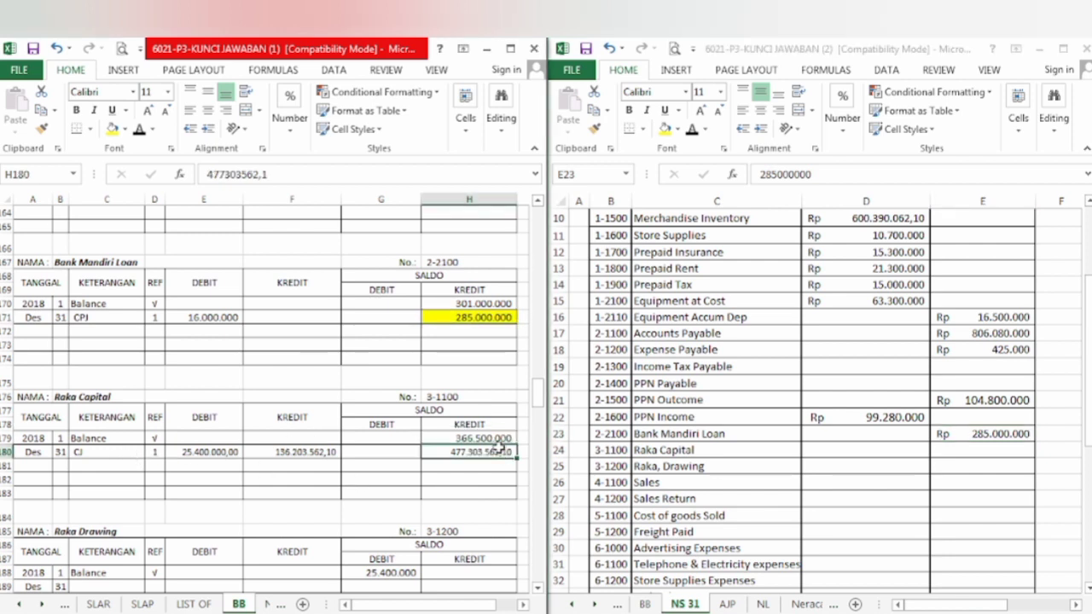
{"action": "left_click", "coordinate": [112, 129]}
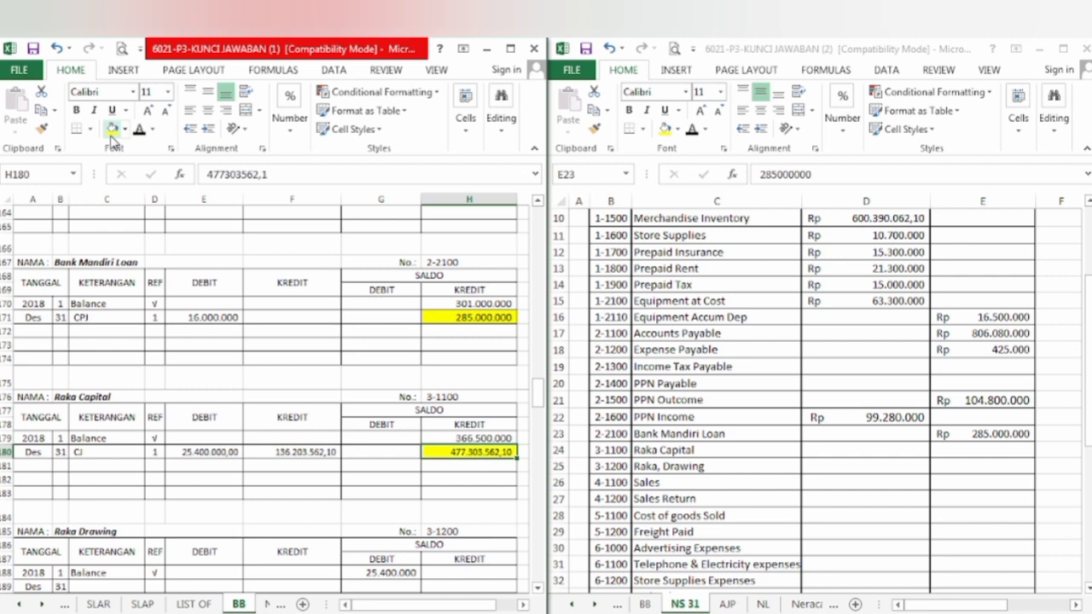
{"action": "left_click", "coordinate": [944, 454]}
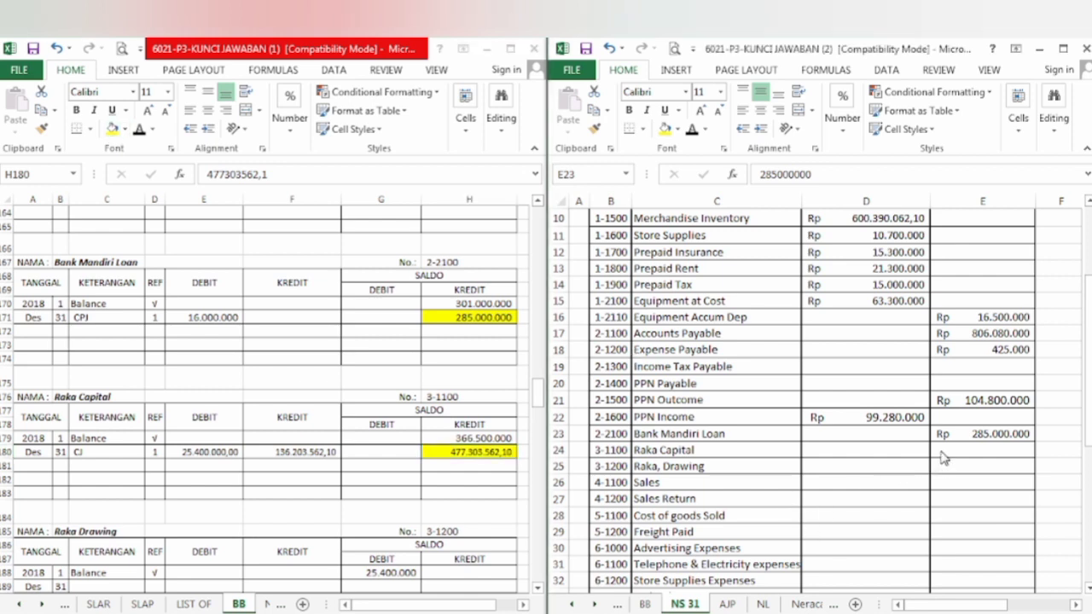
{"action": "left_click", "coordinate": [941, 451]}
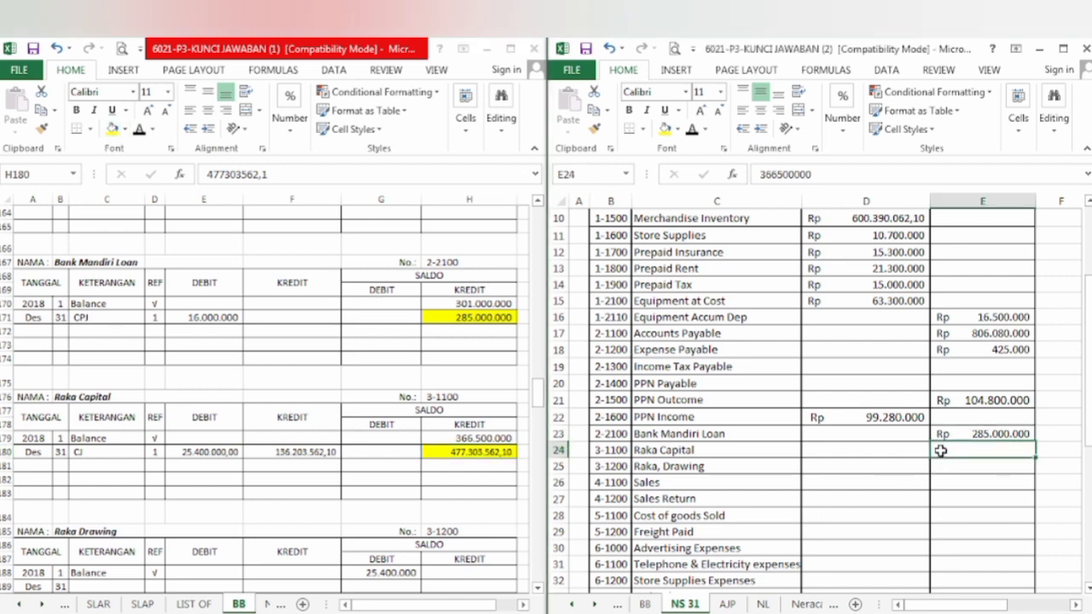
{"action": "left_click", "coordinate": [693, 129]}
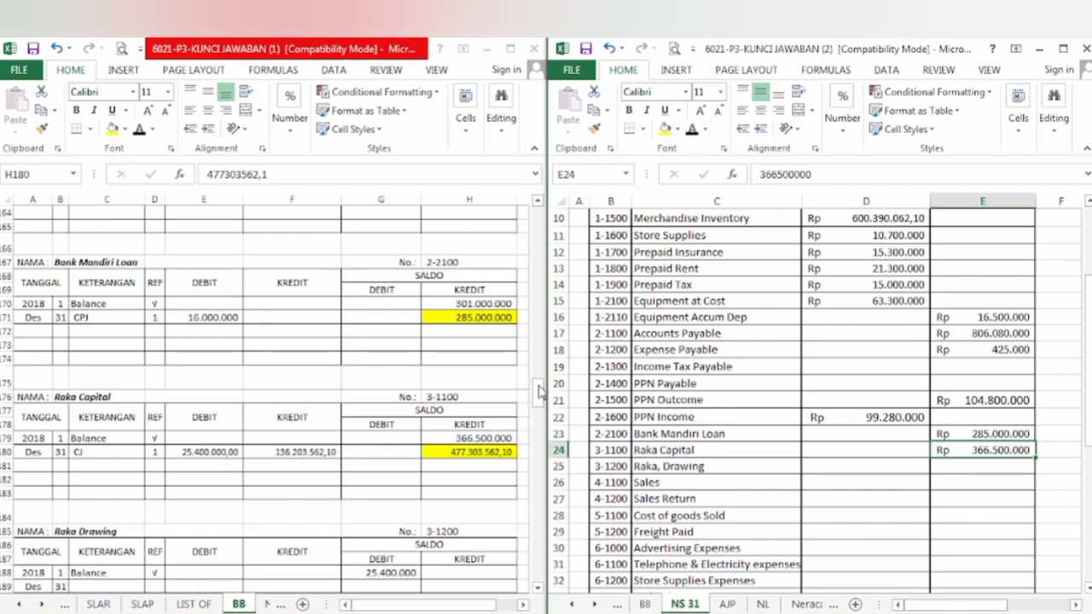
Step: Fill the owner's drawing debit balance (G188) yellow and apply black font to its trial balance debit amount (D25)
{"action": "left_click_drag", "start_coordinate": [540, 390], "coordinate": [532, 410]}
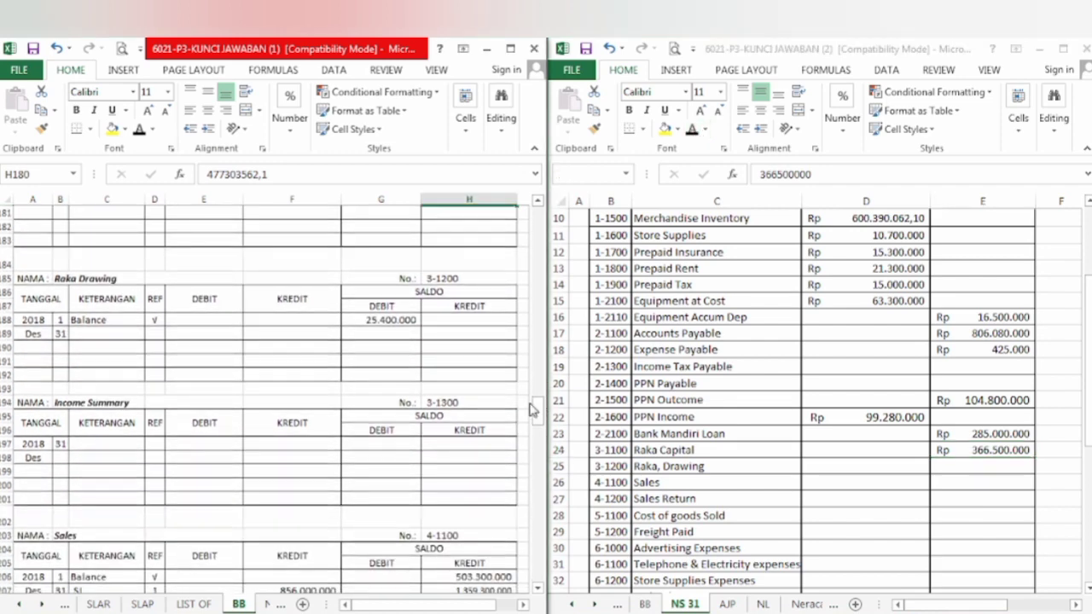
{"action": "left_click", "coordinate": [362, 321]}
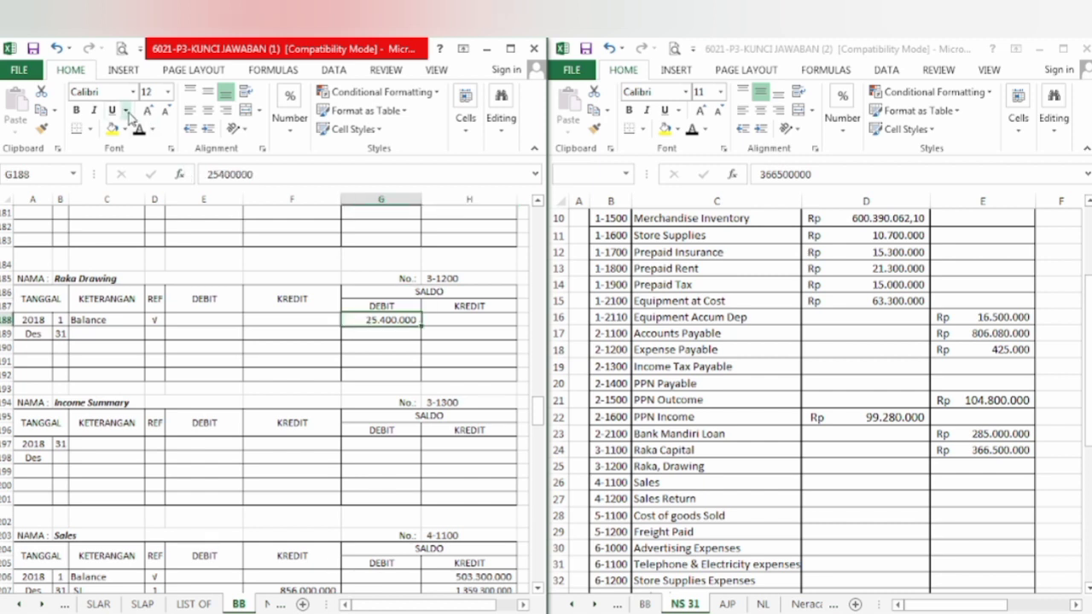
{"action": "left_click", "coordinate": [111, 133]}
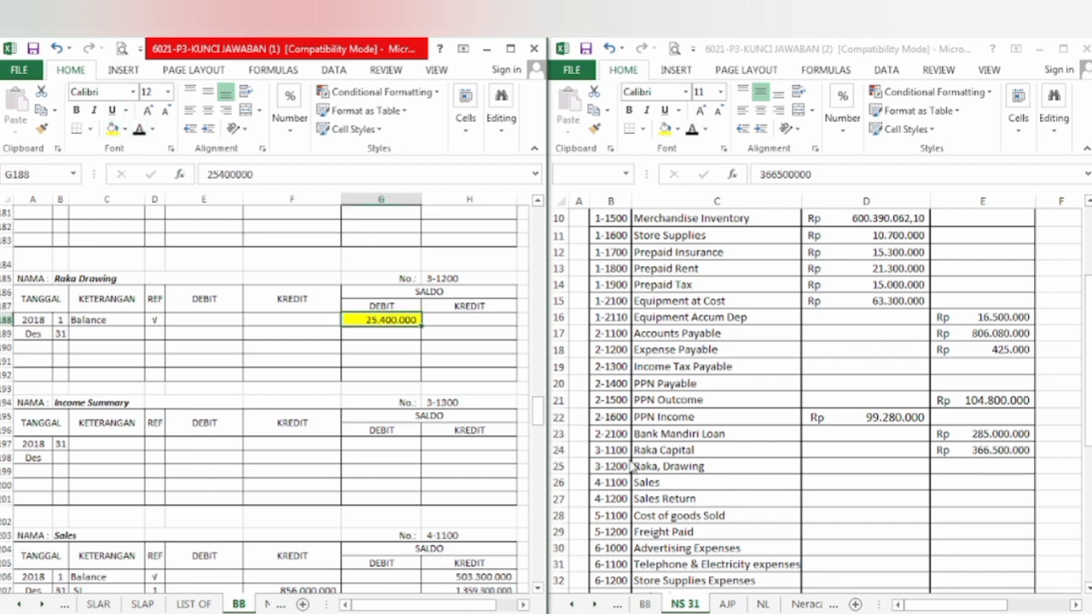
{"action": "left_click", "coordinate": [899, 465]}
{"action": "left_click", "coordinate": [899, 465]}
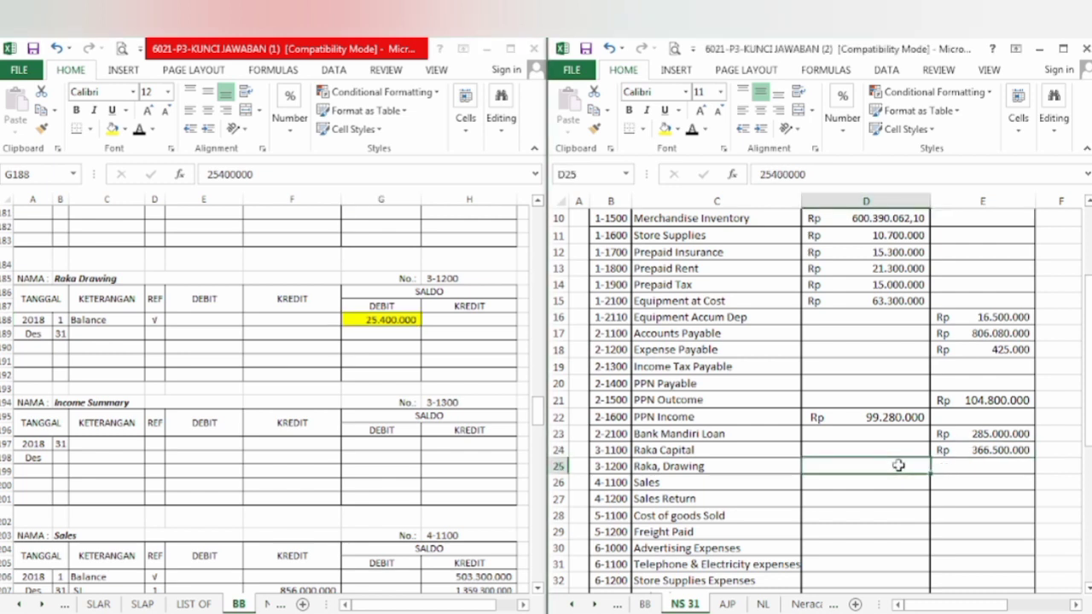
{"action": "left_click", "coordinate": [692, 130]}
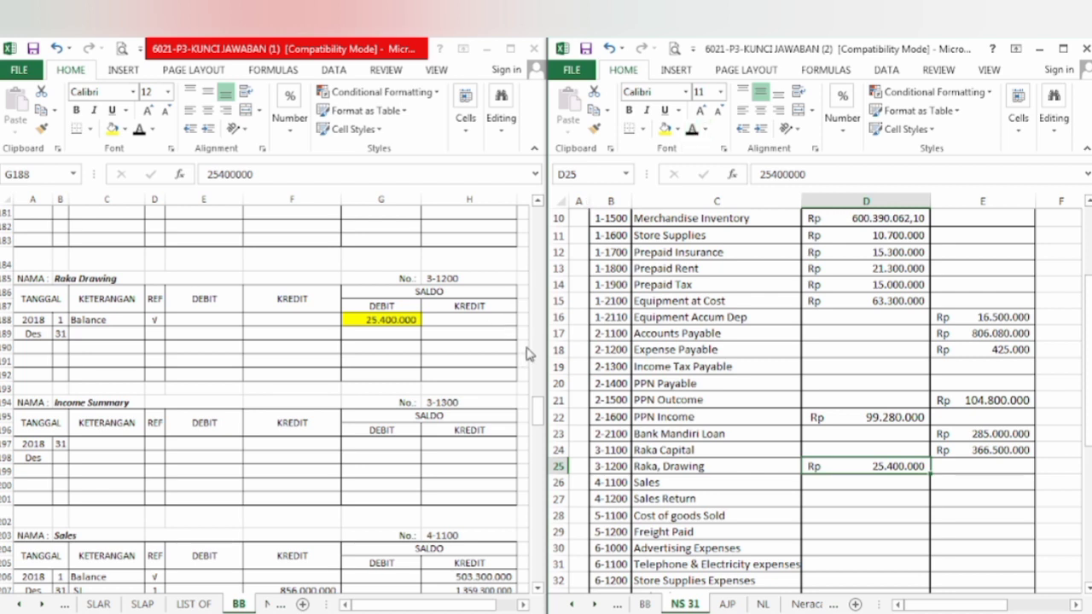
Step: Fill the final Sales credit balance (H208) yellow and apply black font to its trial balance credit amount (E26)
{"action": "left_click_drag", "start_coordinate": [539, 415], "coordinate": [534, 429]}
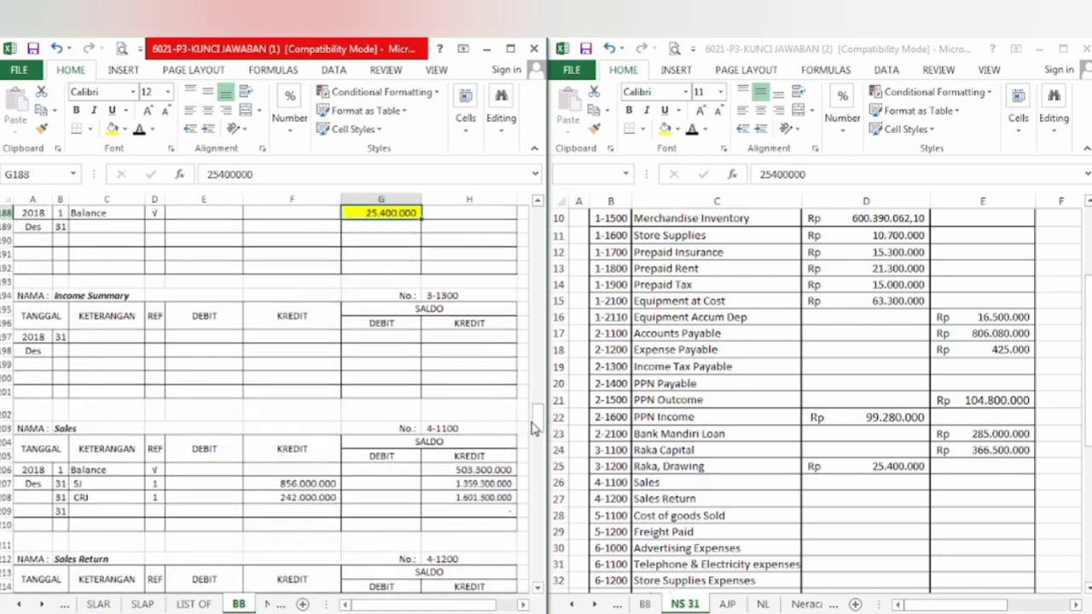
{"action": "left_click", "coordinate": [461, 495]}
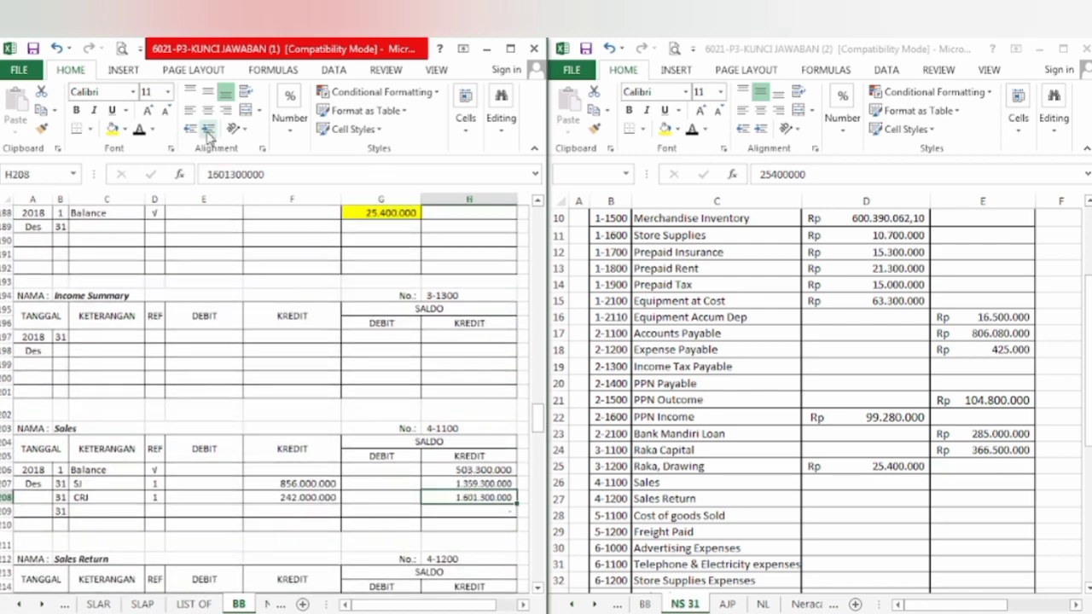
{"action": "left_click", "coordinate": [112, 129]}
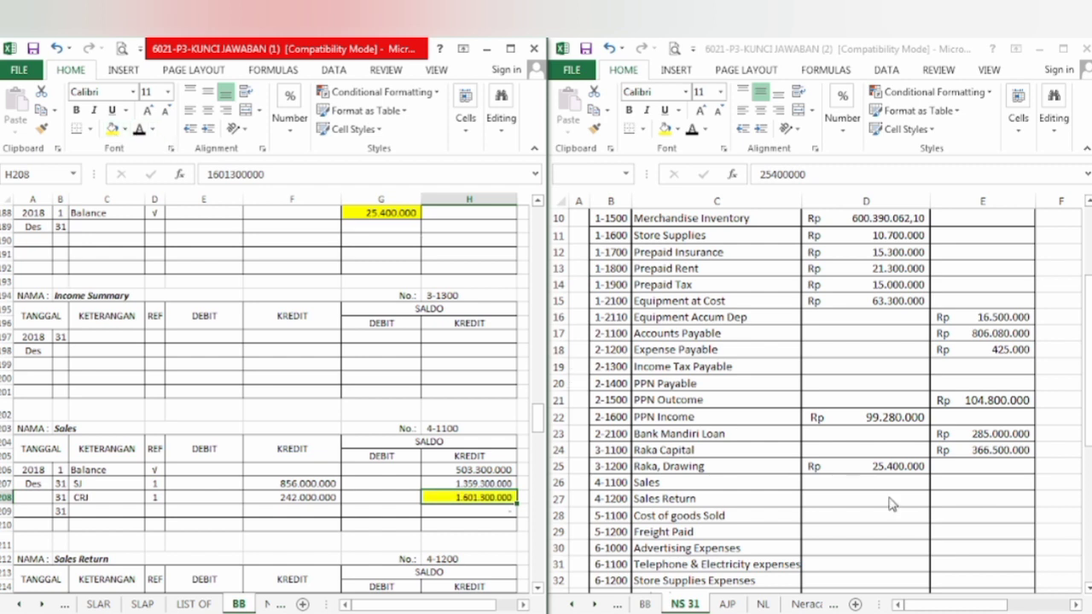
{"action": "left_click", "coordinate": [950, 486]}
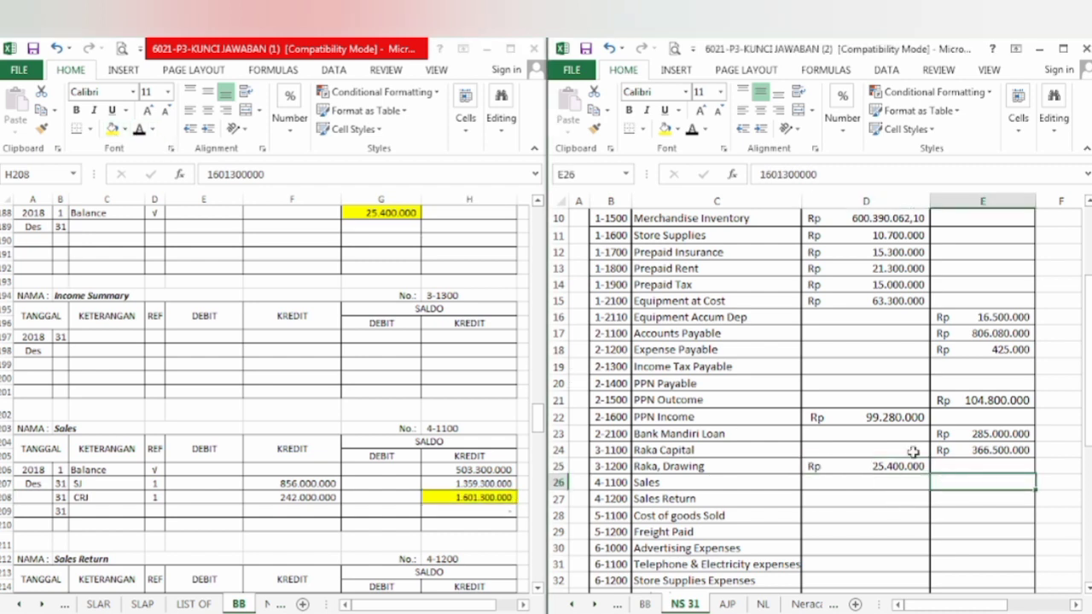
{"action": "left_click", "coordinate": [692, 133]}
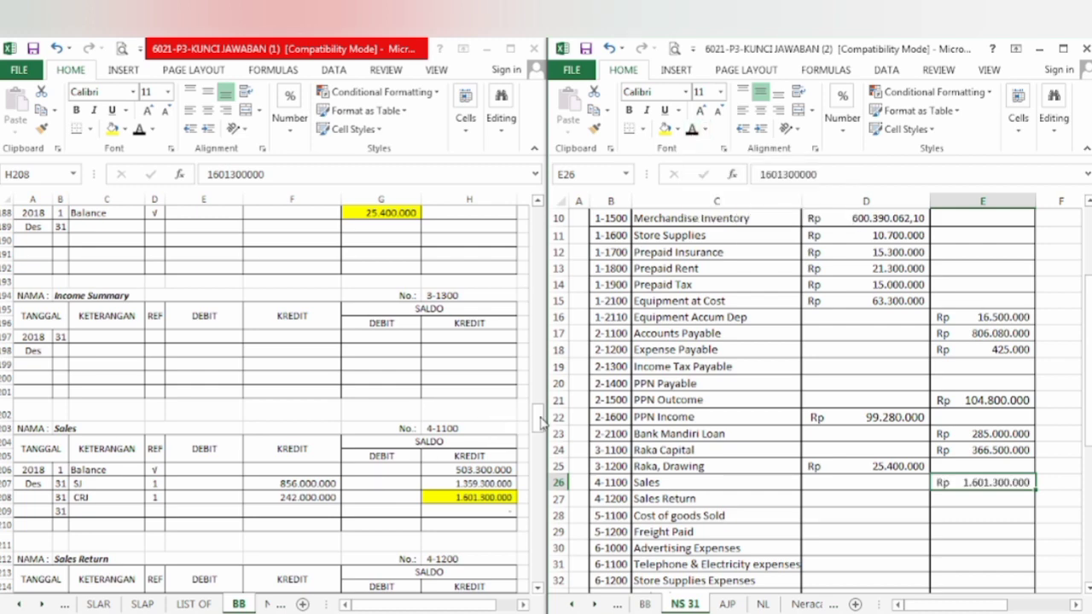
Step: Fill the Sales Return debit balance (G215) yellow and apply black font to its trial balance debit amount (D27)
{"action": "left_click_drag", "start_coordinate": [540, 418], "coordinate": [540, 432]}
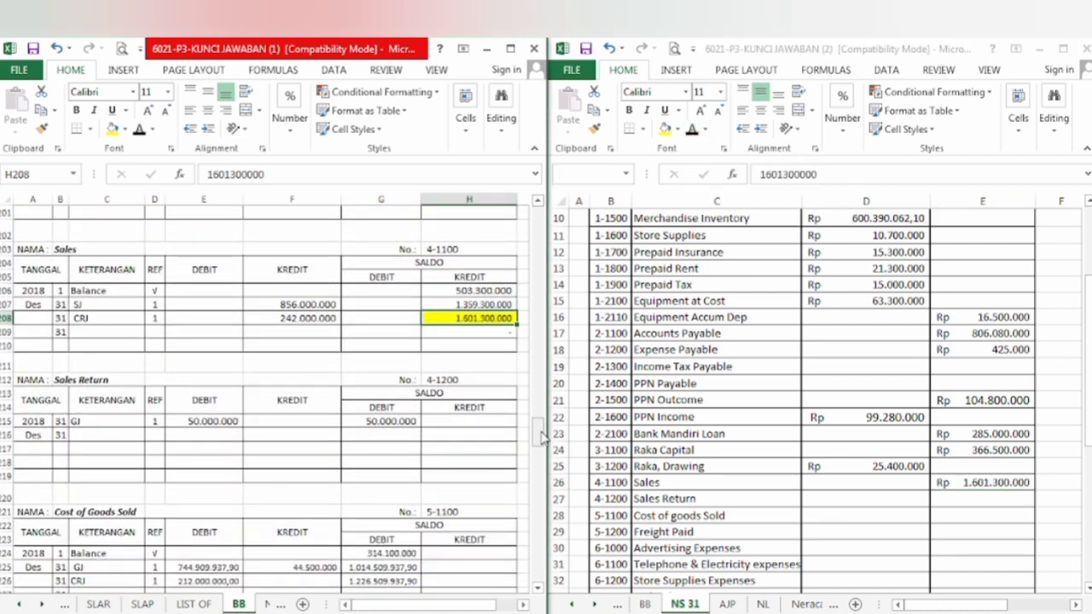
{"action": "left_click", "coordinate": [410, 421]}
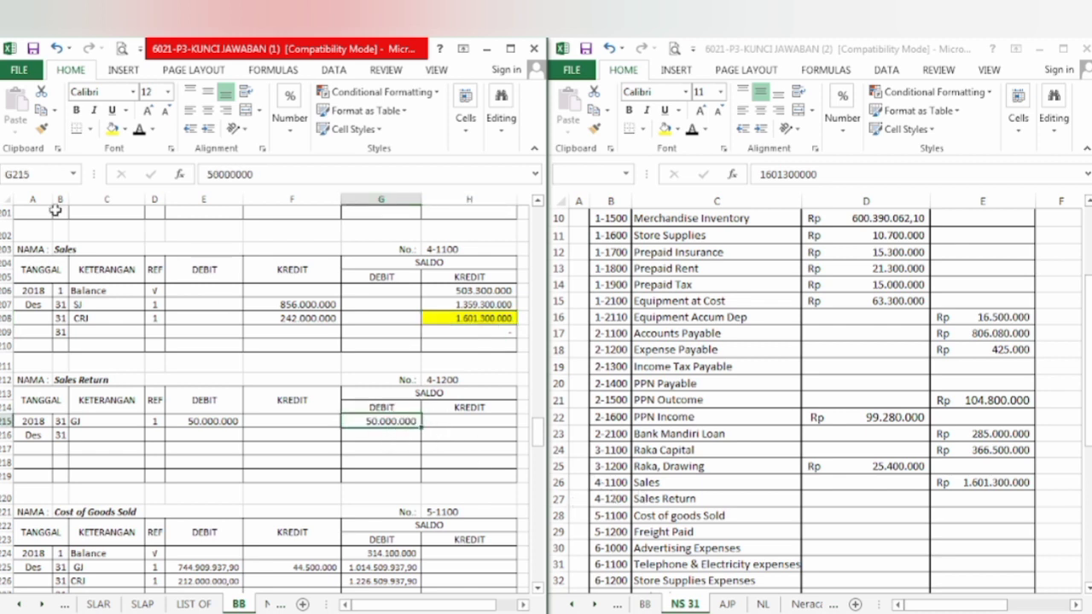
{"action": "left_click", "coordinate": [112, 129]}
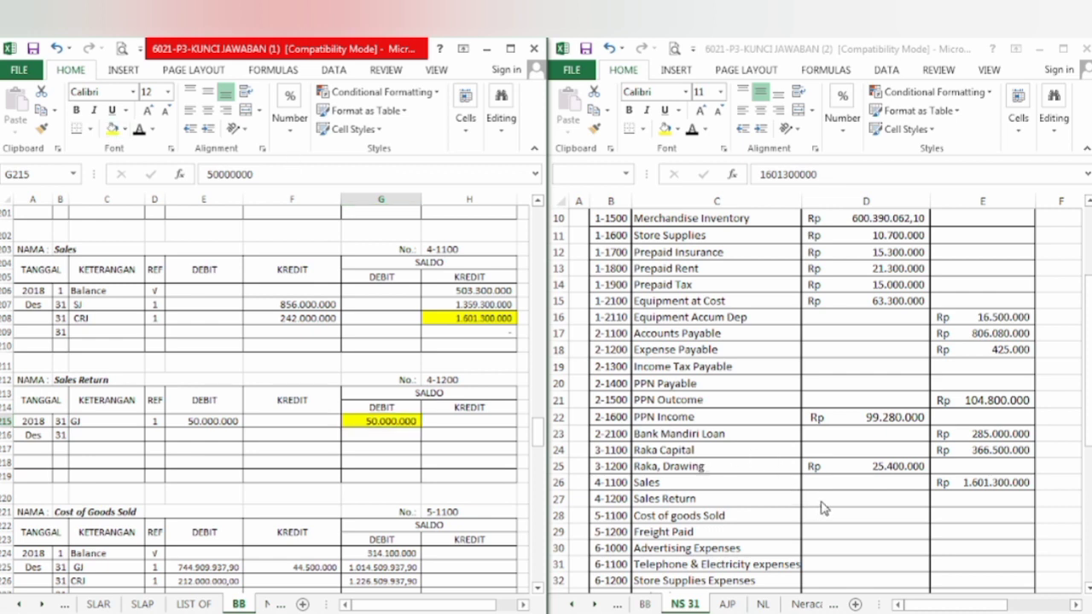
{"action": "left_click", "coordinate": [824, 503]}
{"action": "left_click", "coordinate": [824, 501]}
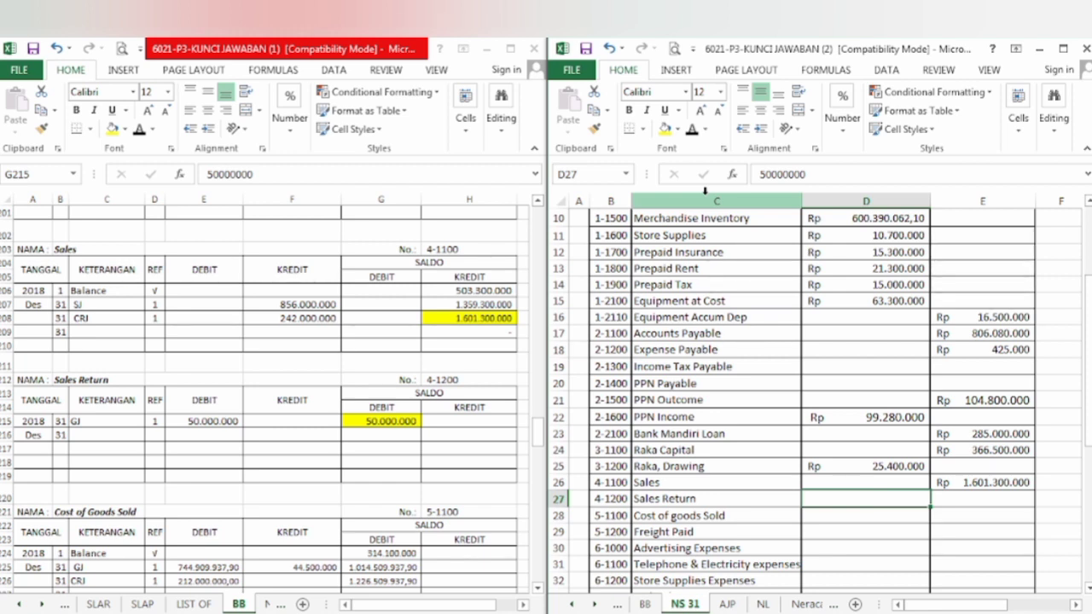
{"action": "left_click", "coordinate": [693, 130]}
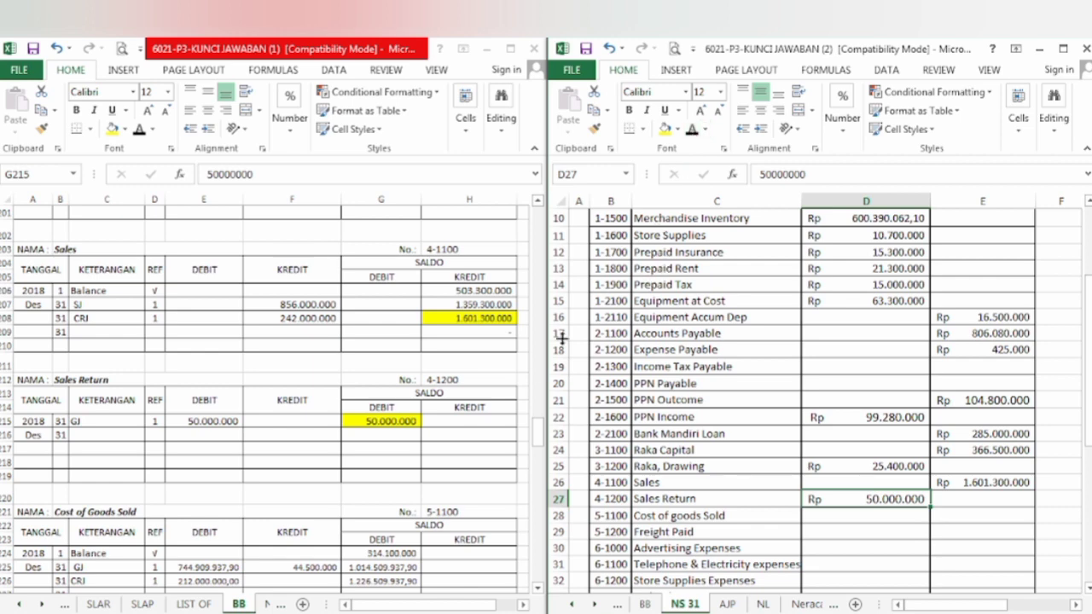
Step: Fill the final Cost of Goods Sold debit balance (G226) yellow and apply black font to its trial balance debit amount (D28)
{"action": "left_click_drag", "start_coordinate": [539, 434], "coordinate": [541, 442]}
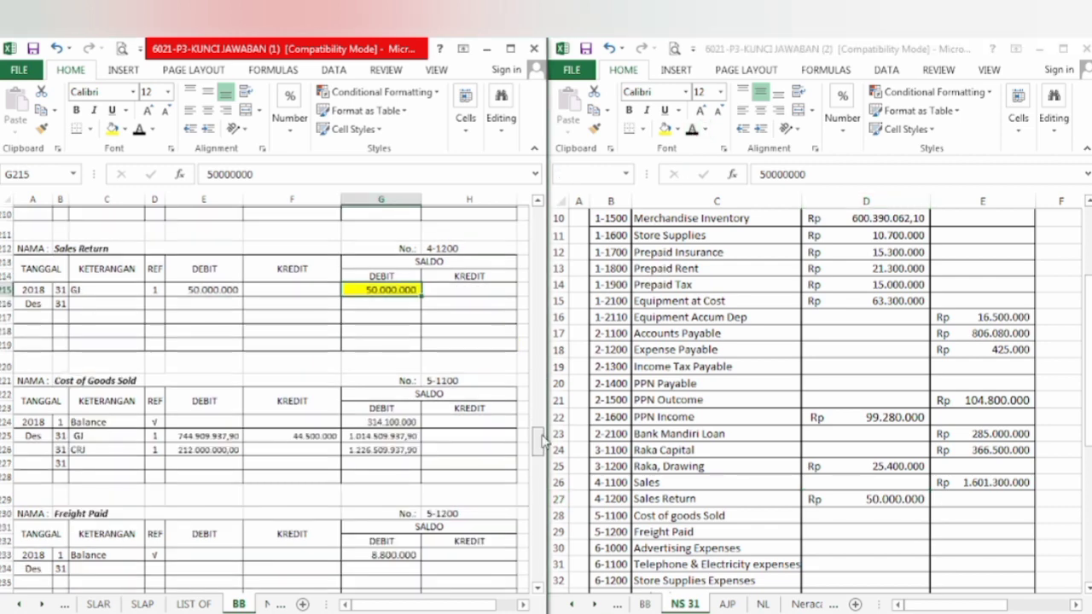
{"action": "left_click", "coordinate": [367, 448]}
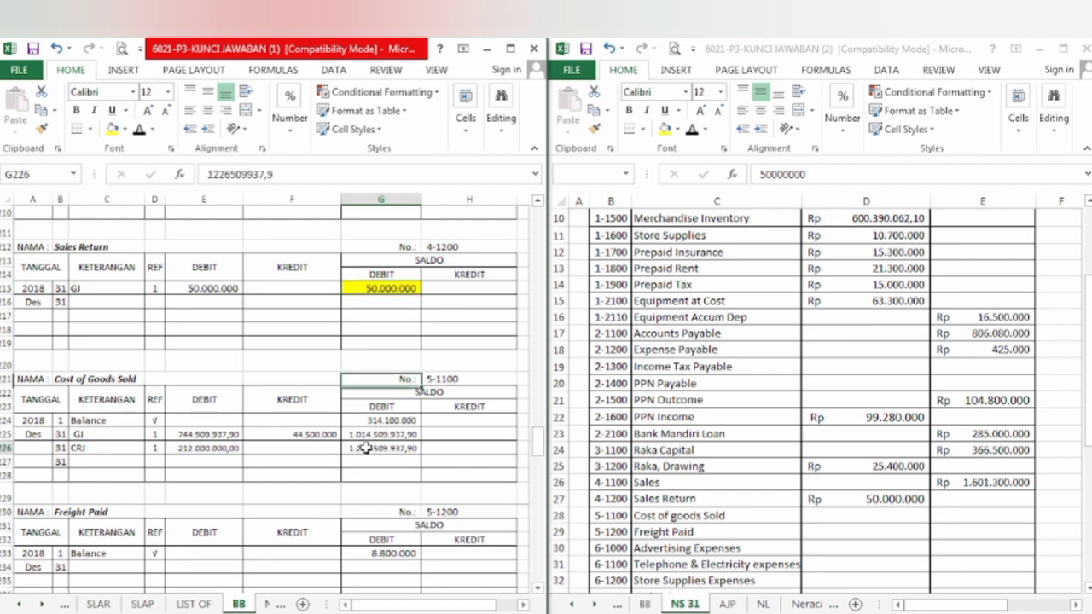
{"action": "left_click", "coordinate": [112, 129]}
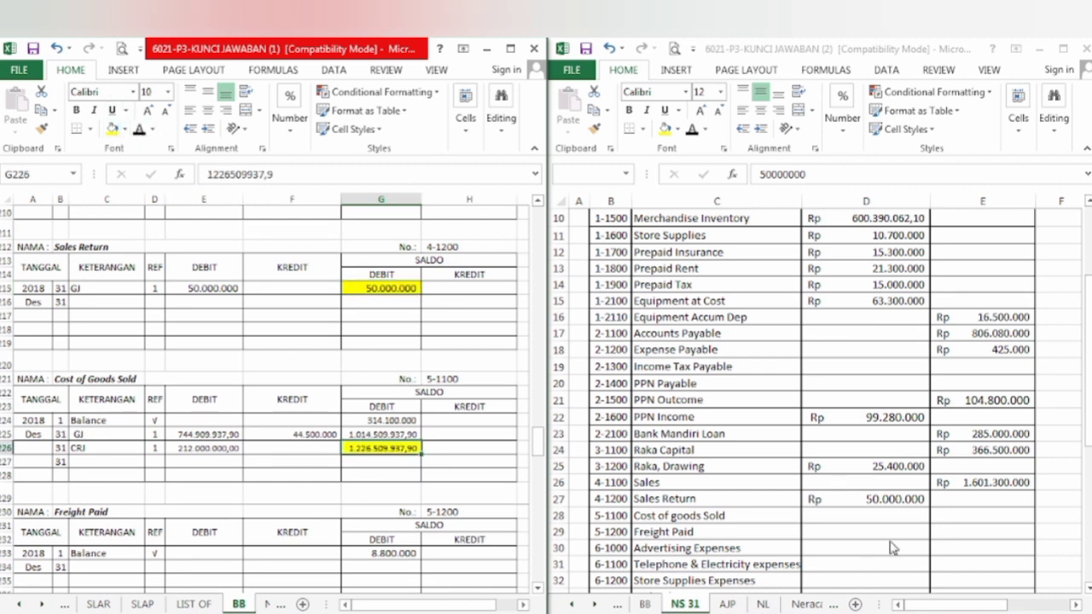
{"action": "left_click", "coordinate": [906, 517]}
{"action": "key", "text": "ctrl+v"}
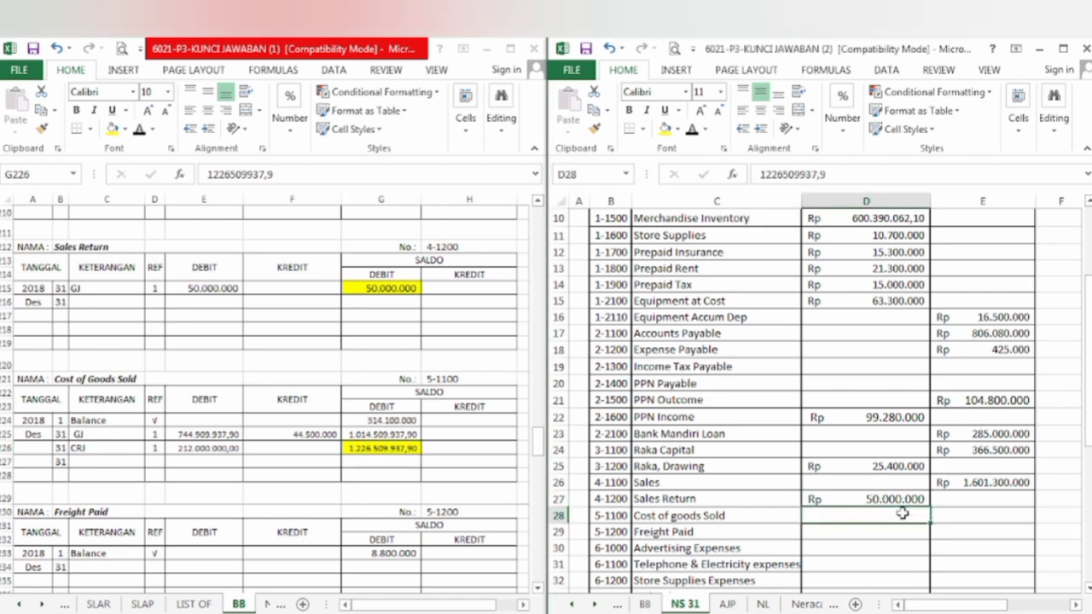
{"action": "left_click", "coordinate": [692, 130]}
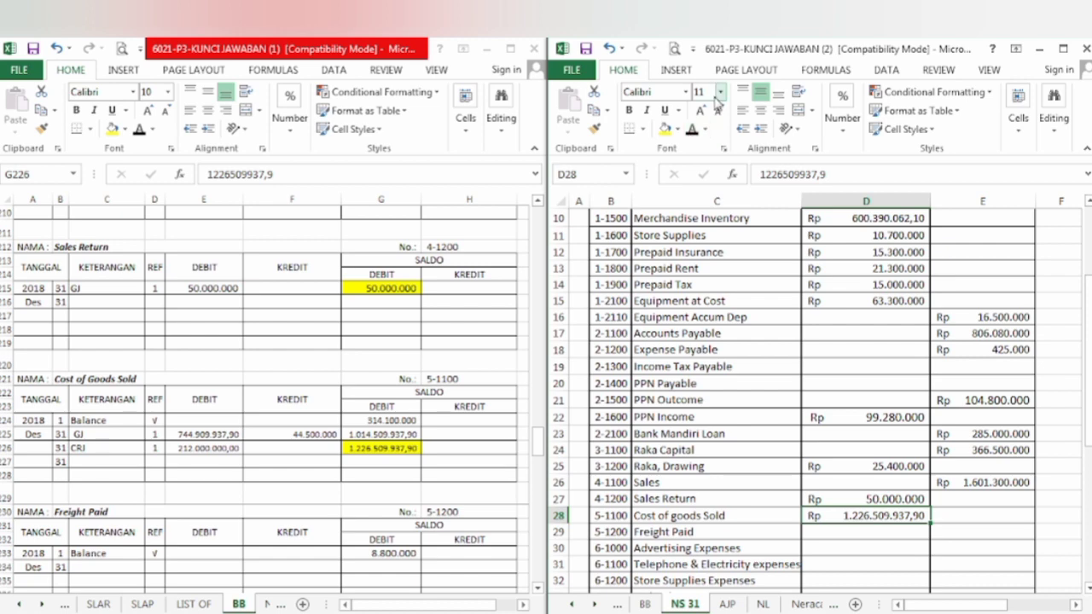
Step: Apply black font to the Freight Paid debit amount (D29) in the trial balance, checking it against the ledger balance
{"action": "left_click", "coordinate": [539, 448]}
{"action": "scroll", "coordinate": [541, 452], "scroll_direction": "down", "scroll_amount": 3}
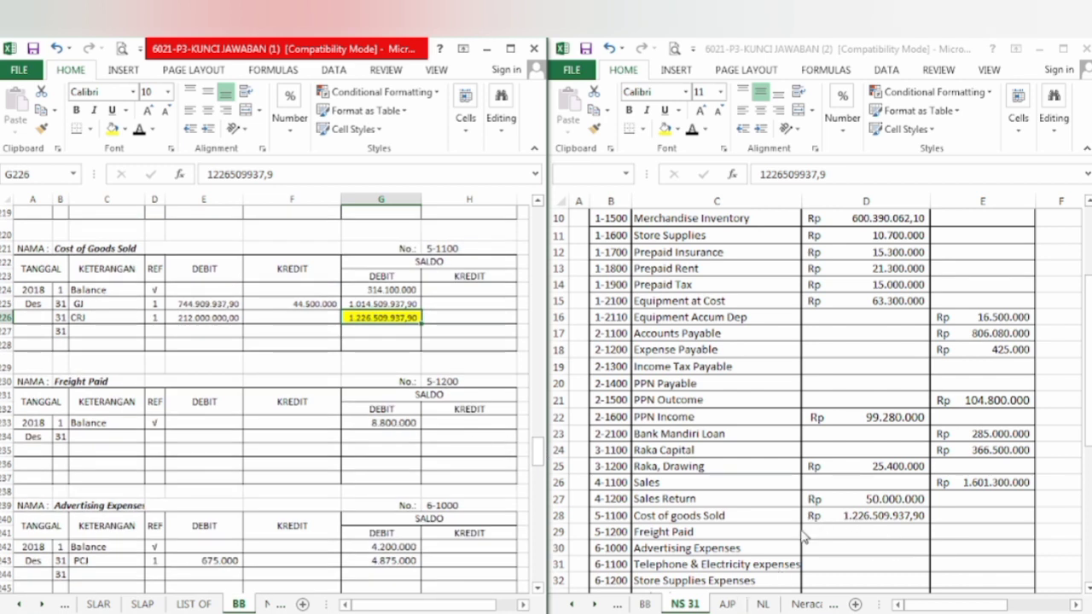
{"action": "left_click", "coordinate": [834, 532]}
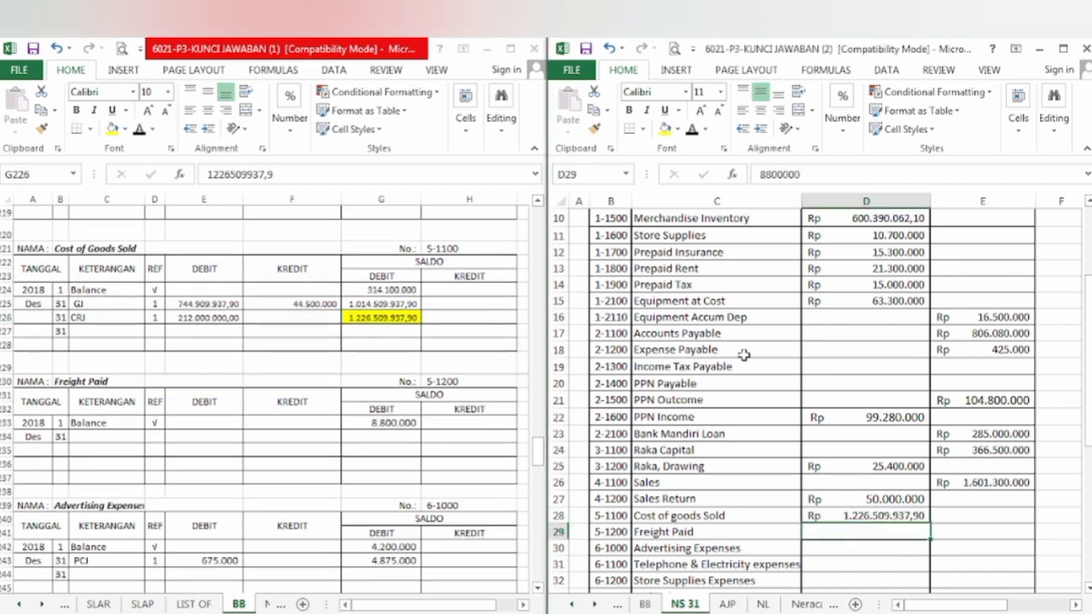
{"action": "left_click", "coordinate": [694, 135]}
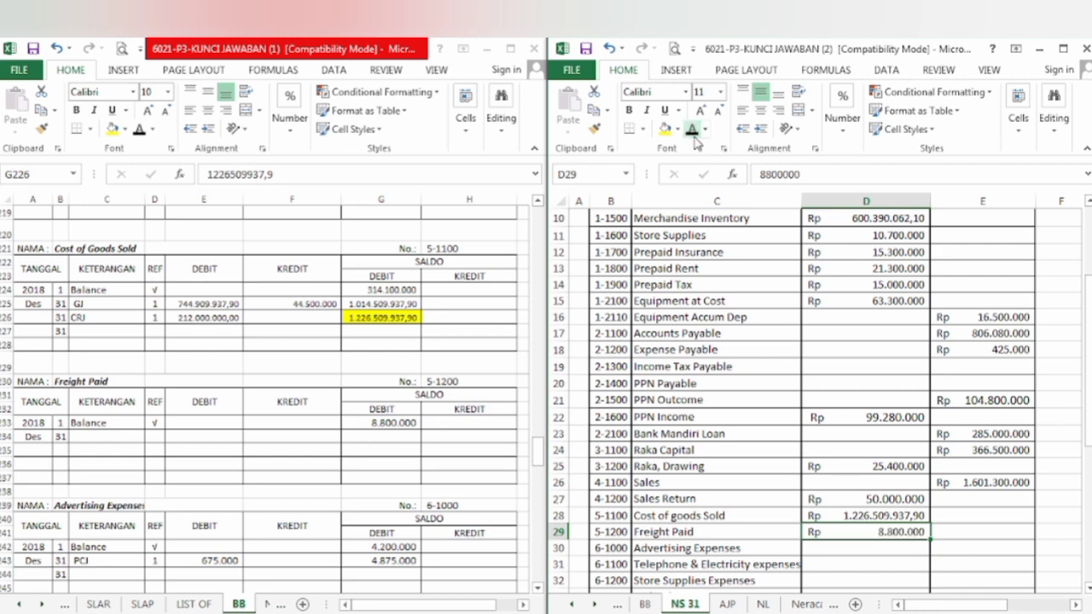
Step: Apply black font to the Advertising Expenses debit amount (D30) in the trial balance, matching its final ledger balance
{"action": "left_click", "coordinate": [538, 452]}
{"action": "scroll", "coordinate": [540, 461], "scroll_direction": "down", "scroll_amount": 4}
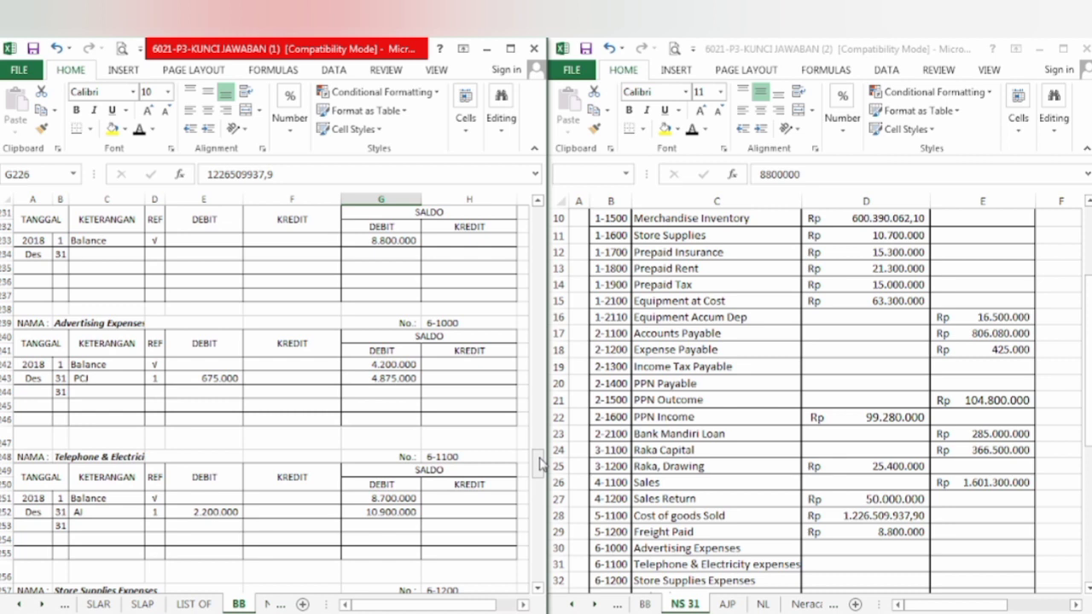
{"action": "left_click", "coordinate": [837, 551]}
{"action": "left_click", "coordinate": [837, 551]}
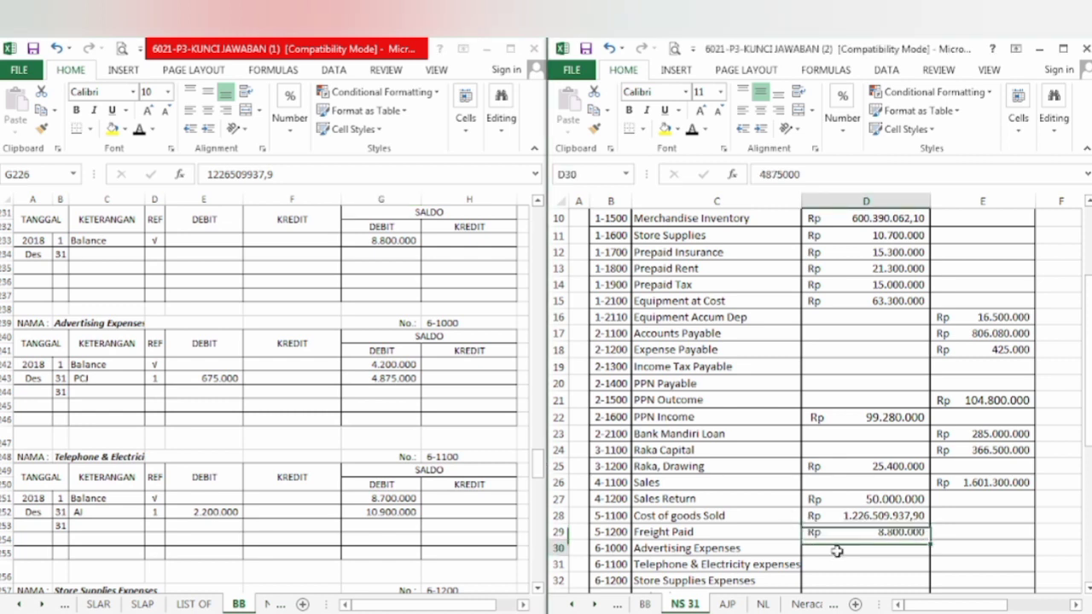
{"action": "left_click", "coordinate": [692, 129]}
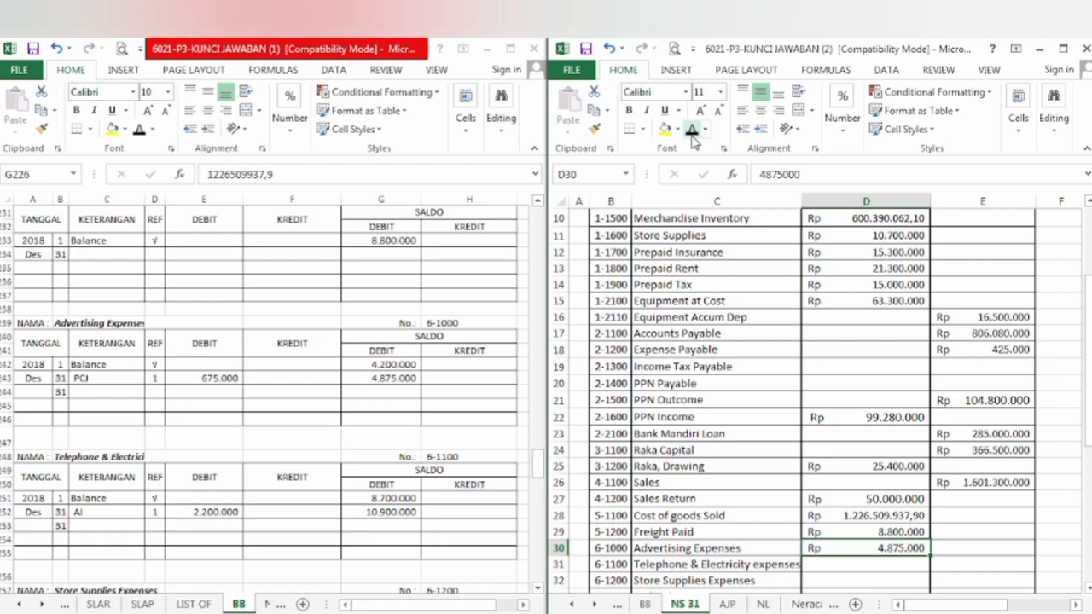
Step: Show the Telephone & Electricity expenses (D31) and Store Supplies Expenses (D32) debit amounts in the trial balance with black font
{"action": "left_click_drag", "start_coordinate": [1088, 319], "coordinate": [1088, 320]}
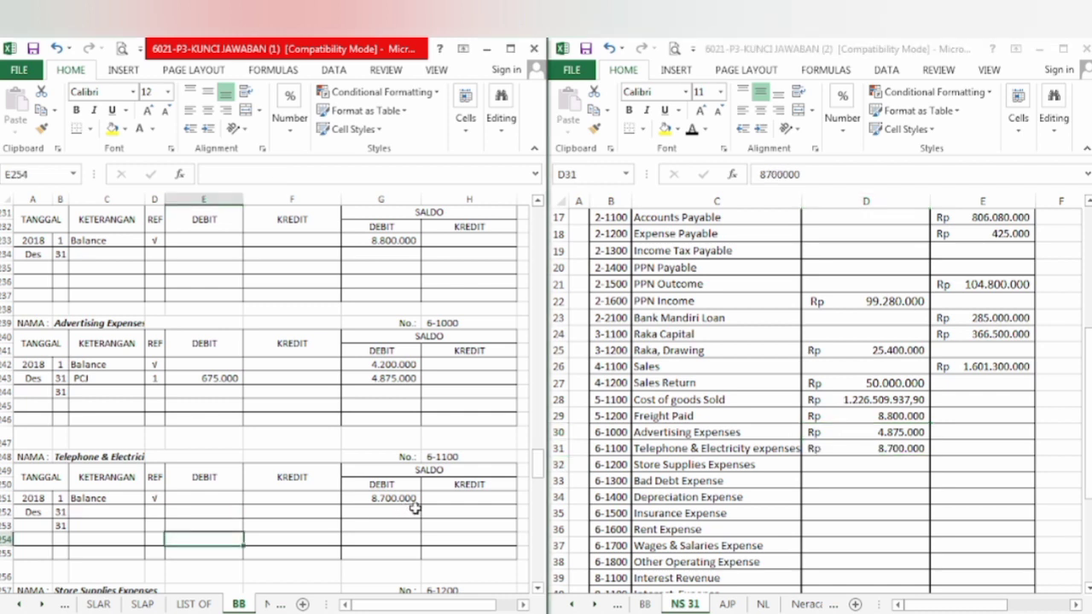
{"action": "left_click", "coordinate": [883, 450]}
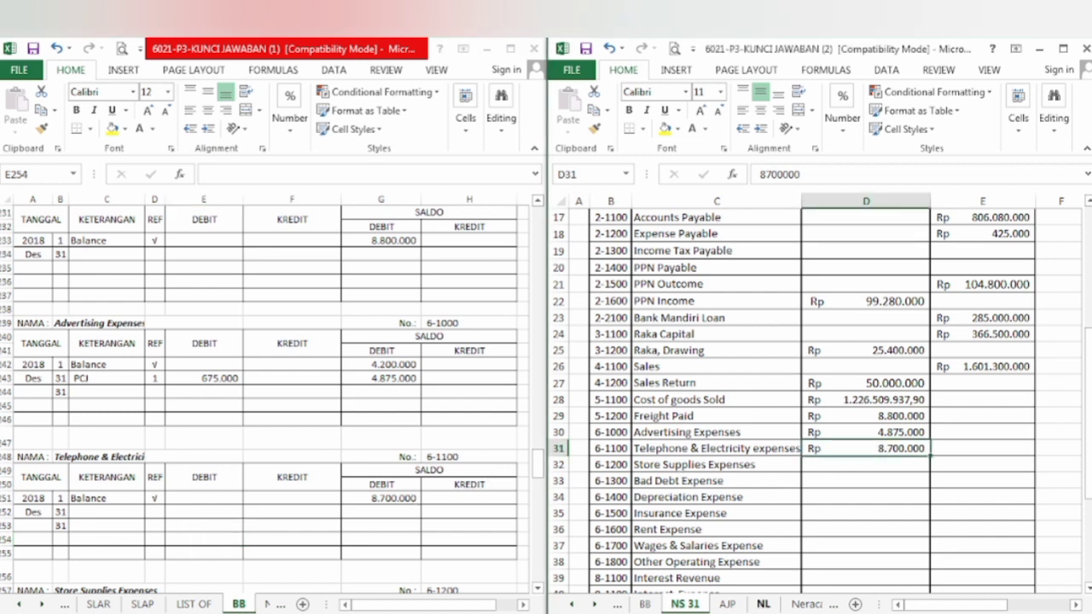
{"action": "left_click_drag", "start_coordinate": [537, 466], "coordinate": [630, 481]}
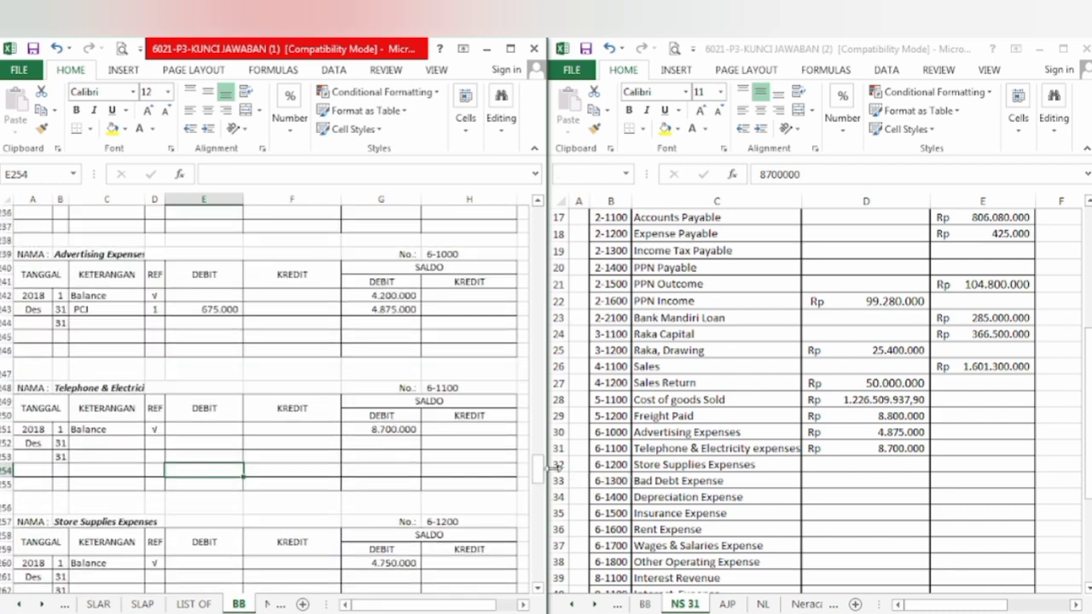
{"action": "left_click_drag", "start_coordinate": [540, 474], "coordinate": [543, 483]}
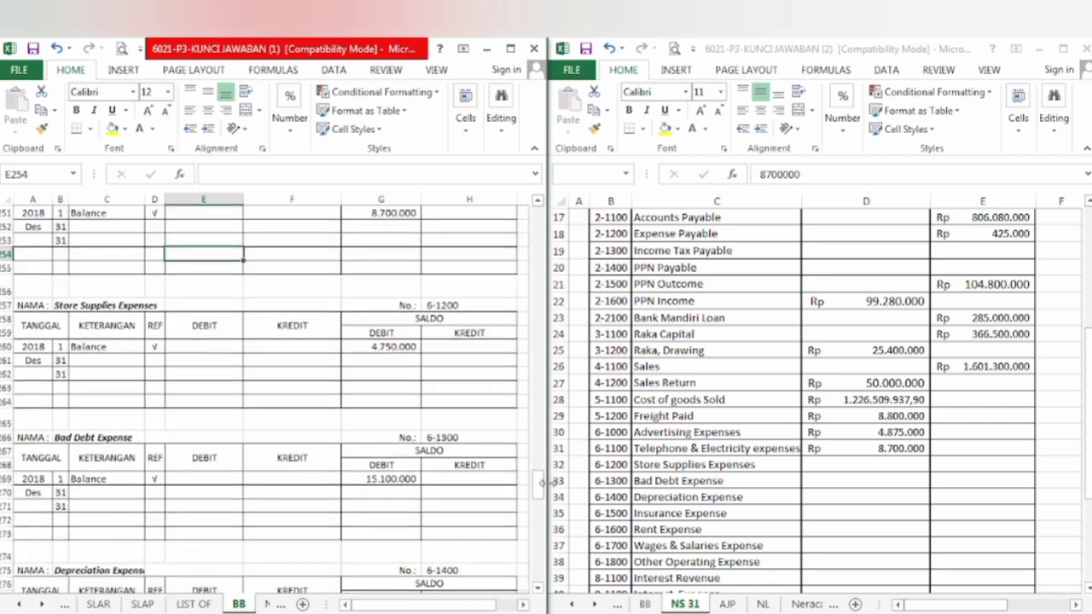
{"action": "left_click", "coordinate": [903, 465]}
{"action": "left_click", "coordinate": [903, 465]}
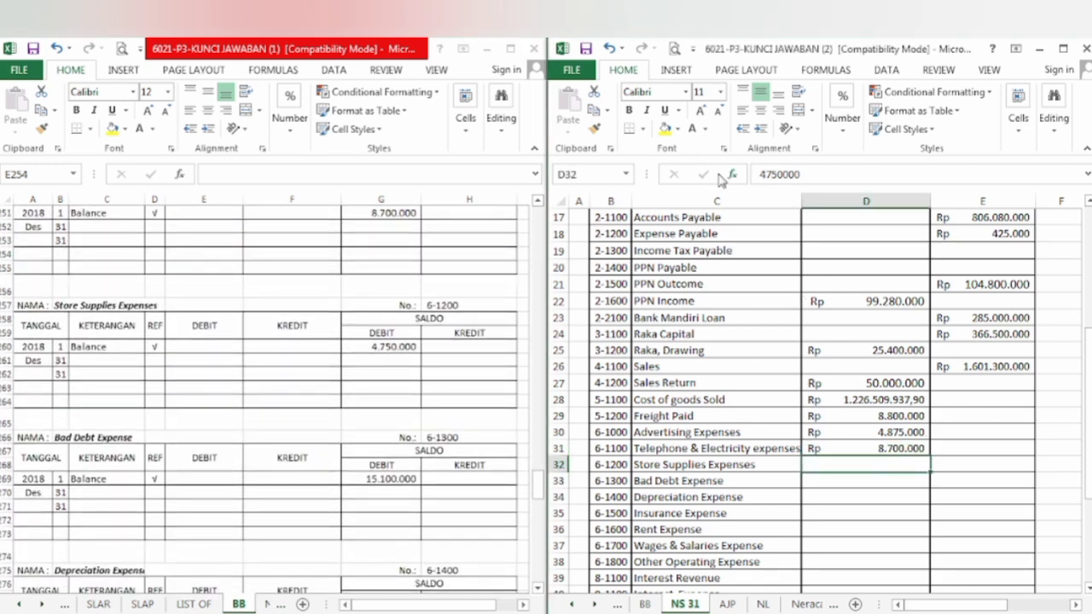
{"action": "left_click", "coordinate": [705, 129]}
{"action": "left_click", "coordinate": [695, 151]}
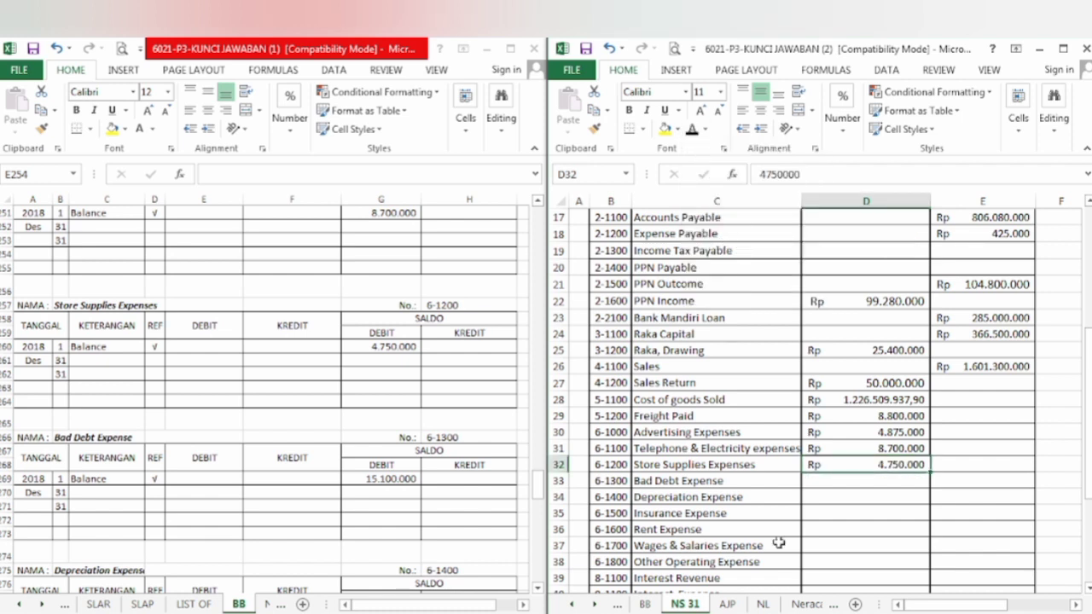
Step: Locate the Bad Debt Expense debit balance (G269) in the ledger and apply black font to its trial balance debit amount (D33)
{"action": "left_click_drag", "start_coordinate": [844, 496], "coordinate": [726, 493]}
{"action": "type", "text": "16500000"}
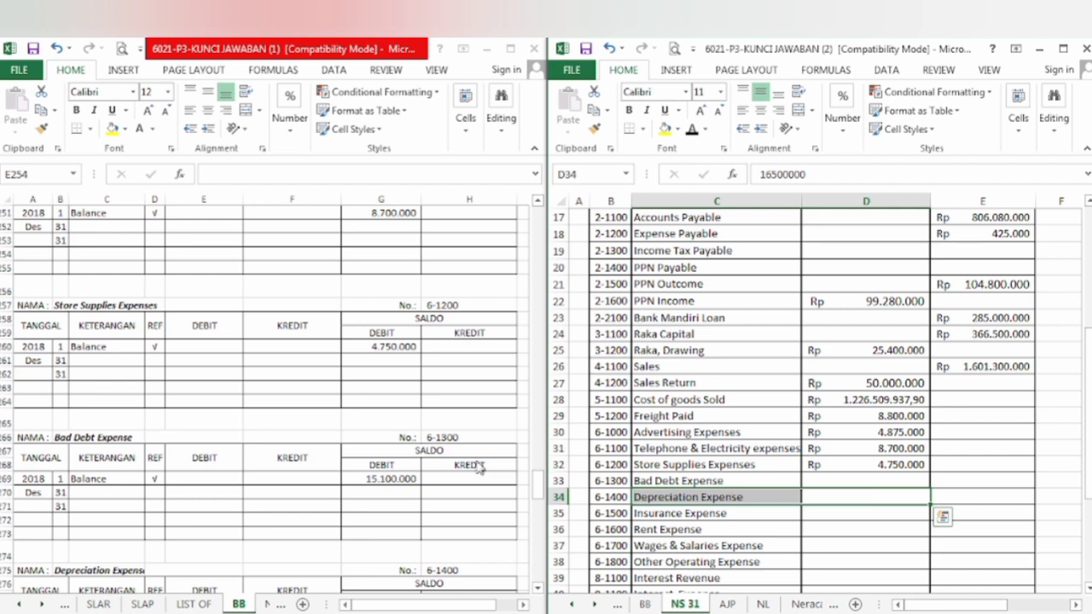
{"action": "key", "text": "alt+Tab"}
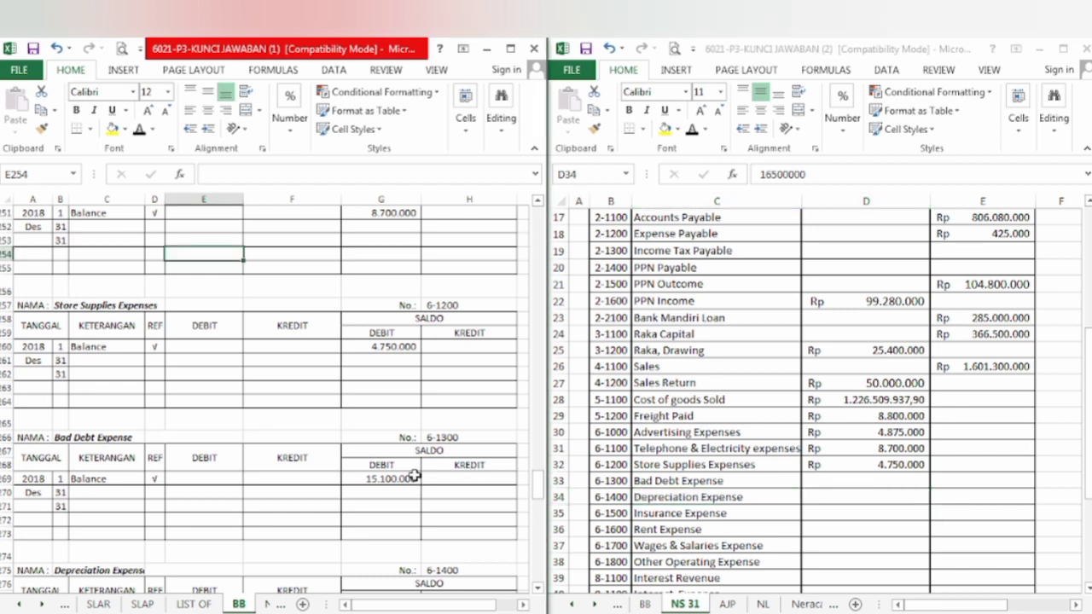
{"action": "left_click", "coordinate": [413, 478]}
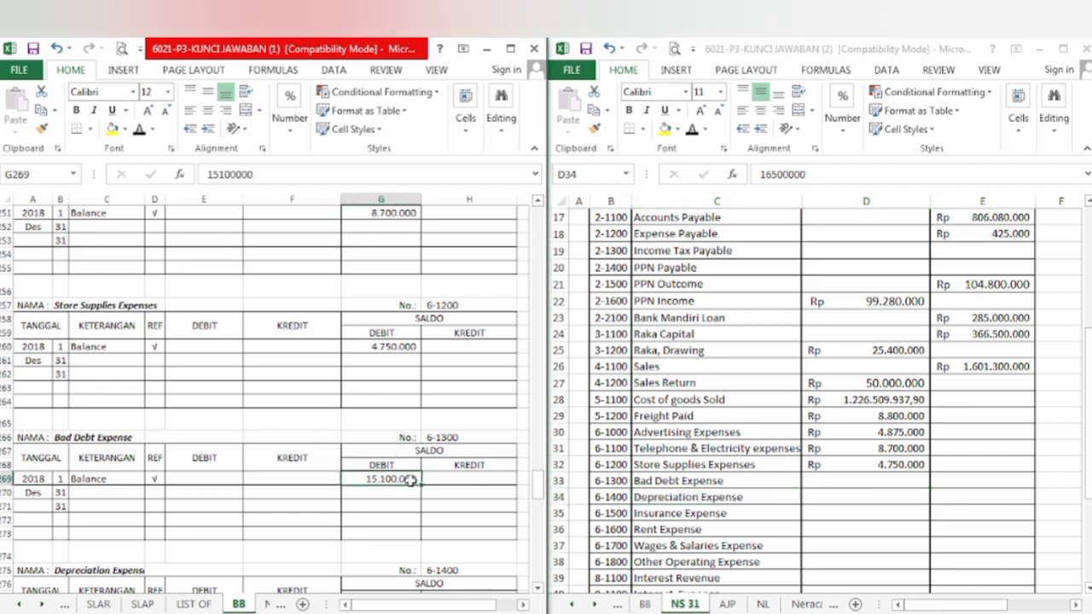
{"action": "key", "text": "alt+Tab"}
{"action": "left_click", "coordinate": [873, 482]}
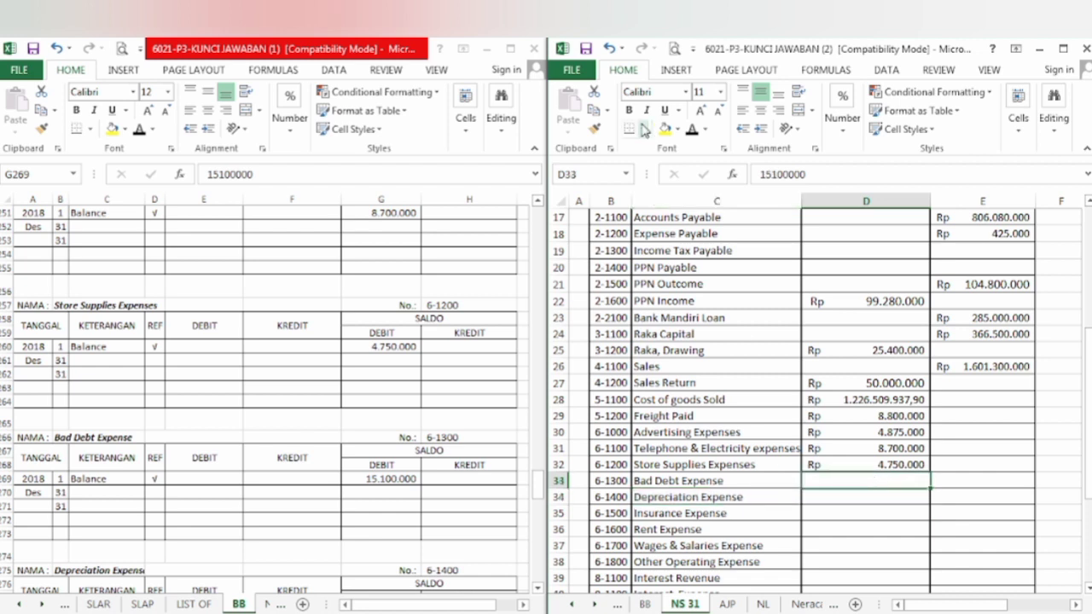
{"action": "left_click", "coordinate": [692, 131]}
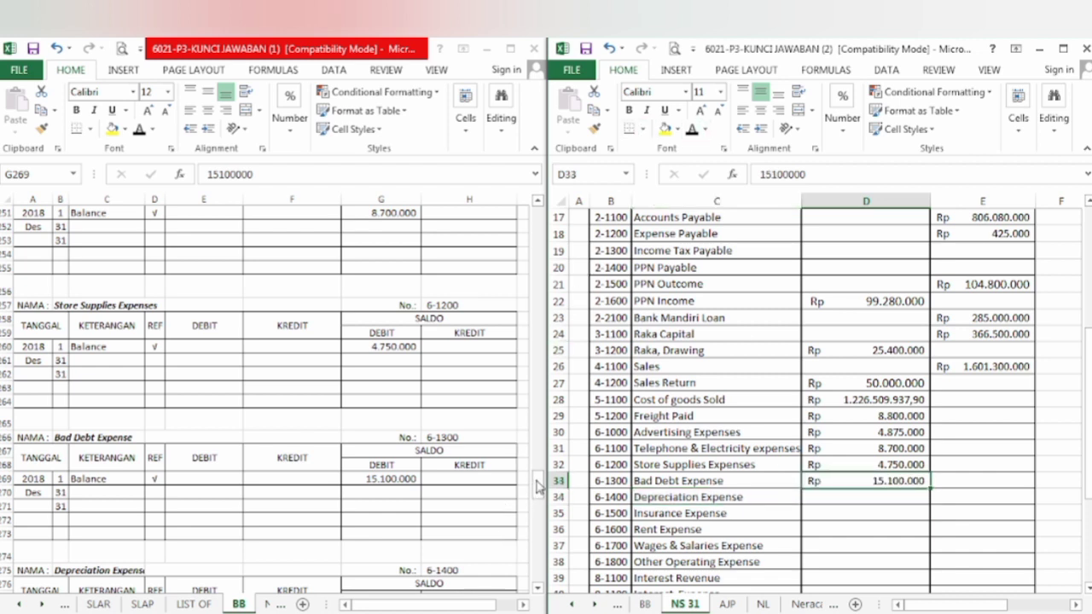
Step: Apply black font to the Depreciation Expense (D34) and Insurance Expense (D35) debit amounts in the trial balance
{"action": "left_click_drag", "start_coordinate": [538, 486], "coordinate": [539, 508]}
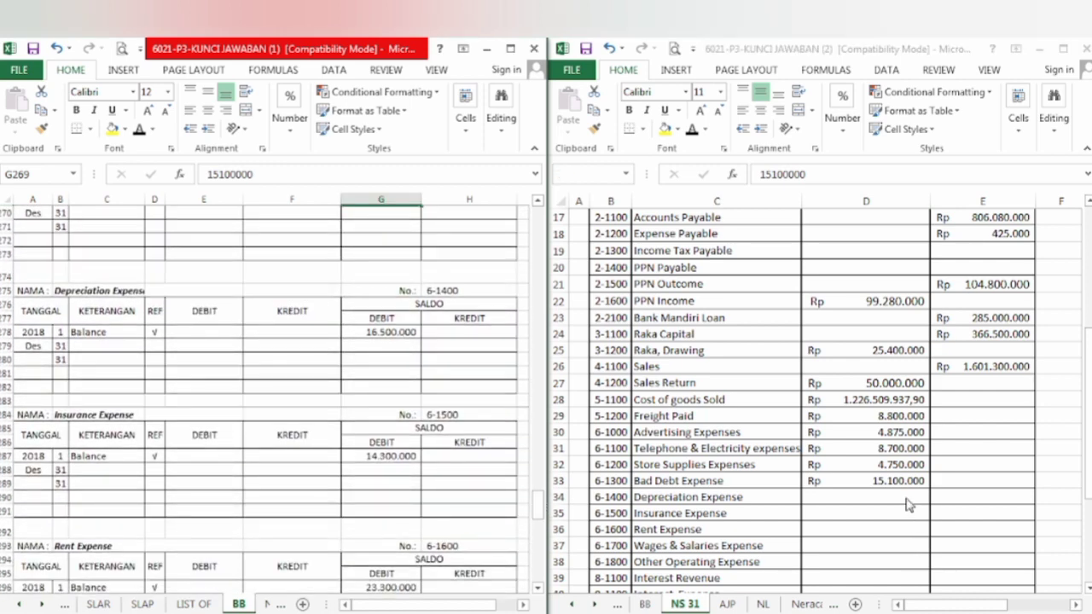
{"action": "key", "text": "Down"}
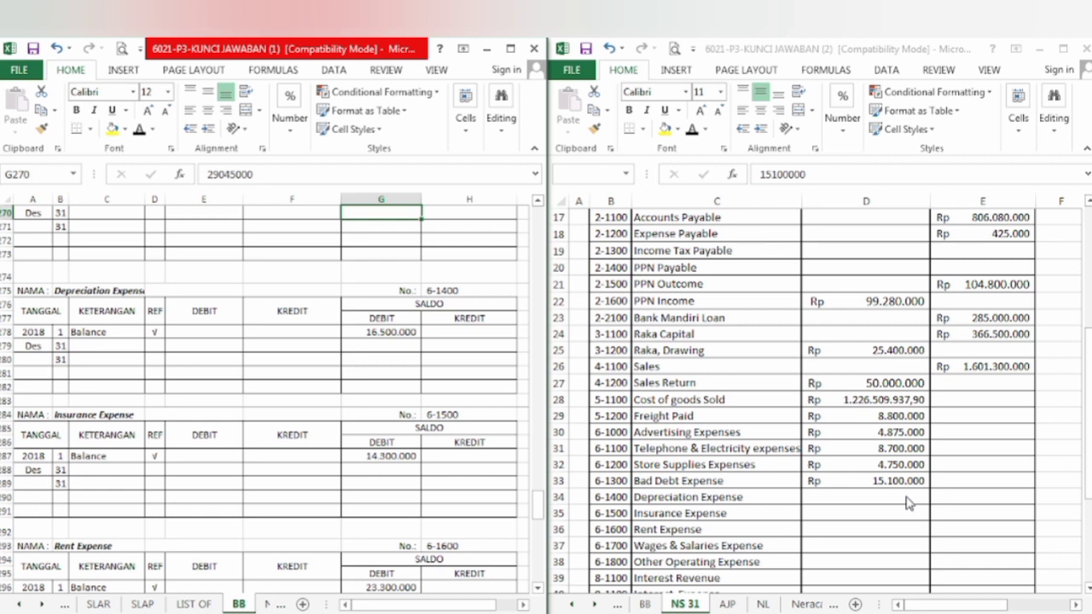
{"action": "left_click", "coordinate": [907, 497]}
{"action": "left_click", "coordinate": [906, 497]}
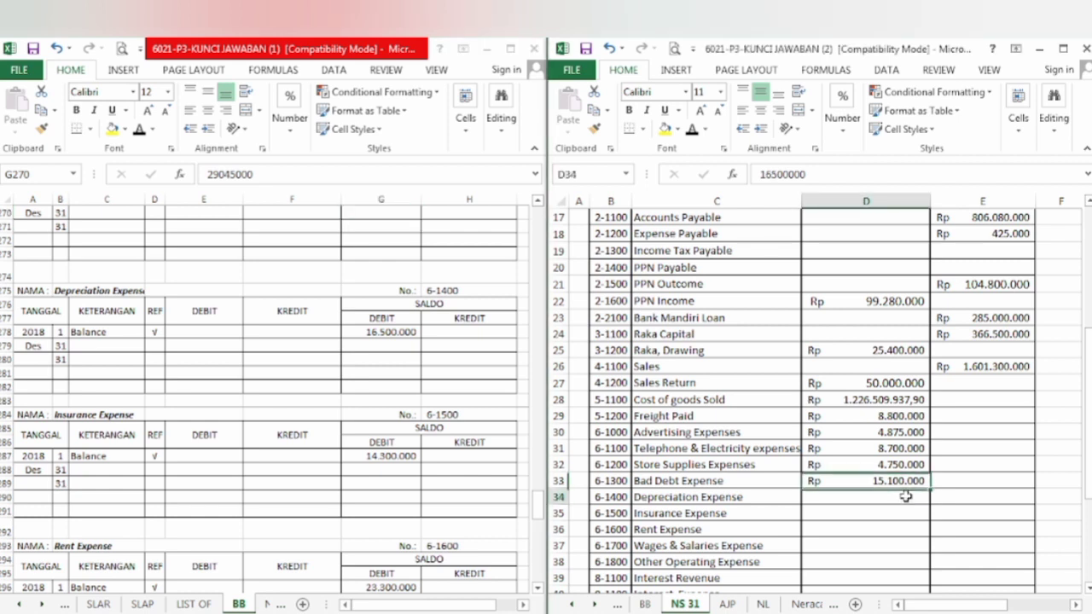
{"action": "left_click", "coordinate": [692, 130]}
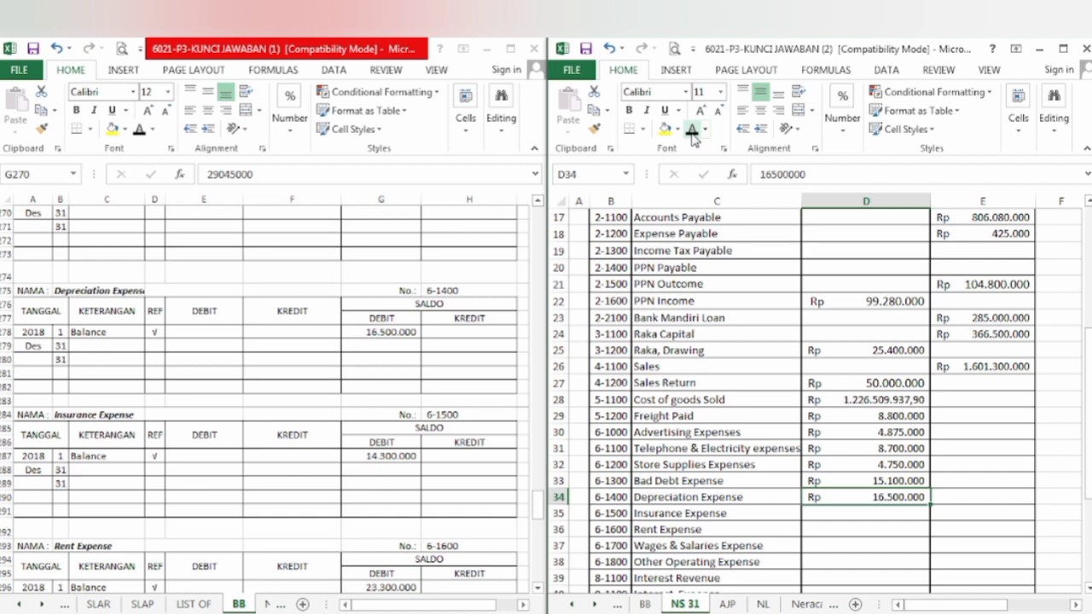
{"action": "key", "text": "Down"}
{"action": "left_click", "coordinate": [693, 132]}
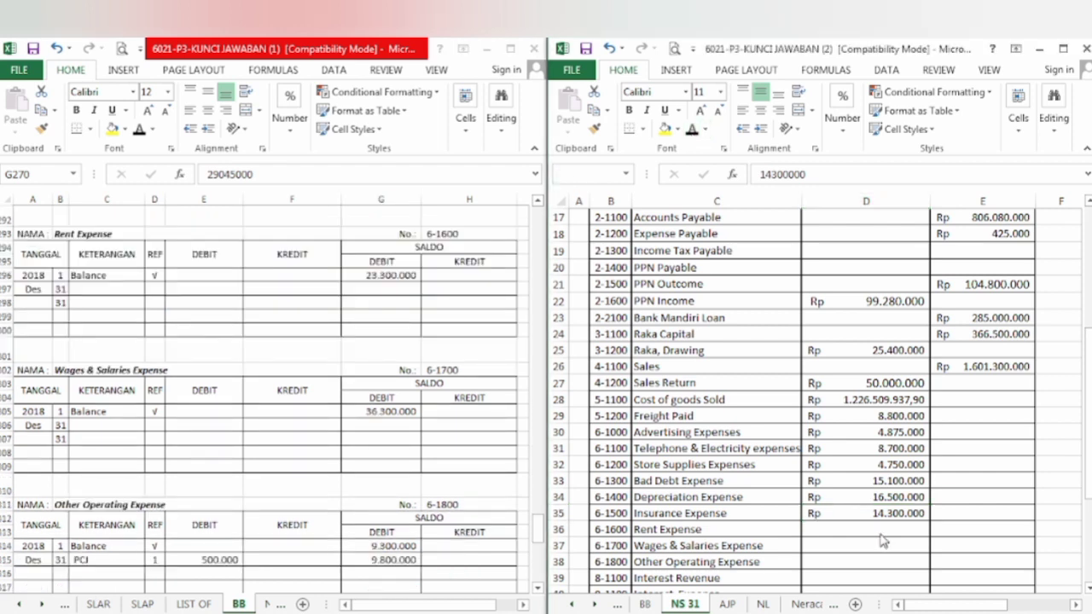
Step: Apply black font to the Rent, Wages & Salaries and Other Operating Expense debit amounts (D36 to D38) in the trial balance
{"action": "left_click", "coordinate": [880, 533]}
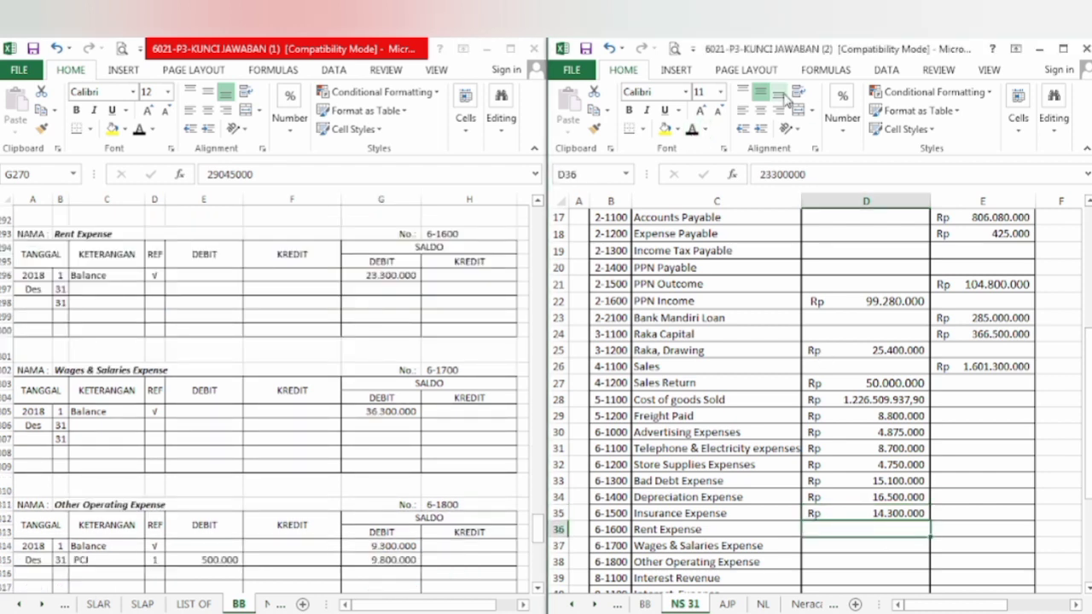
{"action": "left_click", "coordinate": [693, 130]}
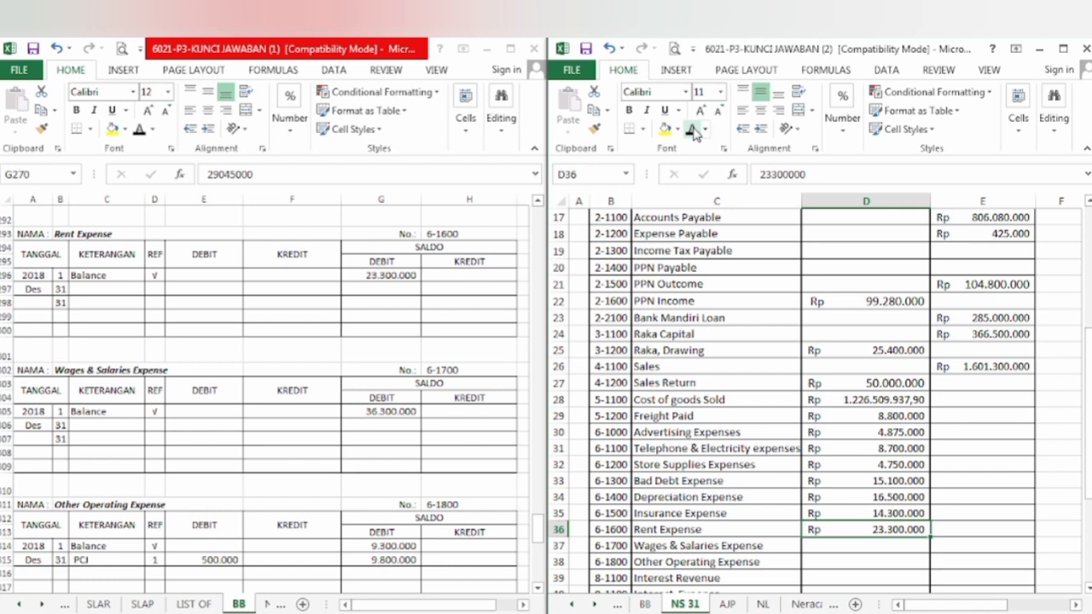
{"action": "key", "text": "Down"}
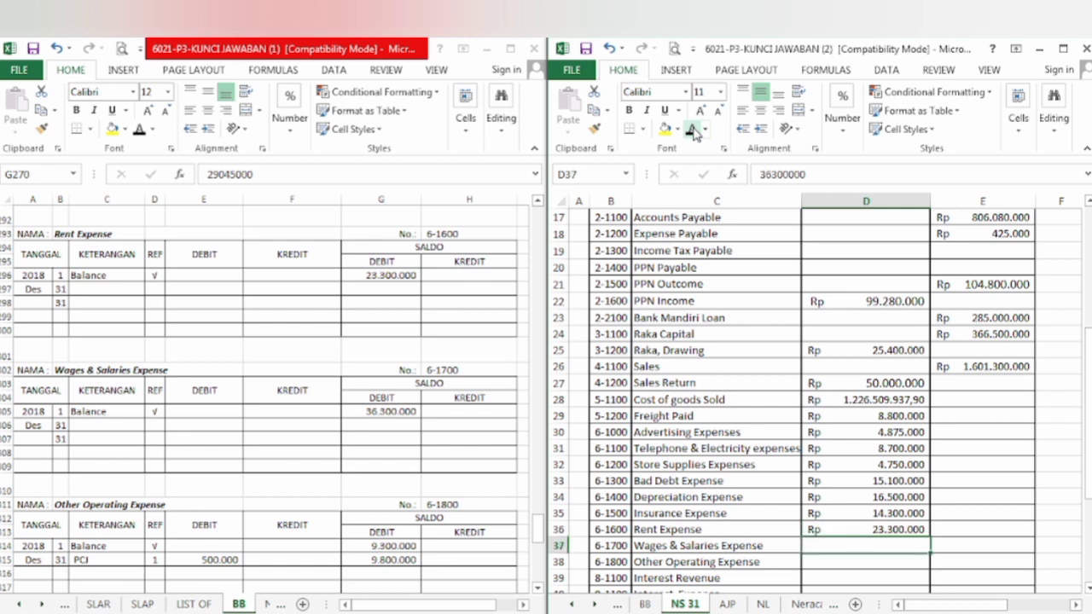
{"action": "left_click", "coordinate": [694, 130]}
{"action": "key", "text": "Down"}
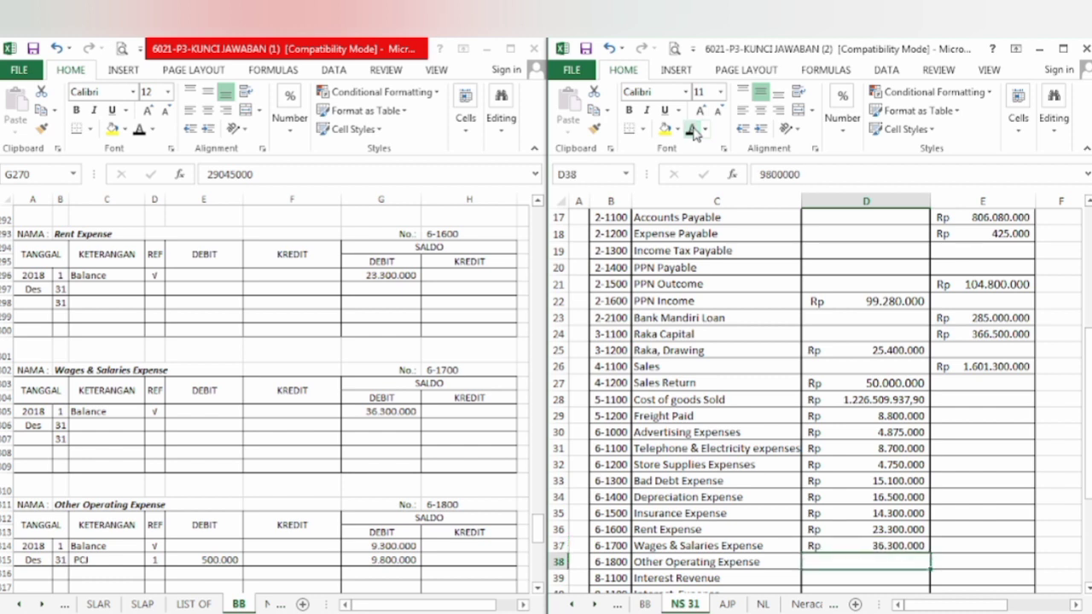
{"action": "left_click", "coordinate": [694, 131]}
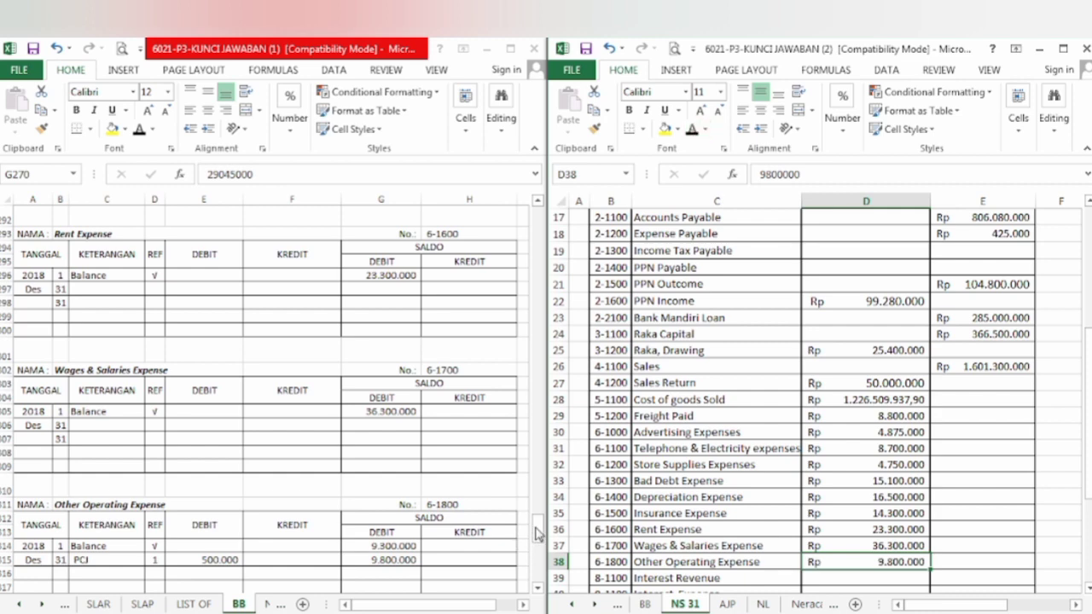
Step: Locate the Interest Revenue credit balance in the ledger and apply black font to its trial balance credit amount (E39)
{"action": "left_click_drag", "start_coordinate": [538, 534], "coordinate": [540, 559]}
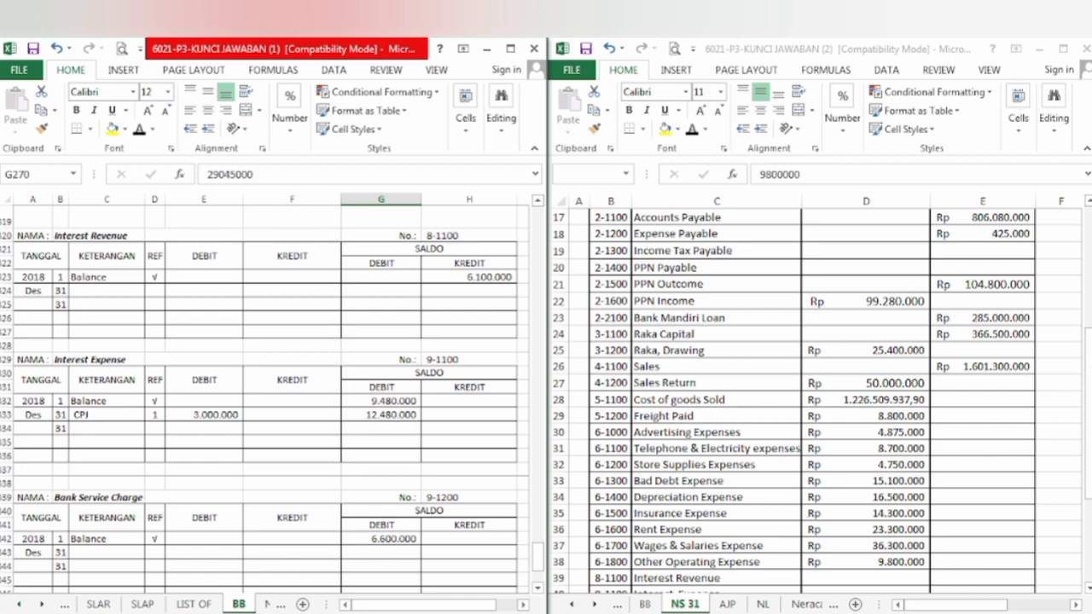
{"action": "left_click_drag", "start_coordinate": [1089, 346], "coordinate": [1090, 392]}
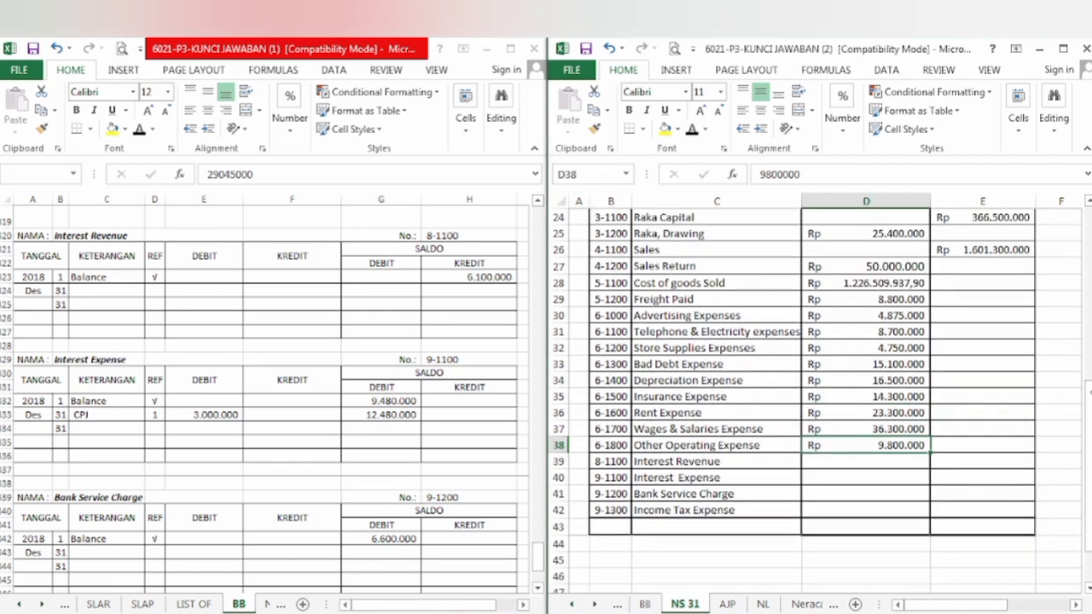
{"action": "left_click", "coordinate": [1020, 460]}
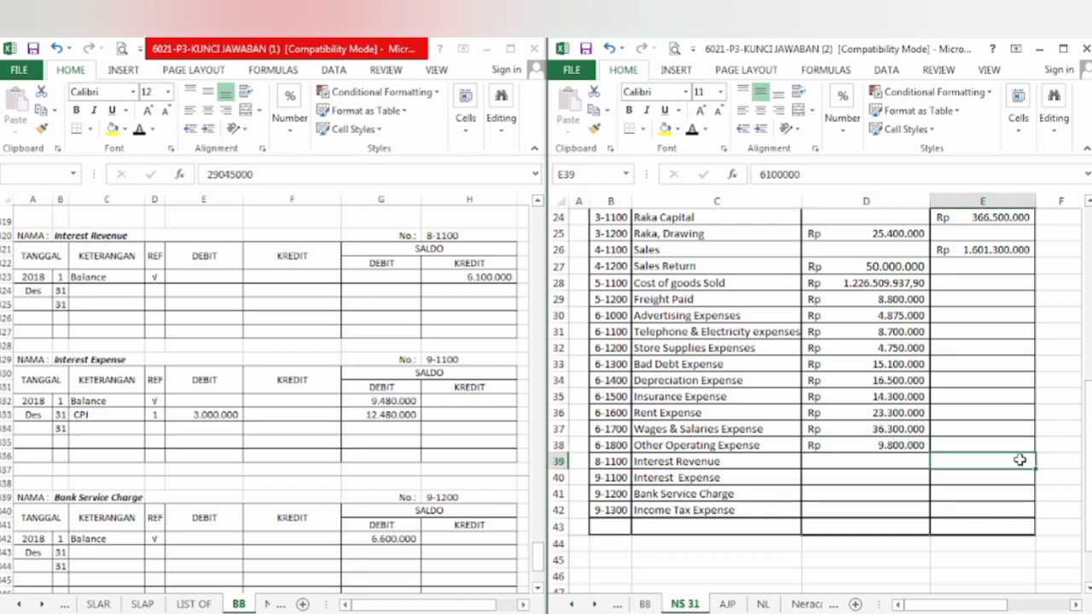
{"action": "left_click", "coordinate": [693, 133]}
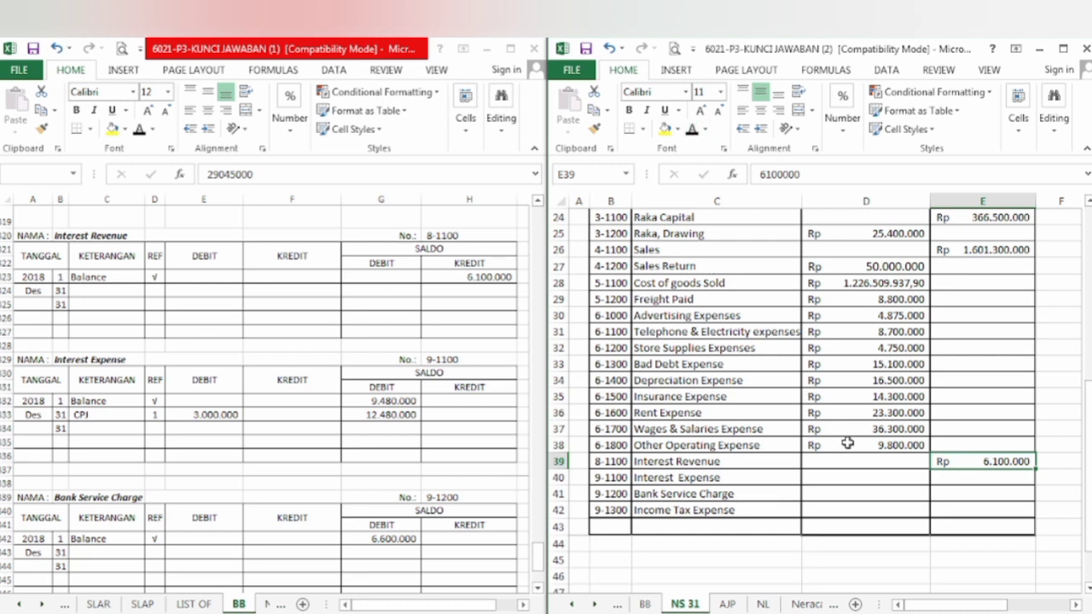
Step: Apply black font to the Interest Expense (D40) and Bank Service Charge (D41) debit amounts in the trial balance
{"action": "left_click", "coordinate": [915, 477]}
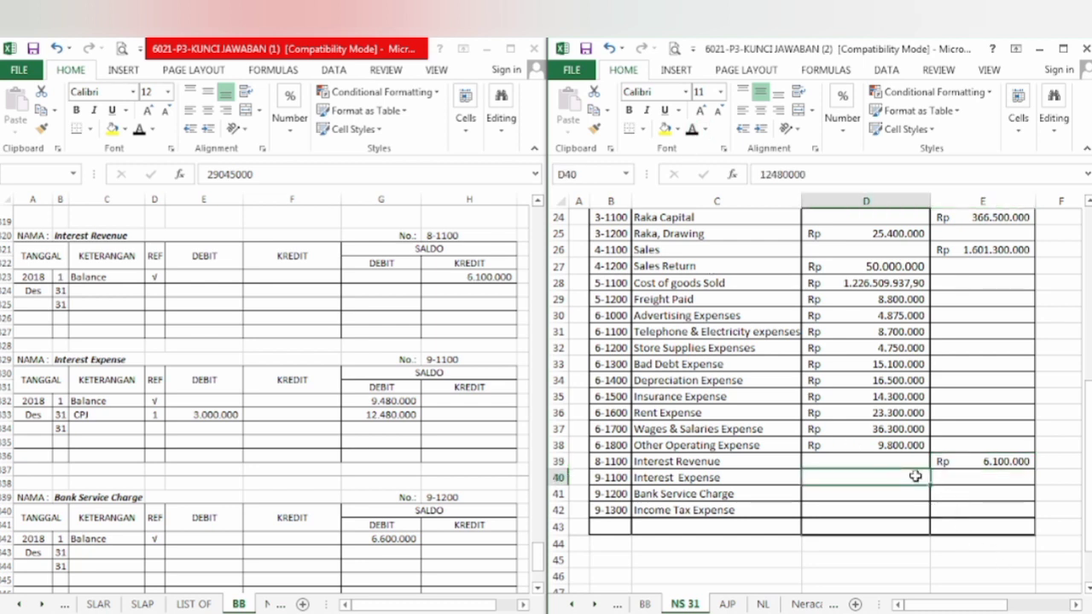
{"action": "left_click", "coordinate": [692, 133]}
{"action": "key", "text": "Down"}
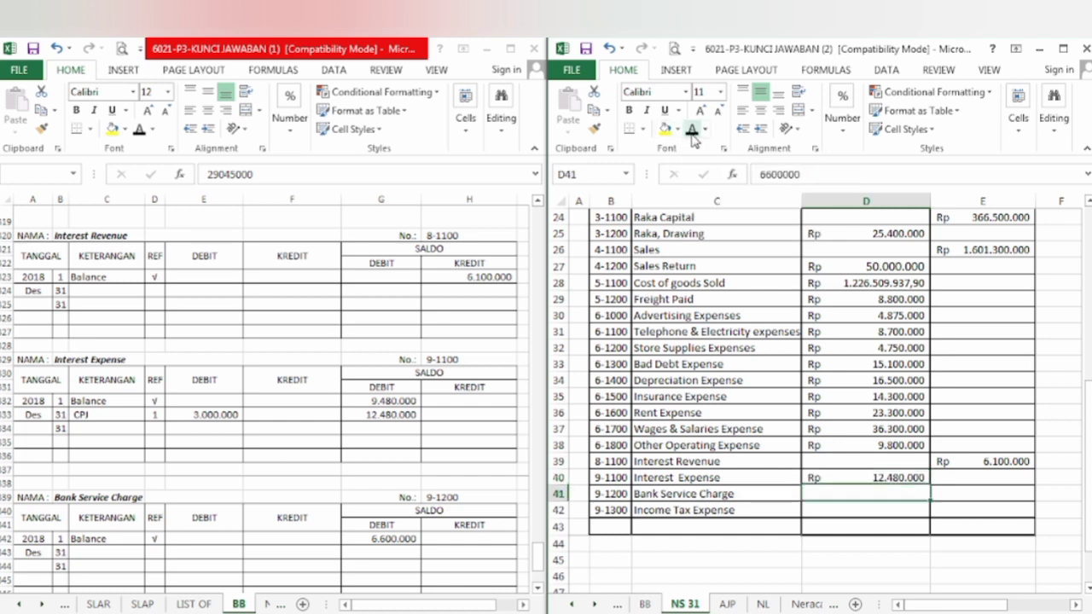
{"action": "left_click", "coordinate": [694, 140]}
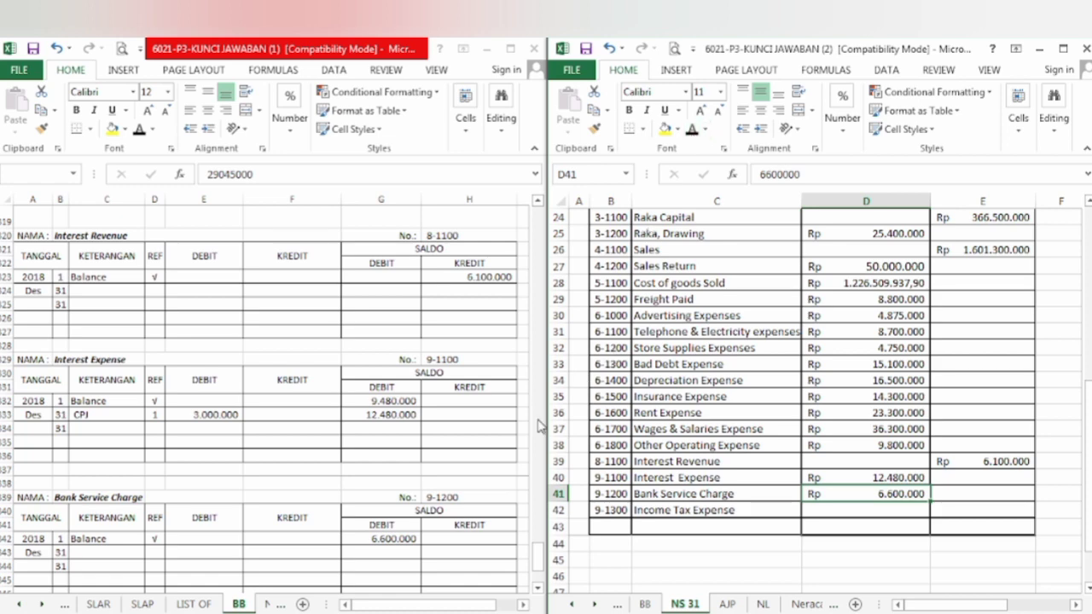
Step: Check the Income Tax Expense account in the ledger and apply black font to the trial balance's debit and credit totals (D43:E43)
{"action": "left_click", "coordinate": [540, 557]}
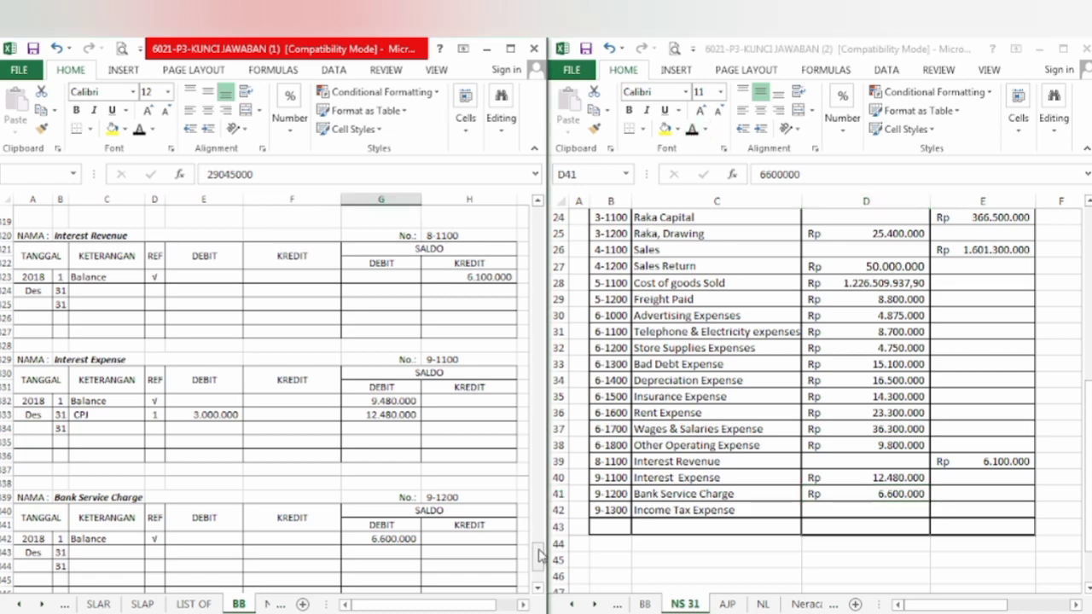
{"action": "scroll", "coordinate": [539, 563], "scroll_direction": "down", "scroll_amount": 3}
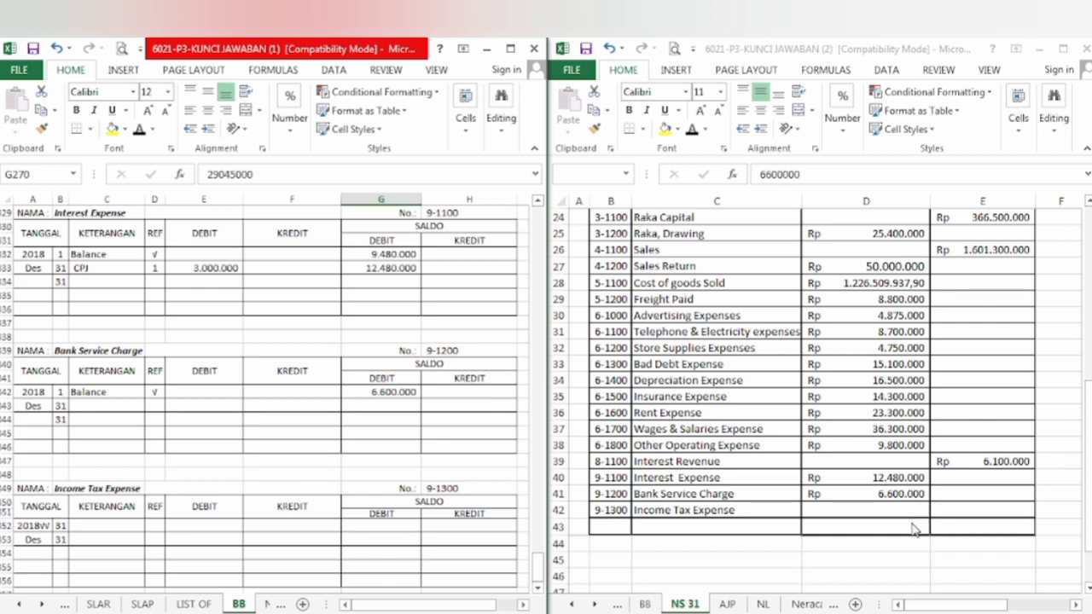
{"action": "left_click", "coordinate": [906, 495]}
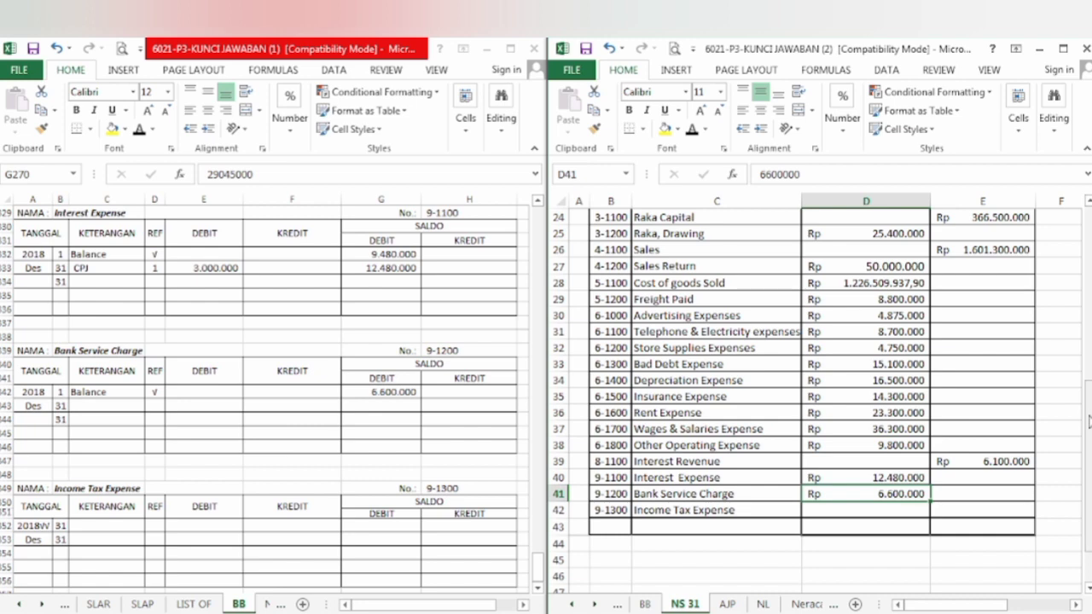
{"action": "left_click_drag", "start_coordinate": [1089, 420], "coordinate": [1091, 254]}
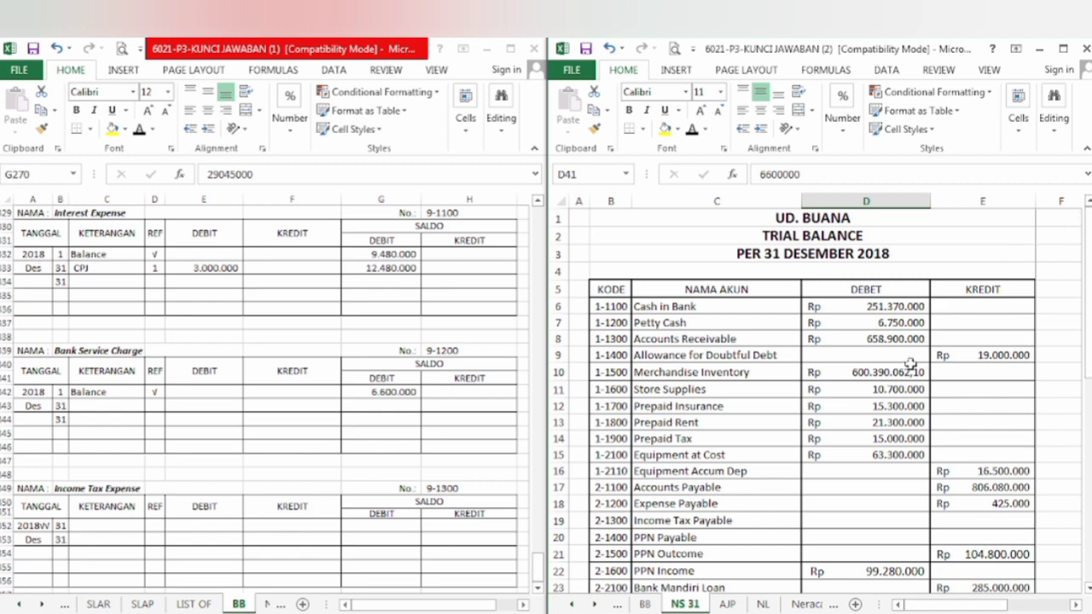
{"action": "key", "text": "Down"}
{"action": "key", "text": "Down"}
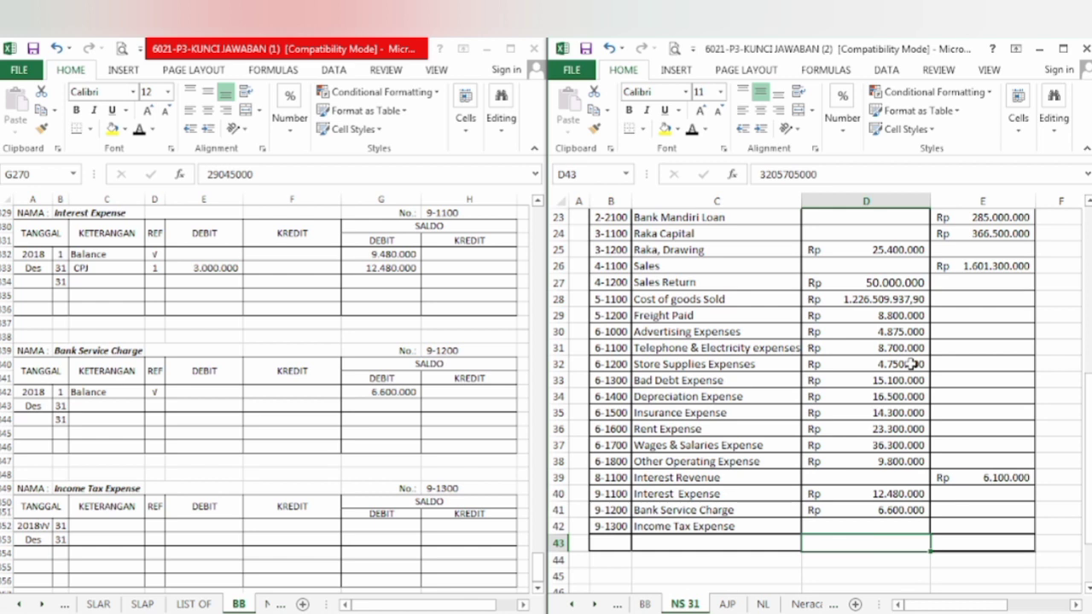
{"action": "key", "text": "shift+Right"}
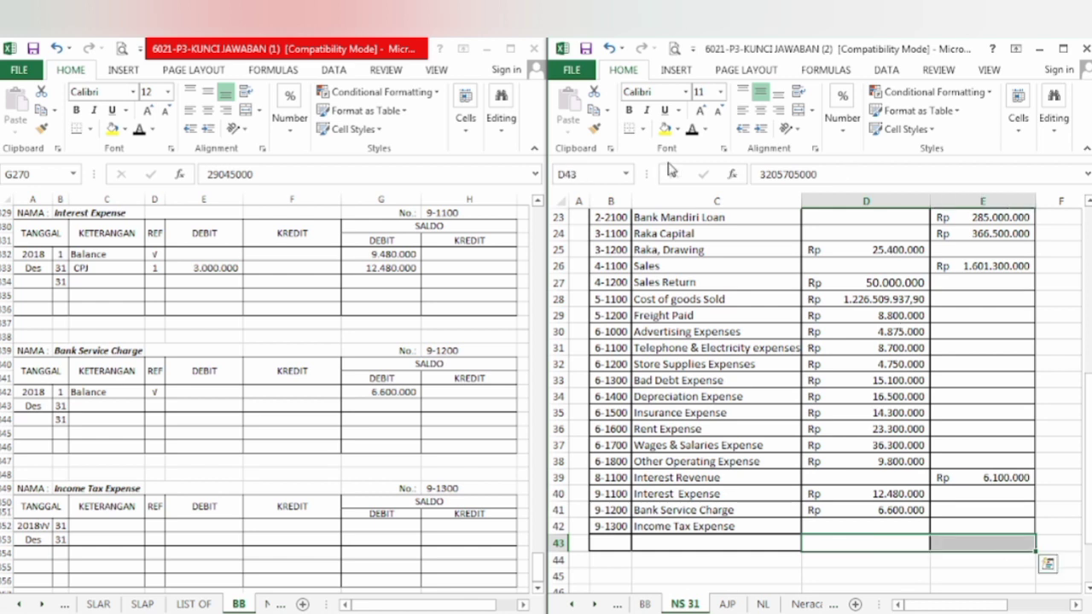
{"action": "left_click", "coordinate": [690, 132]}
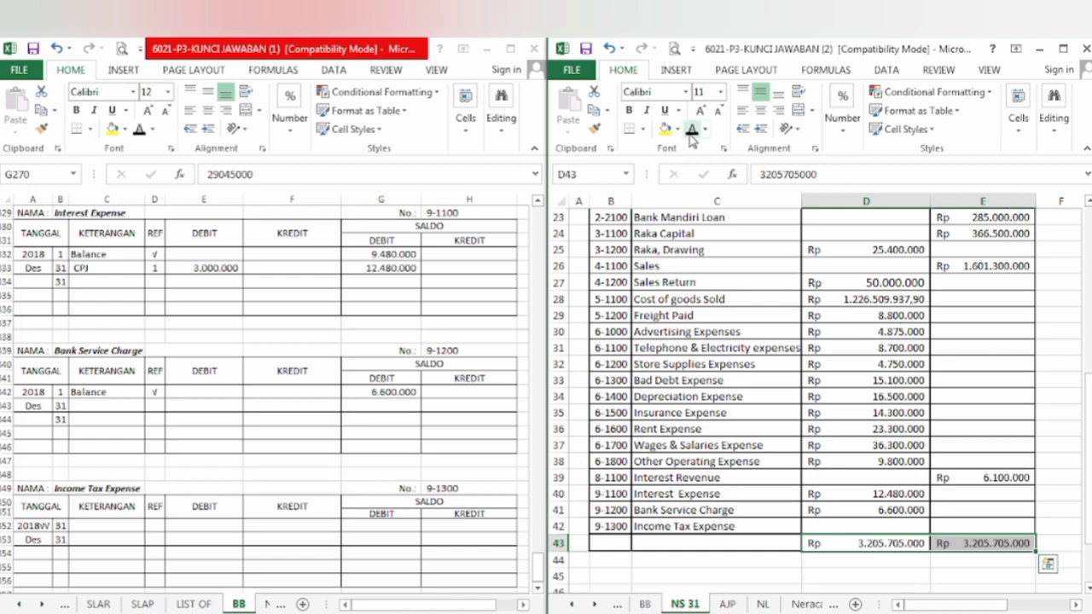